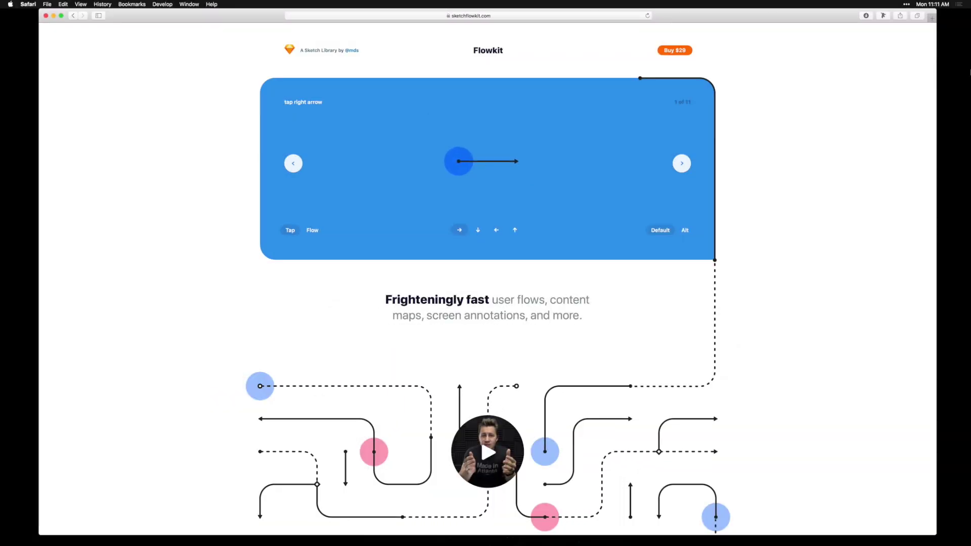
Advance the Flowkit demo carousel to the flow-style right curve-up u-turn arrow example.
{"action": "scroll", "coordinate": [555, 304], "scroll_direction": "down", "scroll_amount": 3}
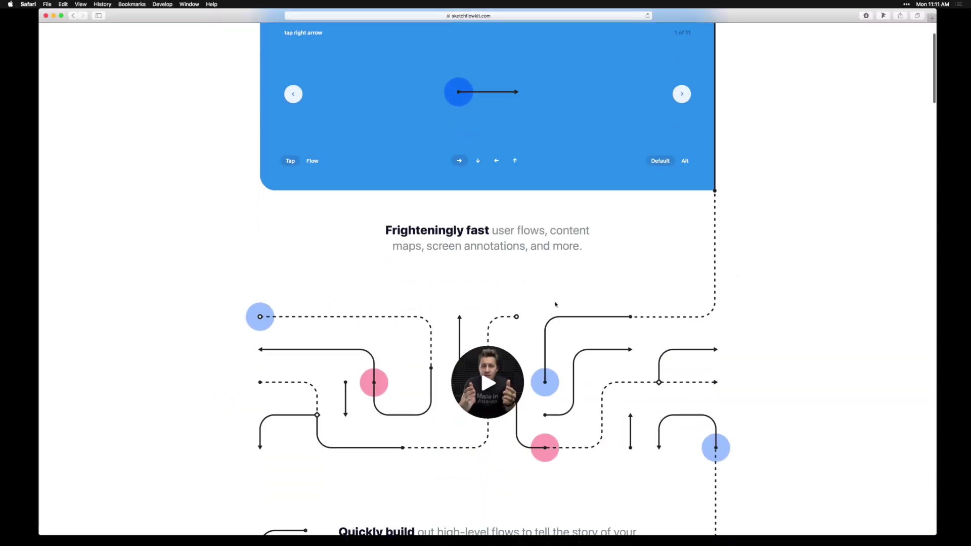
{"action": "scroll", "coordinate": [555, 304], "scroll_direction": "down", "scroll_amount": 12}
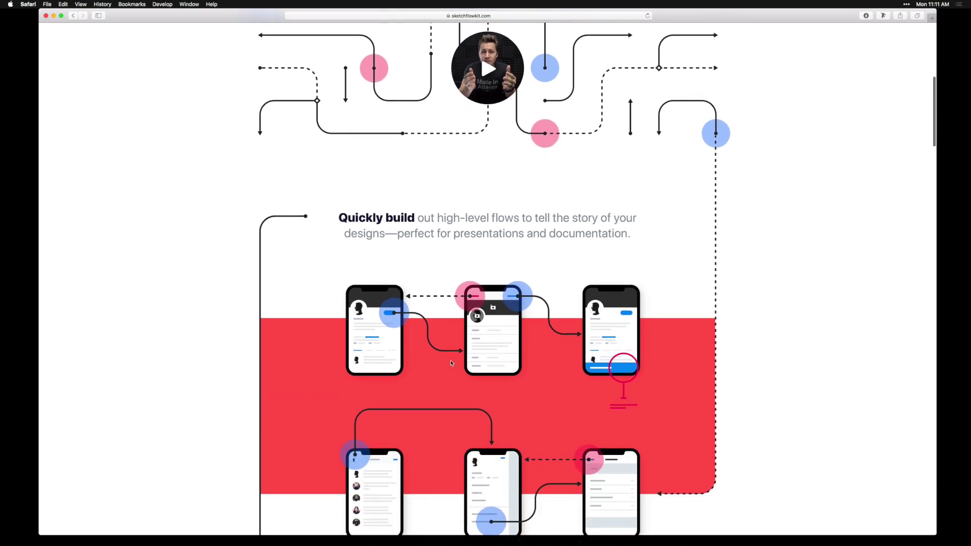
{"action": "scroll", "coordinate": [451, 363], "scroll_direction": "down", "scroll_amount": 10}
{"action": "scroll", "coordinate": [451, 372], "scroll_direction": "up", "scroll_amount": 8}
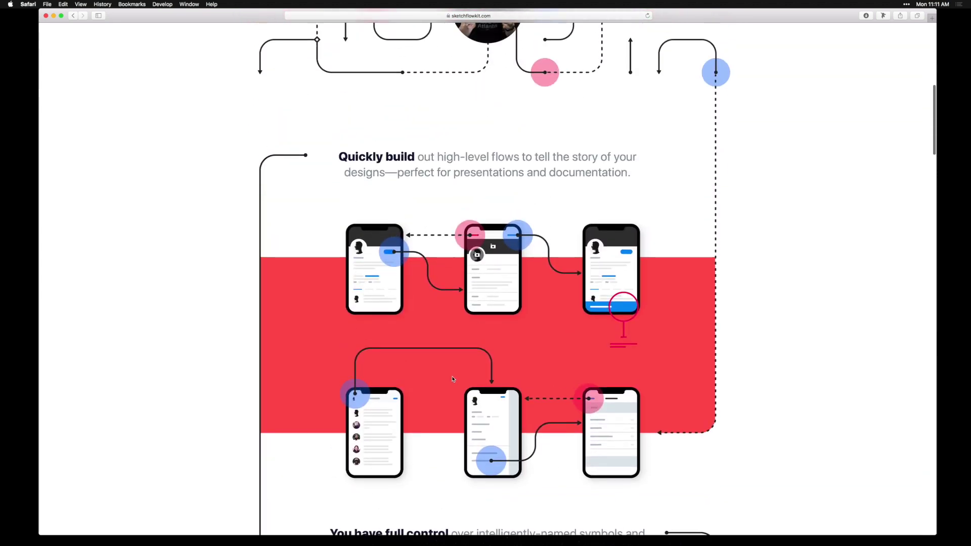
{"action": "scroll", "coordinate": [453, 379], "scroll_direction": "up", "scroll_amount": 18}
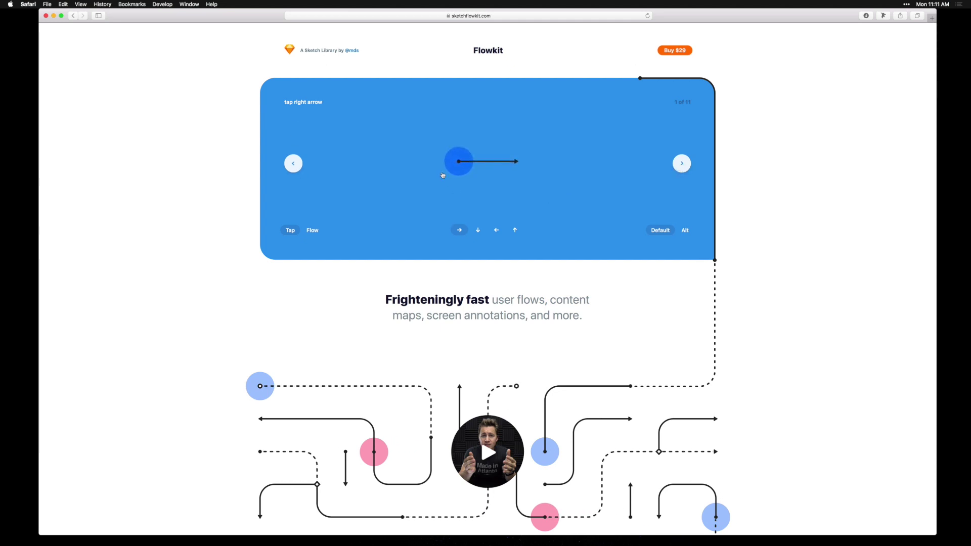
{"action": "left_click", "coordinate": [681, 163]}
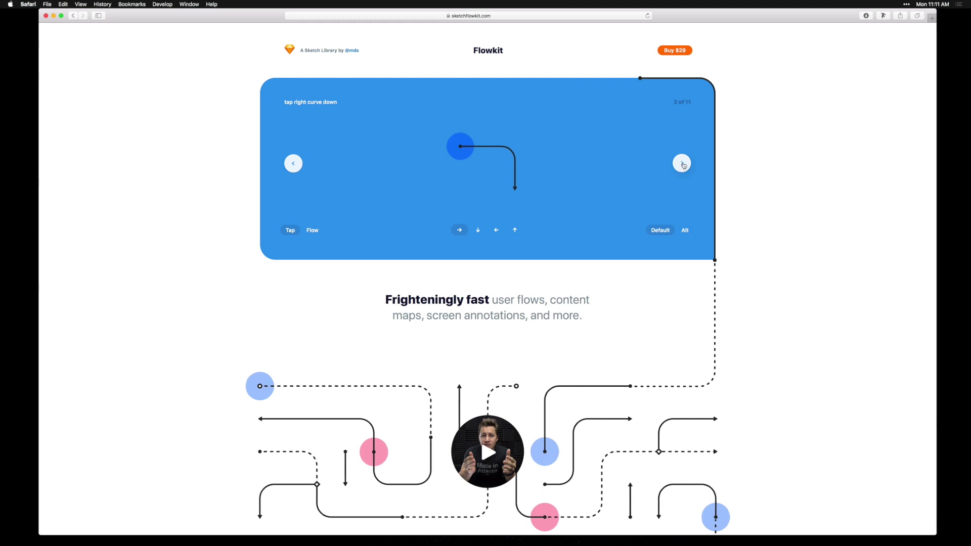
{"action": "left_click", "coordinate": [683, 166]}
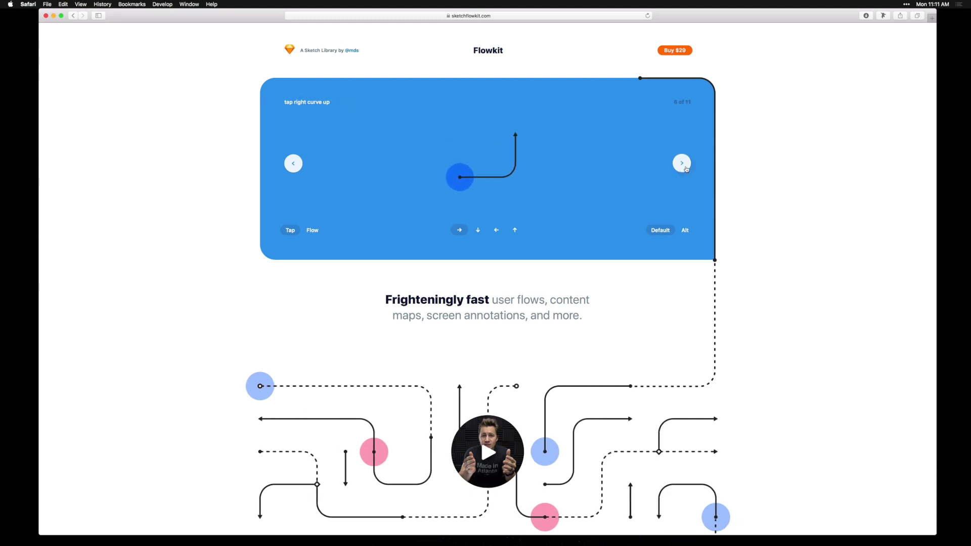
{"action": "left_click", "coordinate": [684, 165]}
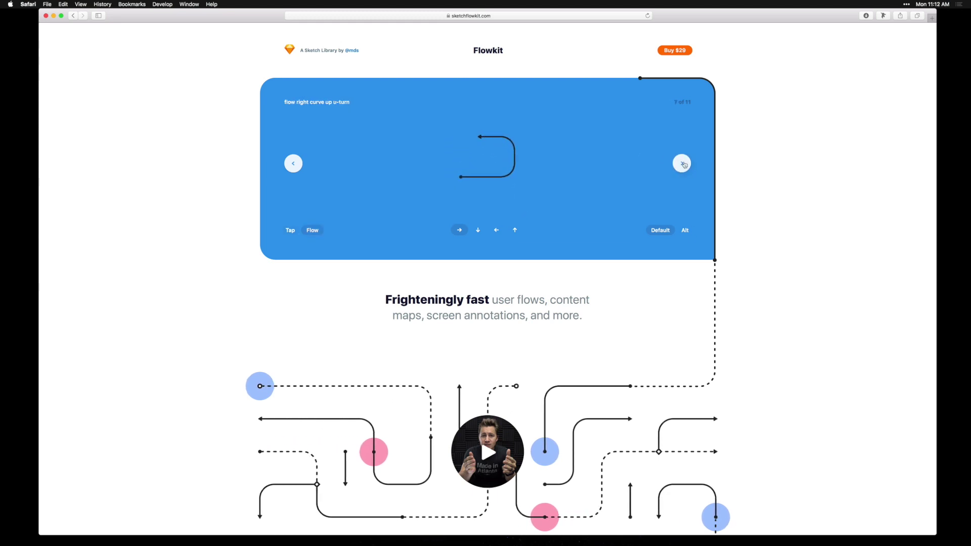
Scroll down the Flowkit page to review the examples, then back up.
{"action": "scroll", "coordinate": [580, 195], "scroll_direction": "down", "scroll_amount": 10}
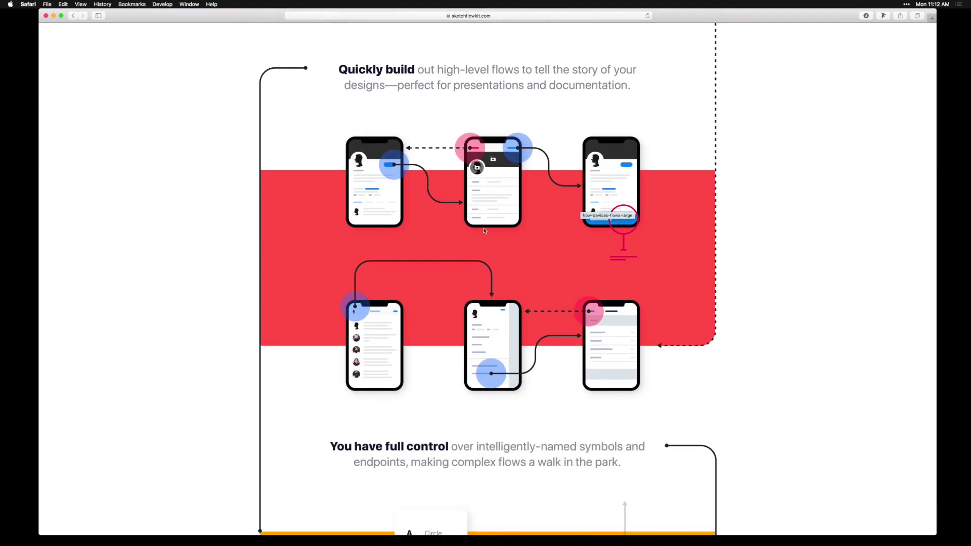
{"action": "scroll", "coordinate": [488, 237], "scroll_direction": "down", "scroll_amount": 13}
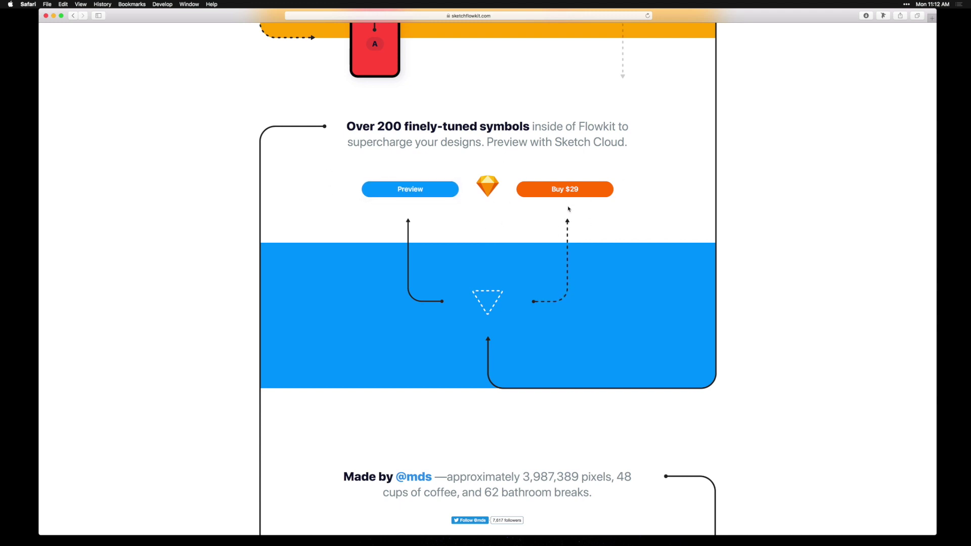
{"action": "scroll", "coordinate": [569, 209], "scroll_direction": "down", "scroll_amount": 3}
{"action": "scroll", "coordinate": [569, 211], "scroll_direction": "down", "scroll_amount": 6}
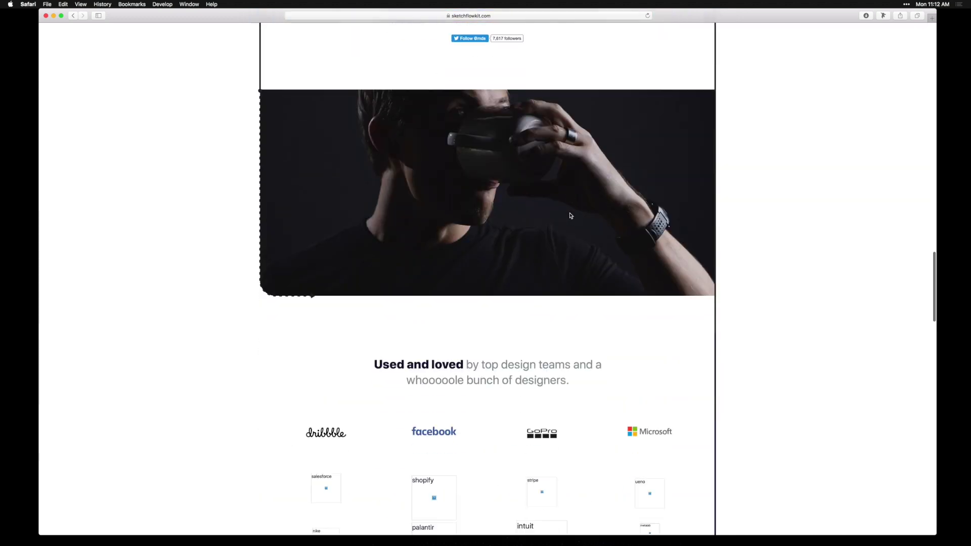
{"action": "scroll", "coordinate": [609, 313], "scroll_direction": "down", "scroll_amount": 2}
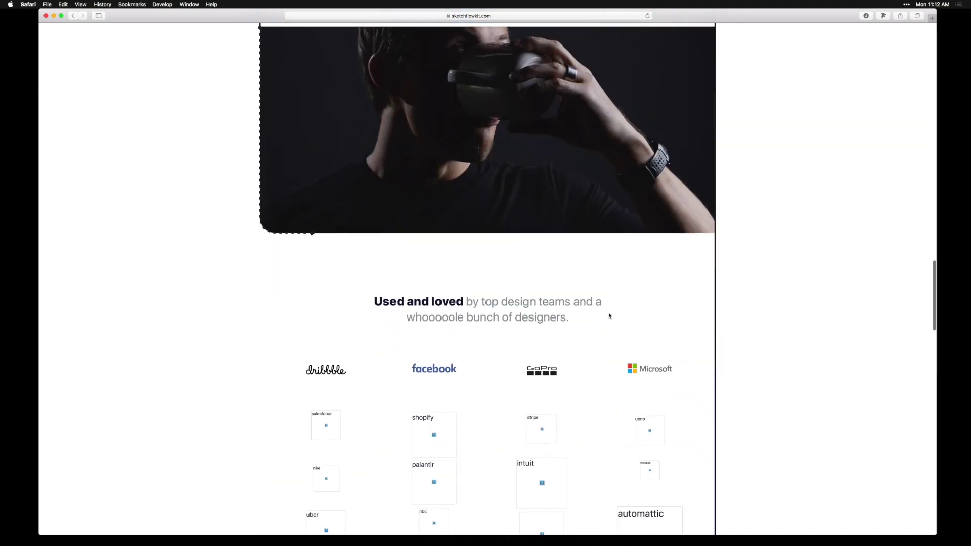
{"action": "scroll", "coordinate": [609, 318], "scroll_direction": "up", "scroll_amount": 20}
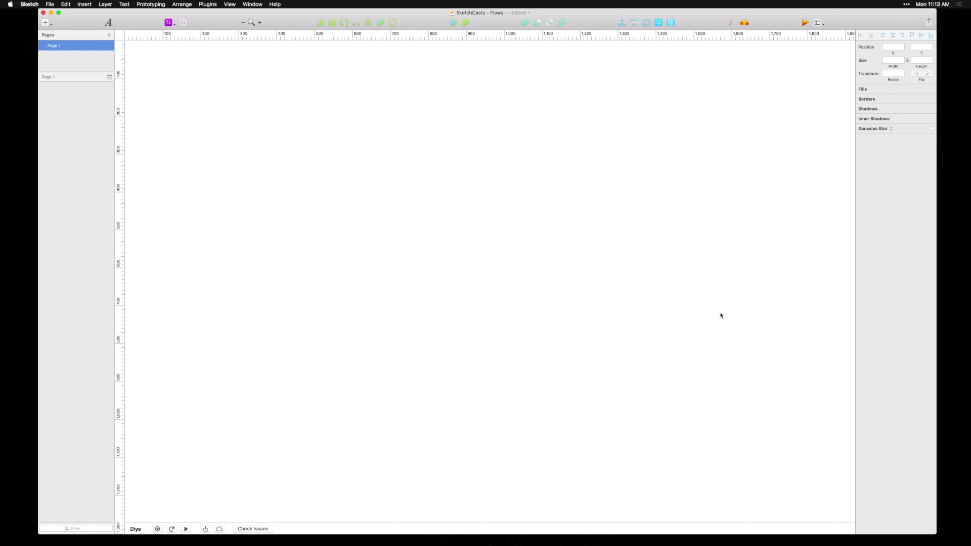
Bring up the Symbols library list and reveal the Flowkit library's categories.
{"action": "left_click", "coordinate": [169, 22]}
{"action": "mouse_move", "coordinate": [181, 37]}
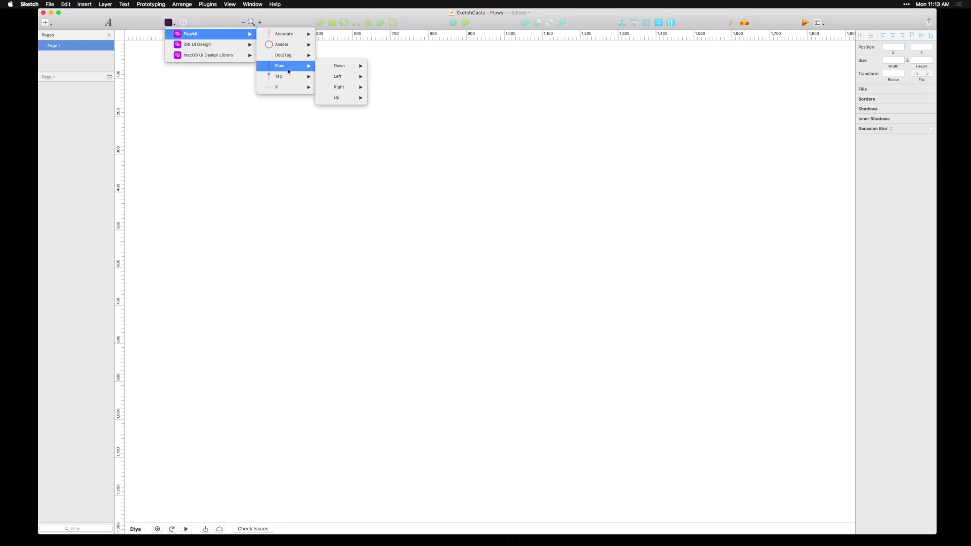
Insert the Flowkit Assets > Blocks > iPhone symbol and place it on the canvas.
{"action": "mouse_move", "coordinate": [291, 48]}
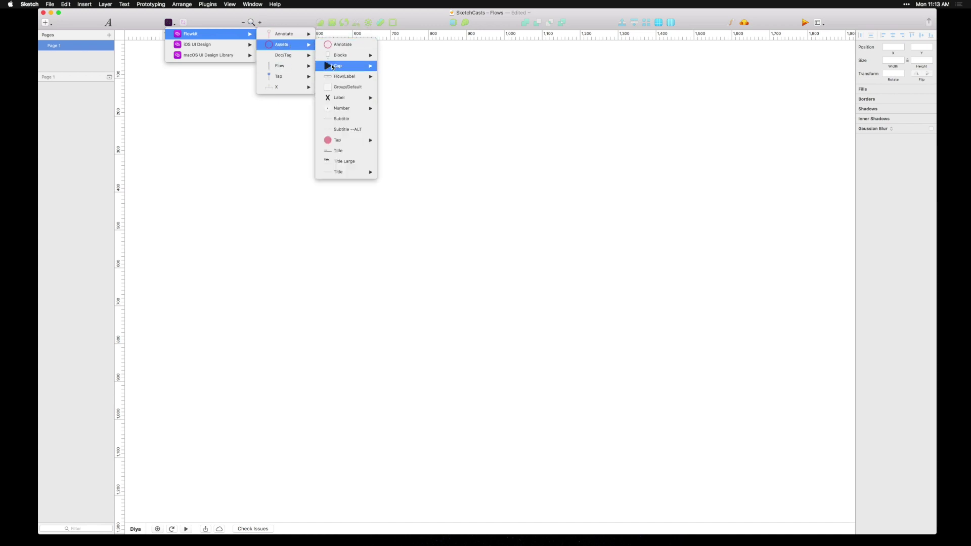
{"action": "mouse_move", "coordinate": [344, 77]}
{"action": "mouse_move", "coordinate": [354, 56]}
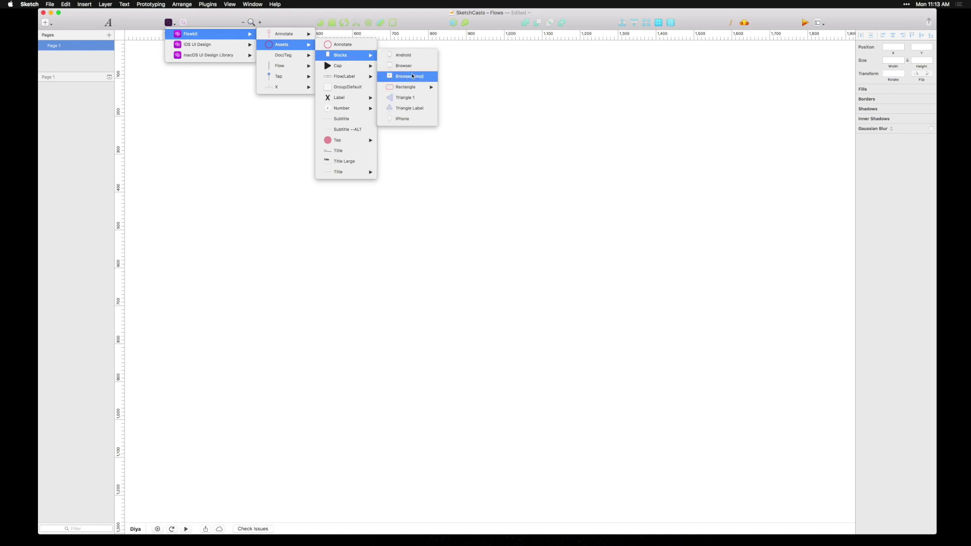
{"action": "left_click", "coordinate": [406, 120]}
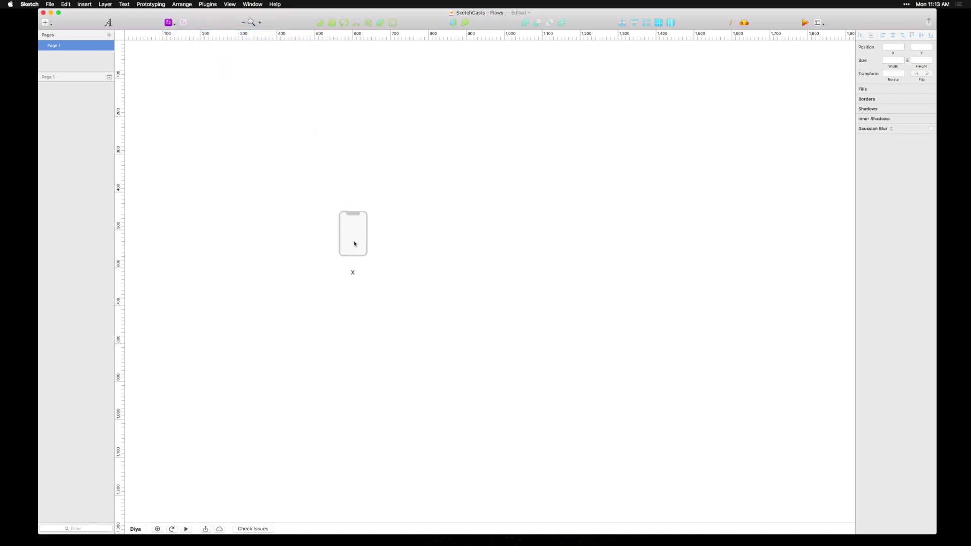
{"action": "left_click", "coordinate": [358, 235]}
{"action": "left_click_drag", "start_coordinate": [359, 237], "coordinate": [346, 234]}
Set the iPhone block's label override to 'Initial Screen'.
{"action": "left_click", "coordinate": [871, 122]}
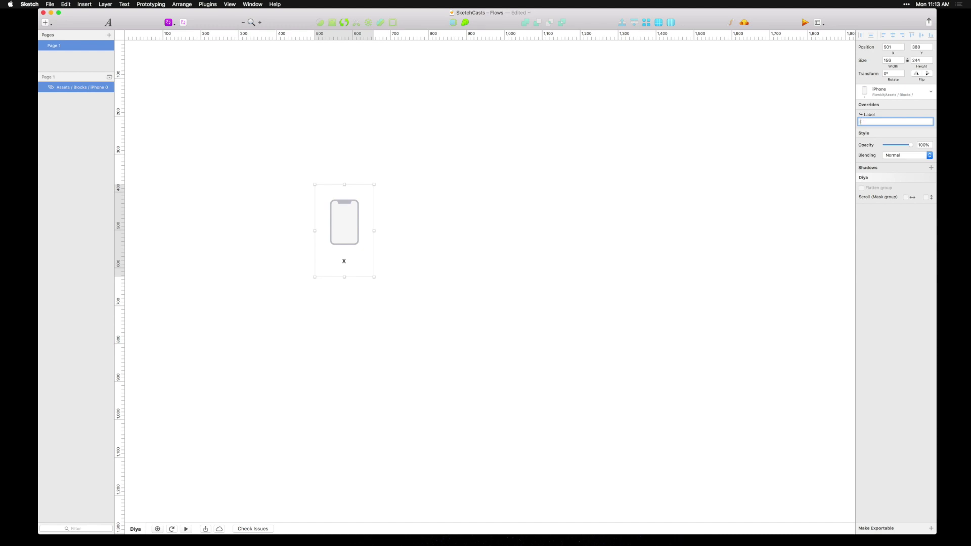
{"action": "type", "text": "Initial Screen"}
{"action": "key", "text": "Return"}
{"action": "left_click", "coordinate": [367, 367]}
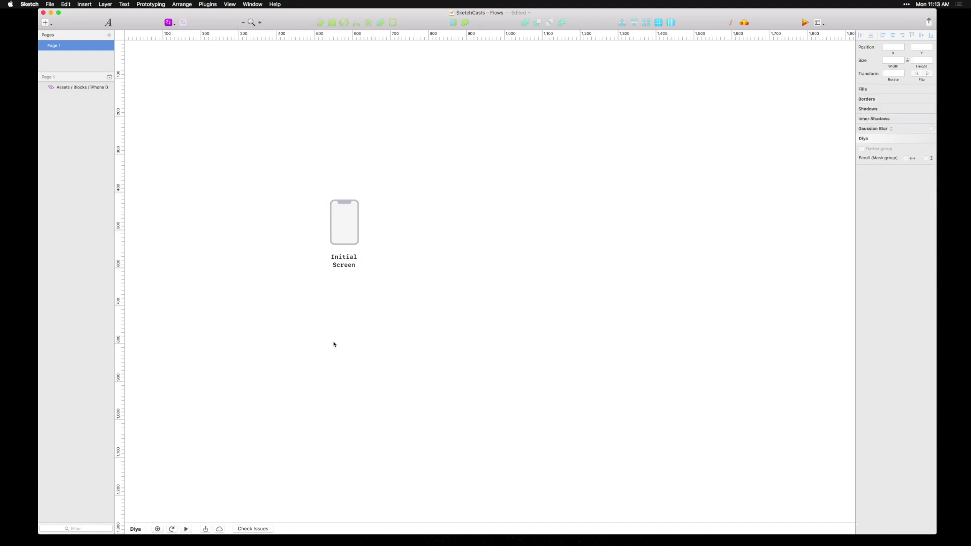
{"action": "left_click_drag", "start_coordinate": [334, 344], "coordinate": [388, 182]}
{"action": "left_click", "coordinate": [368, 365]}
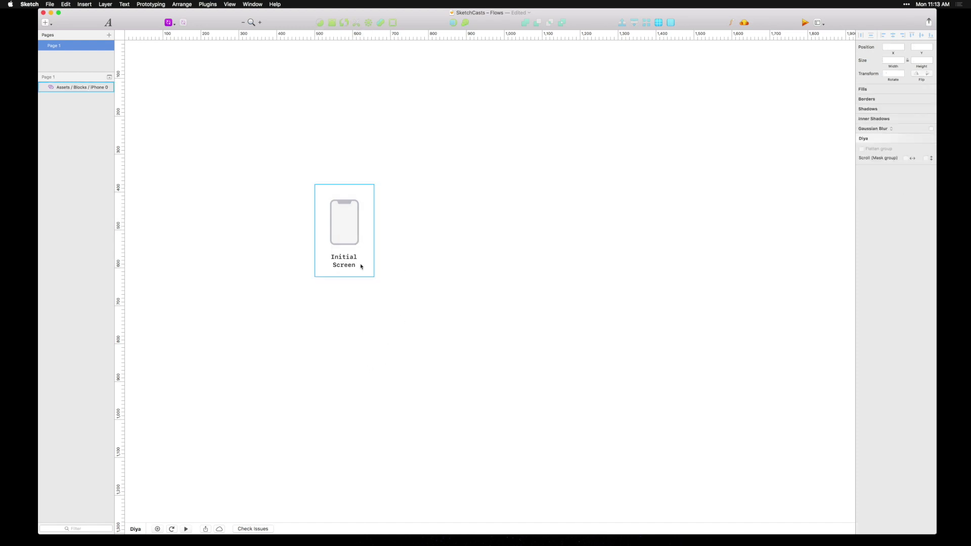
{"action": "left_click", "coordinate": [168, 23]}
Insert the Flowkit X > Right branching flow and snap its entry arrow to the phone.
{"action": "mouse_move", "coordinate": [208, 39]}
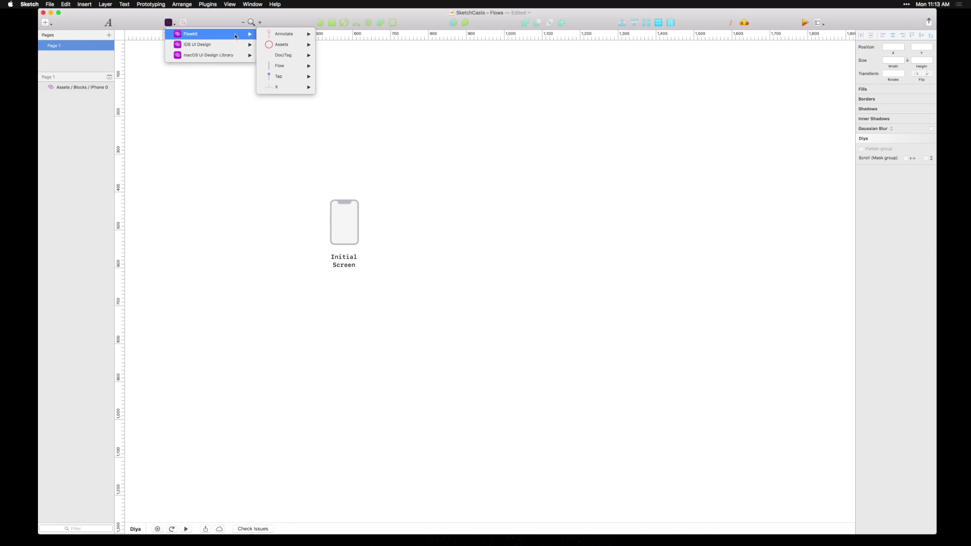
{"action": "mouse_move", "coordinate": [293, 87]}
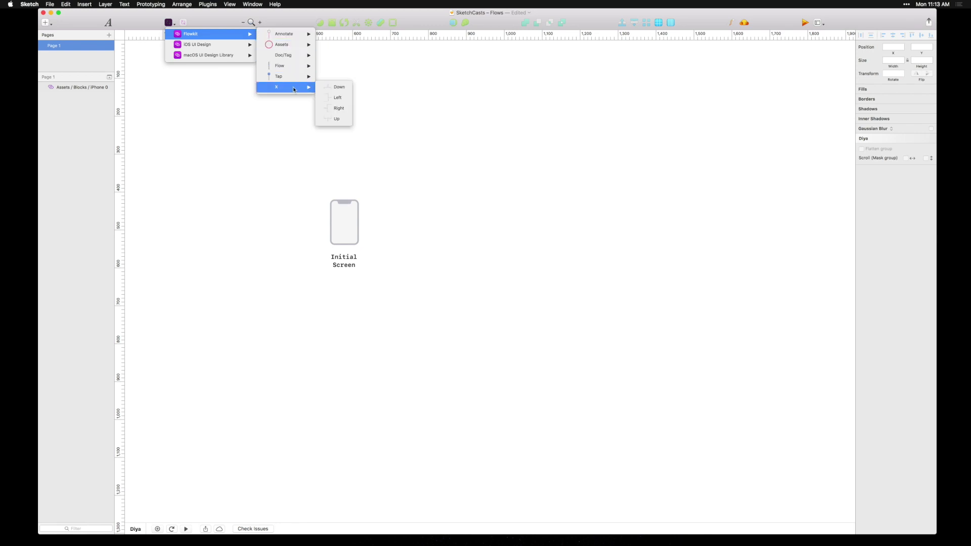
{"action": "left_click", "coordinate": [339, 108]}
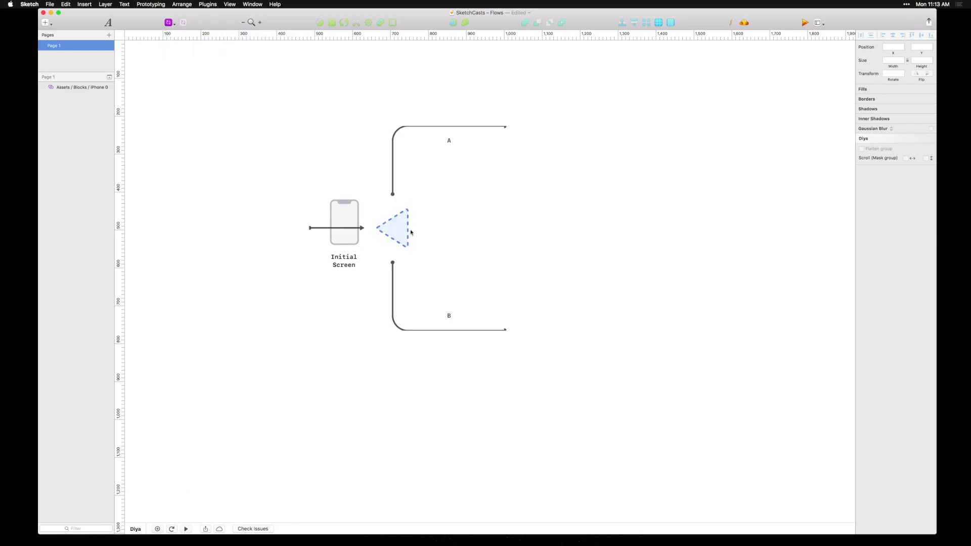
{"action": "left_click", "coordinate": [458, 243]}
{"action": "left_click_drag", "start_coordinate": [443, 235], "coordinate": [416, 238]}
Nudge the branching flow up twice and down once to align it with the phone.
{"action": "left_click", "coordinate": [309, 378]}
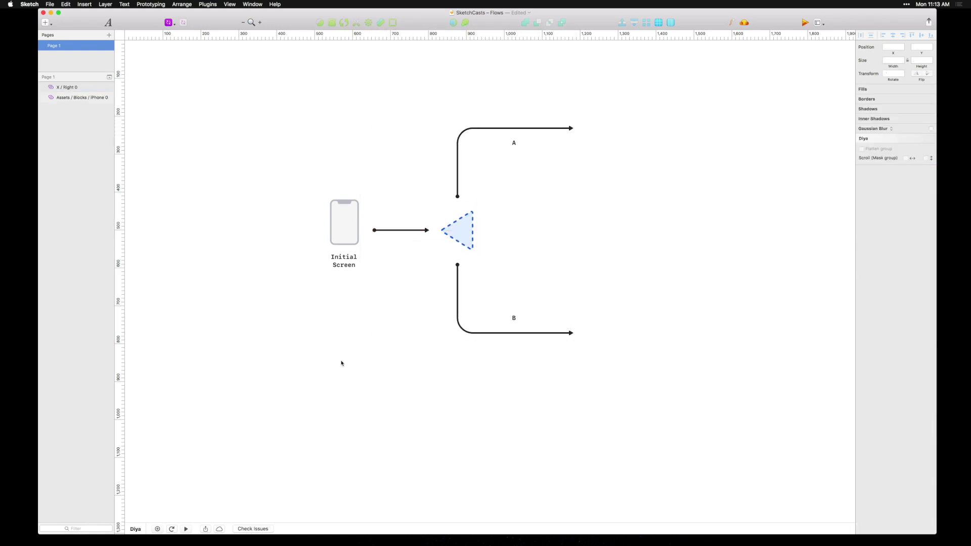
{"action": "left_click", "coordinate": [480, 262]}
{"action": "key", "text": "Up"}
{"action": "key", "text": "Up"}
{"action": "key", "text": "Up"}
{"action": "key", "text": "Up"}
{"action": "key", "text": "Up"}
{"action": "key", "text": "Up"}
{"action": "key", "text": "Up"}
{"action": "key", "text": "Up"}
{"action": "key", "text": "Up"}
{"action": "key", "text": "Up"}
{"action": "key", "text": "Up"}
{"action": "key", "text": "Up"}
{"action": "key", "text": "Up"}
{"action": "key", "text": "Up"}
{"action": "key", "text": "Up"}
{"action": "key", "text": "Up"}
{"action": "key", "text": "Up"}
{"action": "key", "text": "Up"}
{"action": "key", "text": "Up"}
{"action": "key", "text": "Up"}
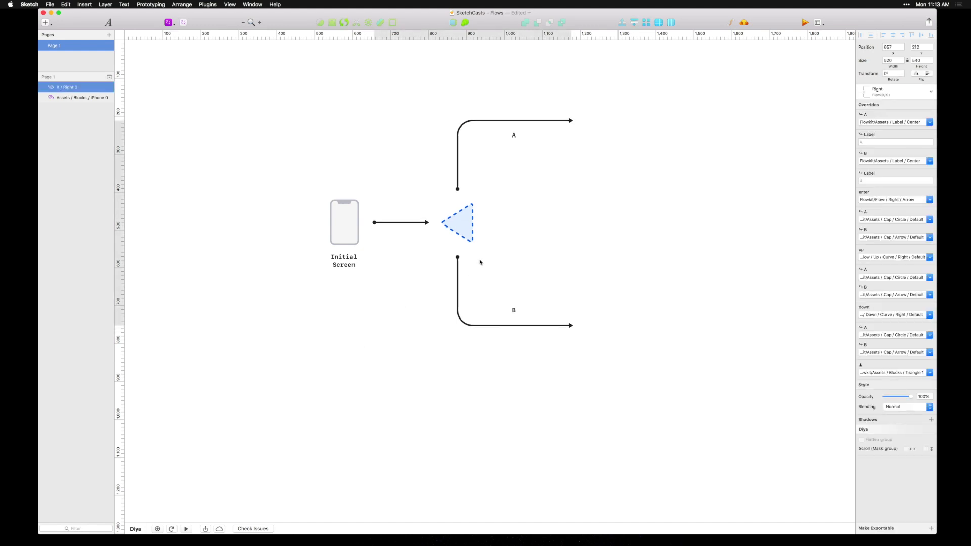
{"action": "key", "text": "Up"}
{"action": "key", "text": "Up"}
{"action": "key", "text": "Up"}
{"action": "key", "text": "Up"}
{"action": "key", "text": "Up"}
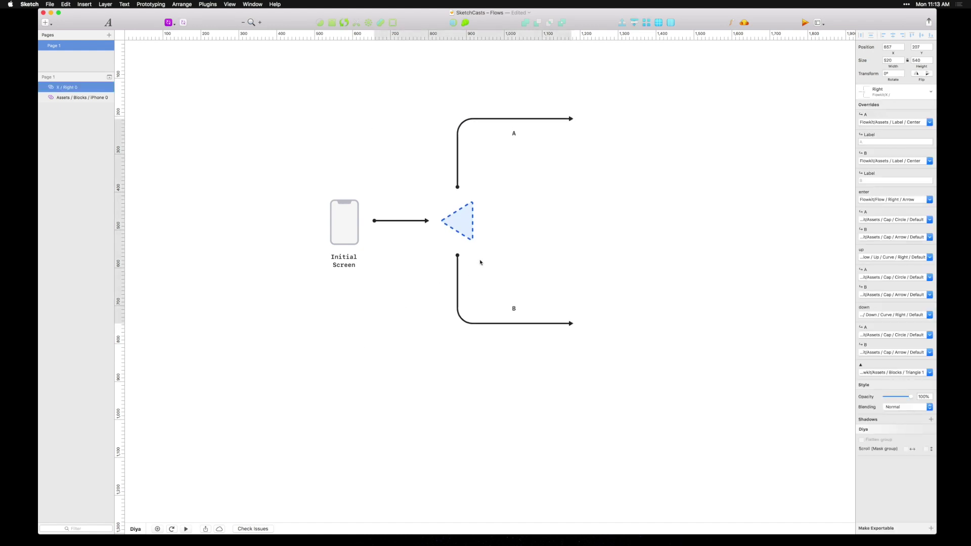
{"action": "scroll", "coordinate": [458, 337], "scroll_direction": "down", "scroll_amount": 3}
{"action": "scroll", "coordinate": [389, 283], "scroll_direction": "up", "scroll_amount": 5}
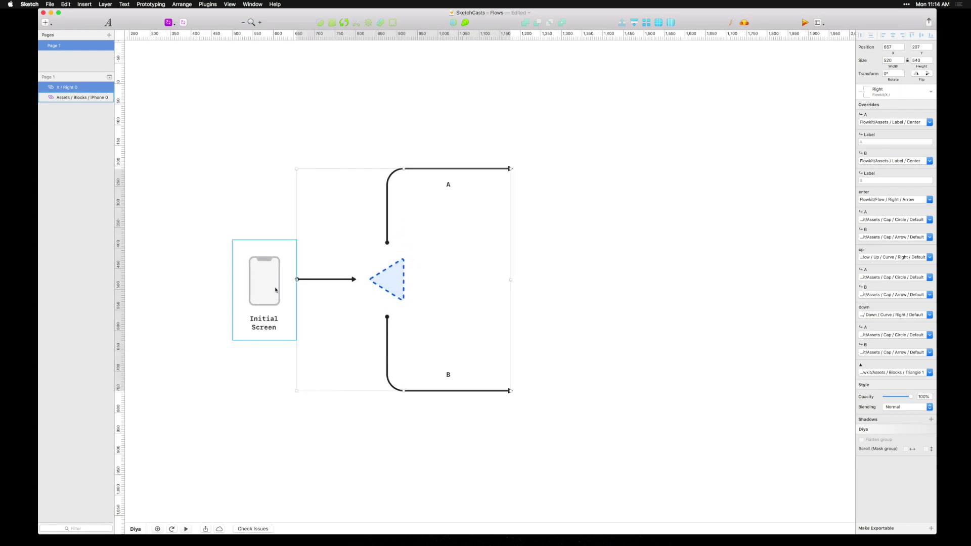
{"action": "key", "text": "Down"}
{"action": "key", "text": "Down"}
{"action": "key", "text": "Down"}
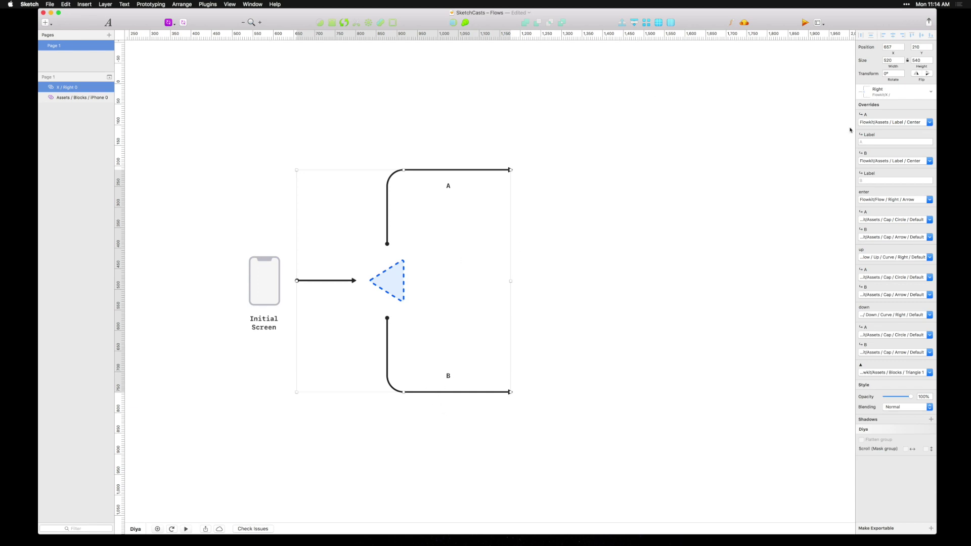
Label the branch paths 'Sign up' and 'Log in'.
{"action": "left_click", "coordinate": [890, 142]}
{"action": "type", "text": "Sign upo"}
{"action": "key", "text": "Return"}
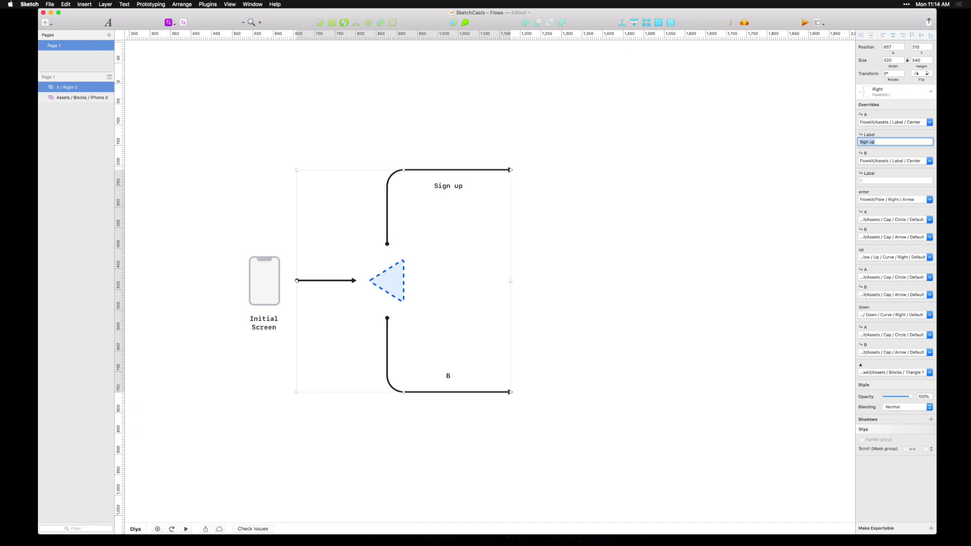
{"action": "left_click", "coordinate": [886, 181]}
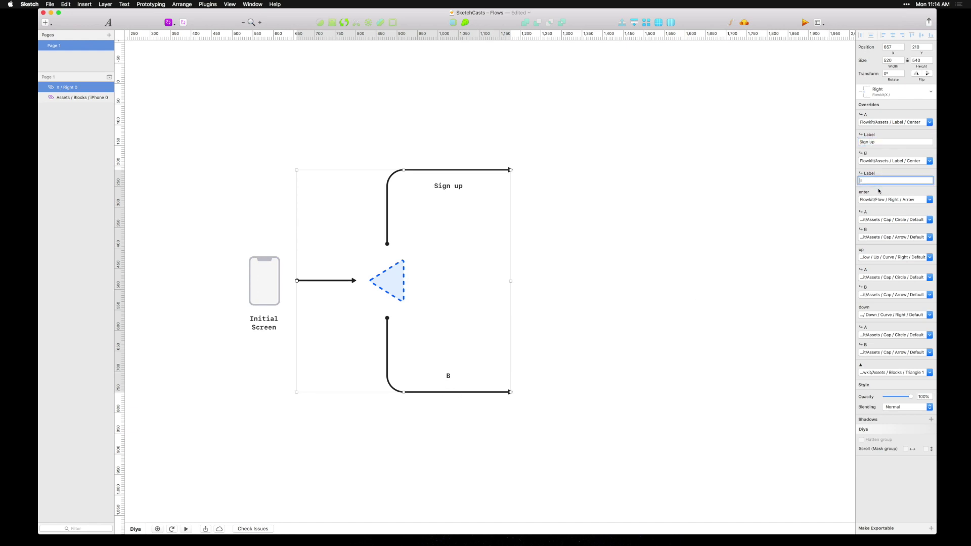
{"action": "type", "text": "Log in"}
{"action": "key", "text": "Return"}
Option-drag a copy of the phone to the Sign up arrow's end and label it 'Sign up Screen'.
{"action": "scroll", "coordinate": [409, 458], "scroll_direction": "right", "scroll_amount": 5}
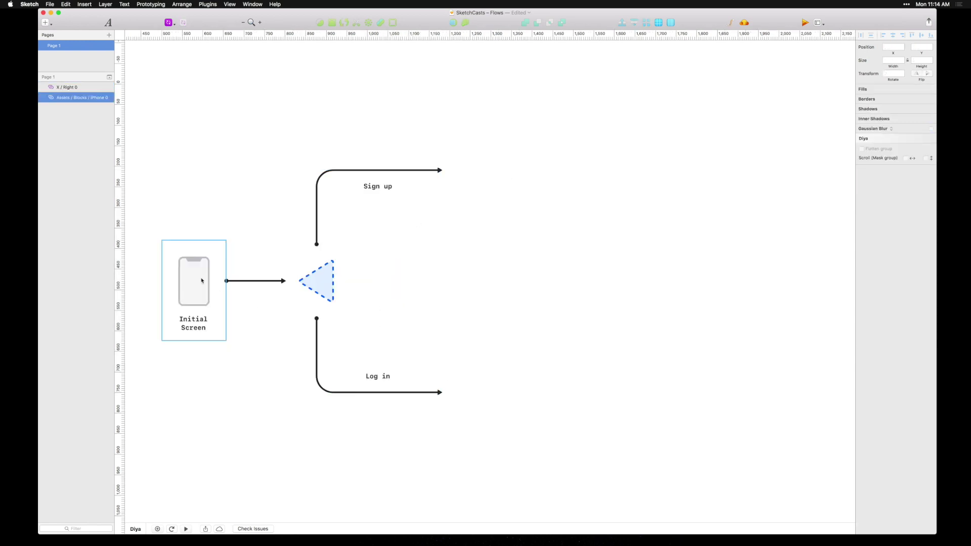
{"action": "left_click_drag", "start_coordinate": [202, 279], "coordinate": [474, 171]}
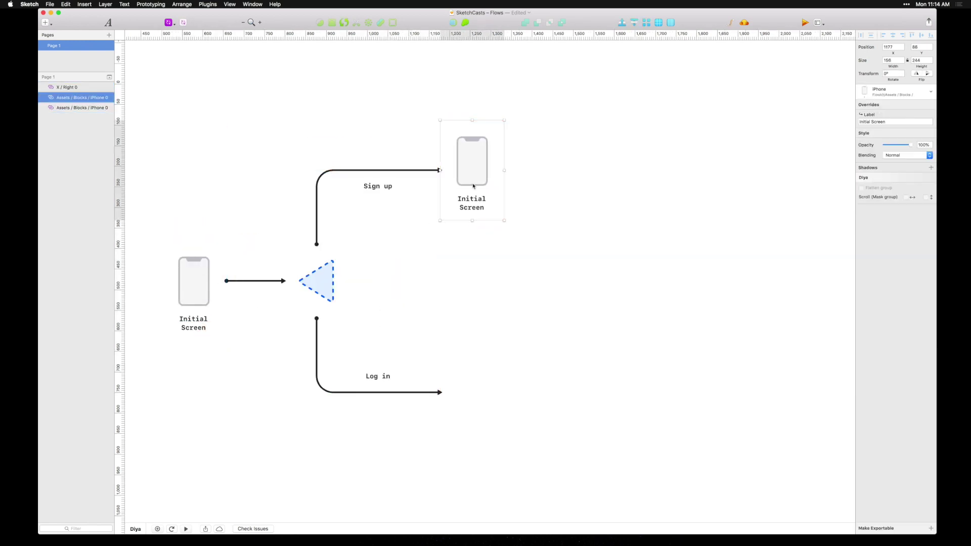
{"action": "key", "text": "Down"}
{"action": "key", "text": "Down"}
{"action": "key", "text": "Down"}
{"action": "key", "text": "Down"}
{"action": "key", "text": "Down"}
{"action": "key", "text": "Down"}
{"action": "key", "text": "Down"}
{"action": "key", "text": "Down"}
{"action": "key", "text": "Down"}
{"action": "key", "text": "Down"}
{"action": "key", "text": "Down"}
{"action": "key", "text": "Down"}
{"action": "key", "text": "Down"}
{"action": "key", "text": "Down"}
{"action": "key", "text": "Down"}
{"action": "key", "text": "Down"}
{"action": "key", "text": "Down"}
{"action": "key", "text": "Down"}
{"action": "key", "text": "Down"}
{"action": "key", "text": "Down"}
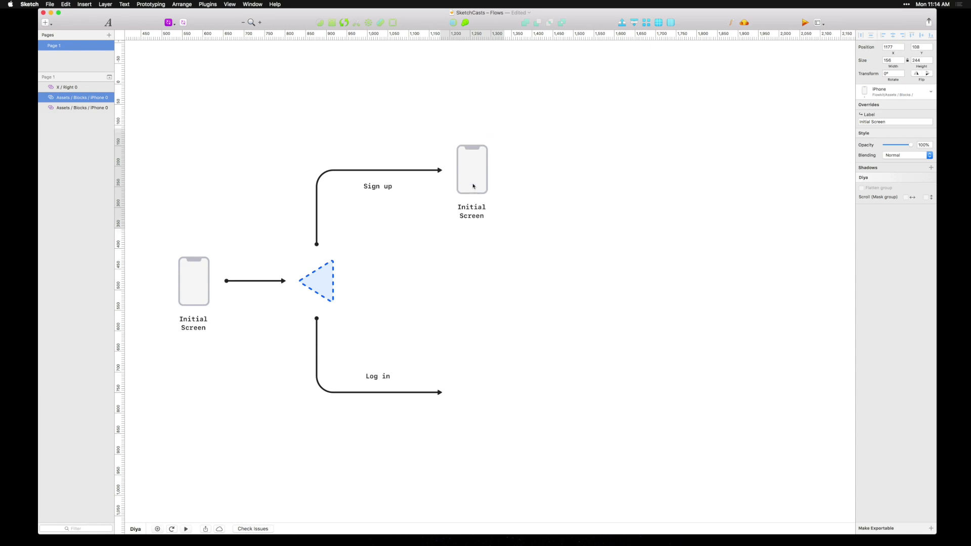
{"action": "left_click", "coordinate": [888, 122]}
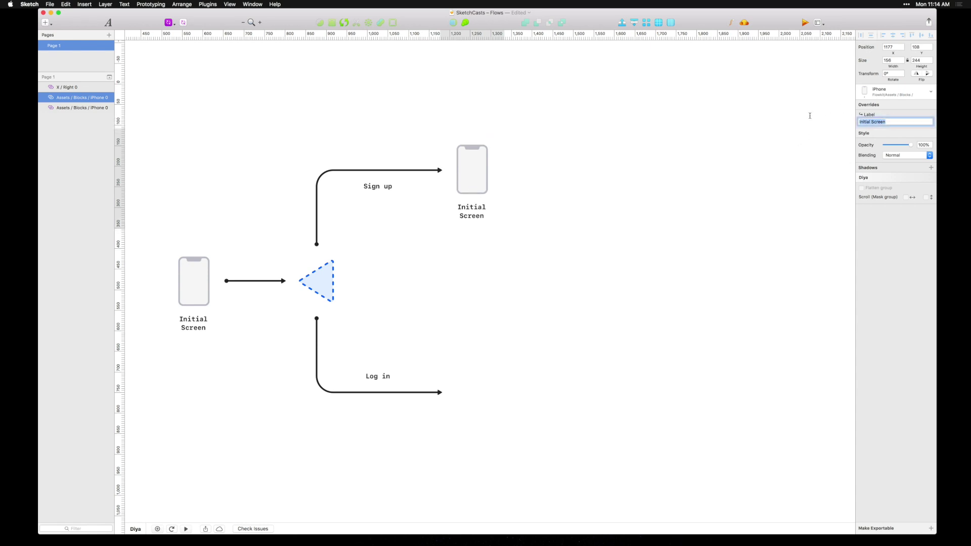
{"action": "type", "text": "Sign Up Screen"}
{"action": "key", "text": "Return"}
{"action": "left_click", "coordinate": [858, 122]}
{"action": "key", "text": "Delete"}
{"action": "type", "text": "u"}
{"action": "key", "text": "Return"}
{"action": "left_click", "coordinate": [490, 387]}
{"action": "left_click_drag", "start_coordinate": [416, 466], "coordinate": [406, 386]}
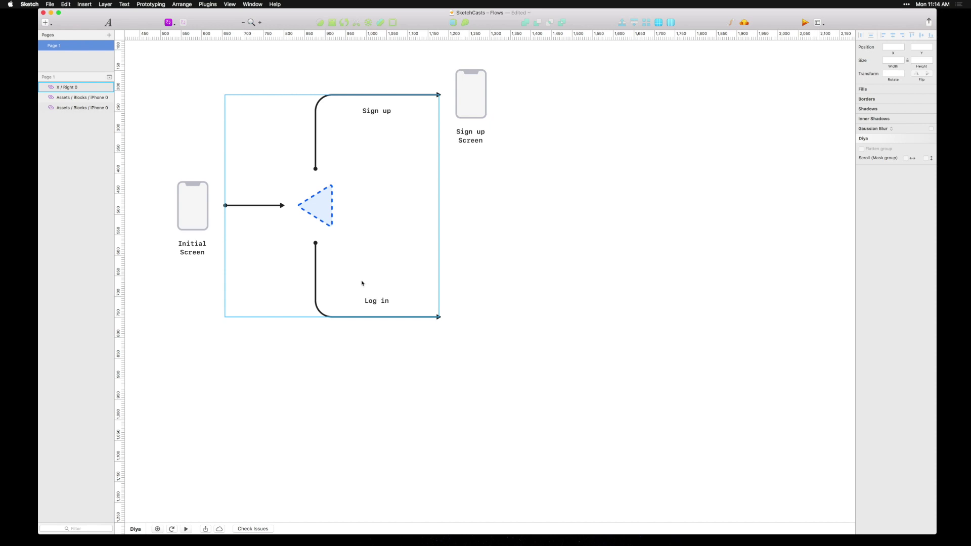
Insert a Flowkit Blocks > Rectangle > Default block at the end of the Log in arrow.
{"action": "left_click", "coordinate": [168, 24]}
{"action": "mouse_move", "coordinate": [204, 33]}
{"action": "mouse_move", "coordinate": [290, 47]}
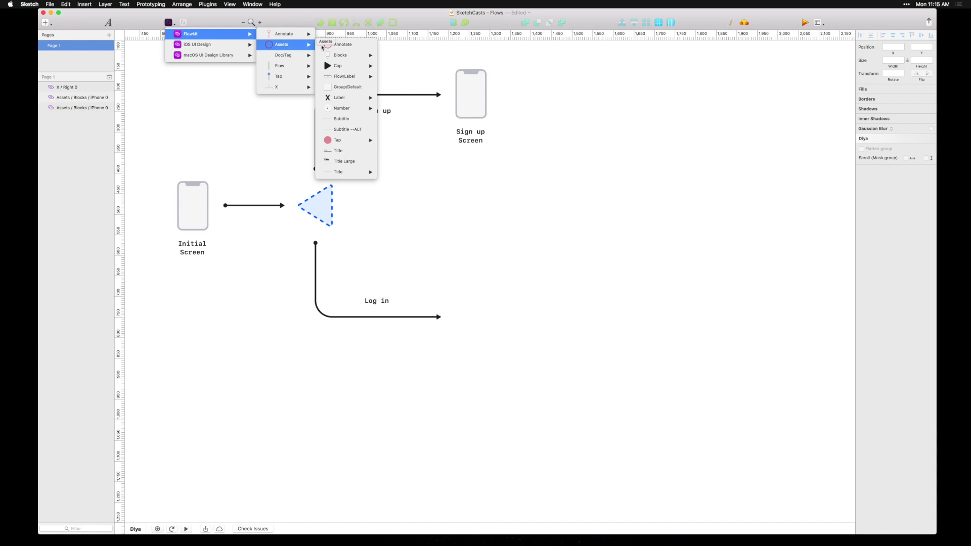
{"action": "mouse_move", "coordinate": [356, 55]}
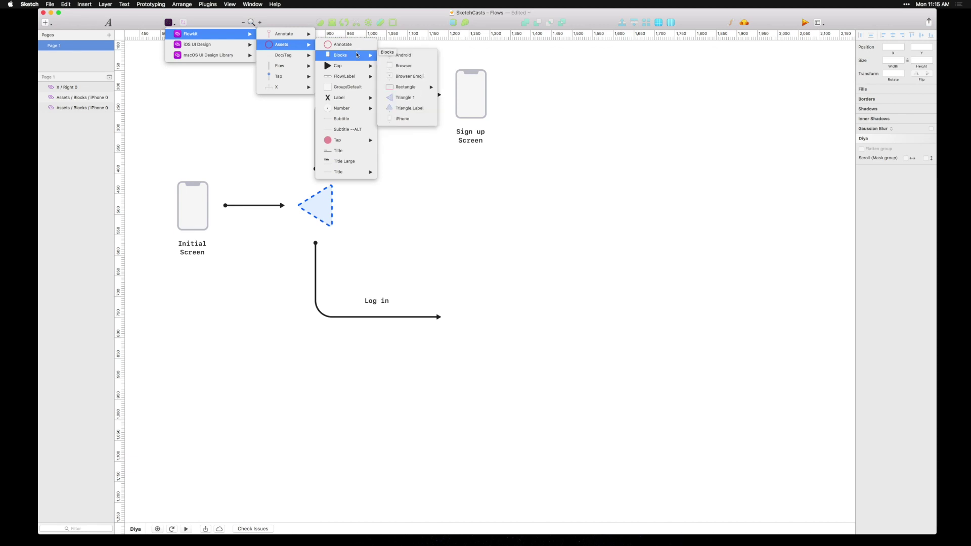
{"action": "mouse_move", "coordinate": [412, 88]}
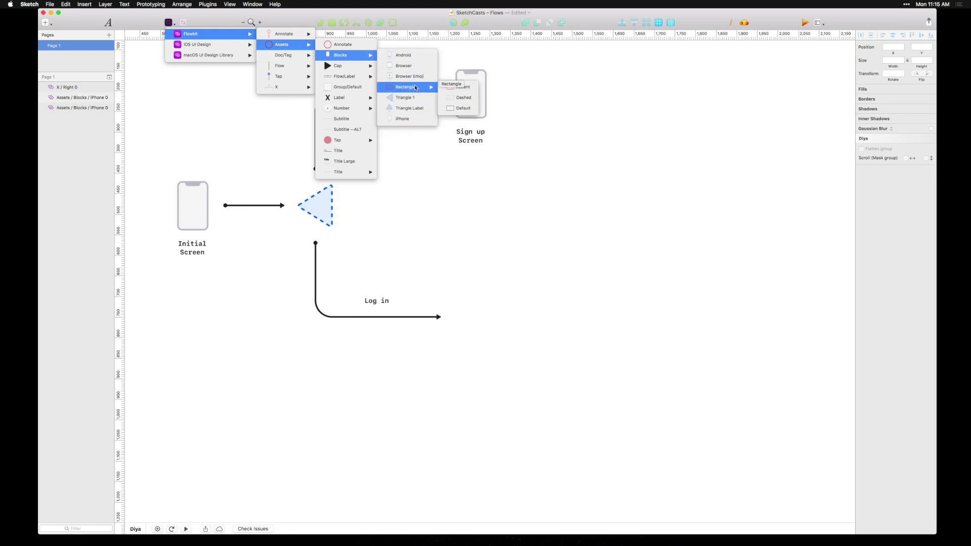
{"action": "left_click", "coordinate": [468, 109]}
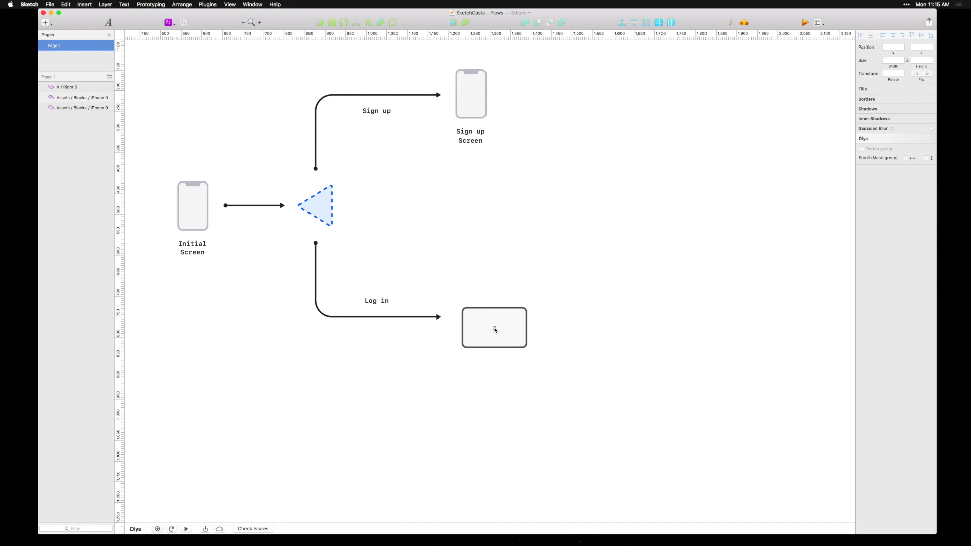
{"action": "left_click", "coordinate": [491, 324]}
{"action": "left_click_drag", "start_coordinate": [483, 322], "coordinate": [484, 322]}
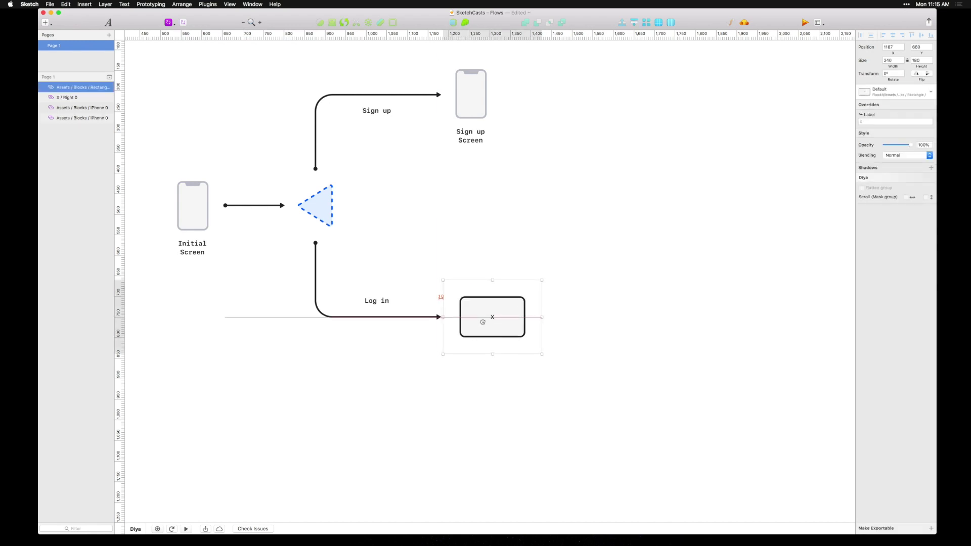
{"action": "left_click_drag", "start_coordinate": [482, 322], "coordinate": [485, 319]}
{"action": "left_click", "coordinate": [496, 429]}
Center the Sign up Screen phone above the rectangle and shift the Initial Screen phone left.
{"action": "scroll", "coordinate": [452, 433], "scroll_direction": "right", "scroll_amount": 2}
{"action": "scroll", "coordinate": [452, 433], "scroll_direction": "up", "scroll_amount": 1}
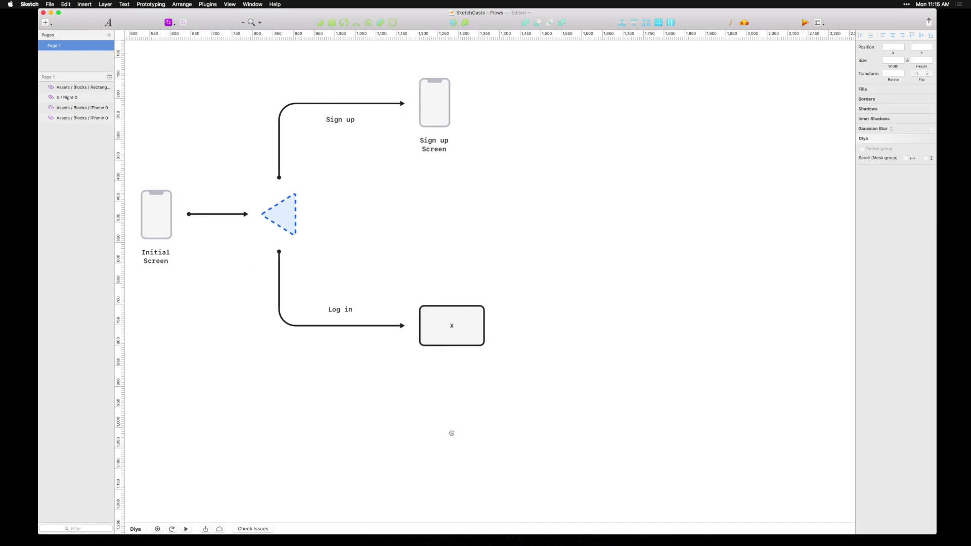
{"action": "scroll", "coordinate": [451, 433], "scroll_direction": "right", "scroll_amount": 1}
{"action": "scroll", "coordinate": [451, 433], "scroll_direction": "up", "scroll_amount": 1}
{"action": "left_click", "coordinate": [423, 133]}
{"action": "left_click_drag", "start_coordinate": [423, 133], "coordinate": [430, 132]}
{"action": "left_click_drag", "start_coordinate": [558, 91], "coordinate": [434, 429]}
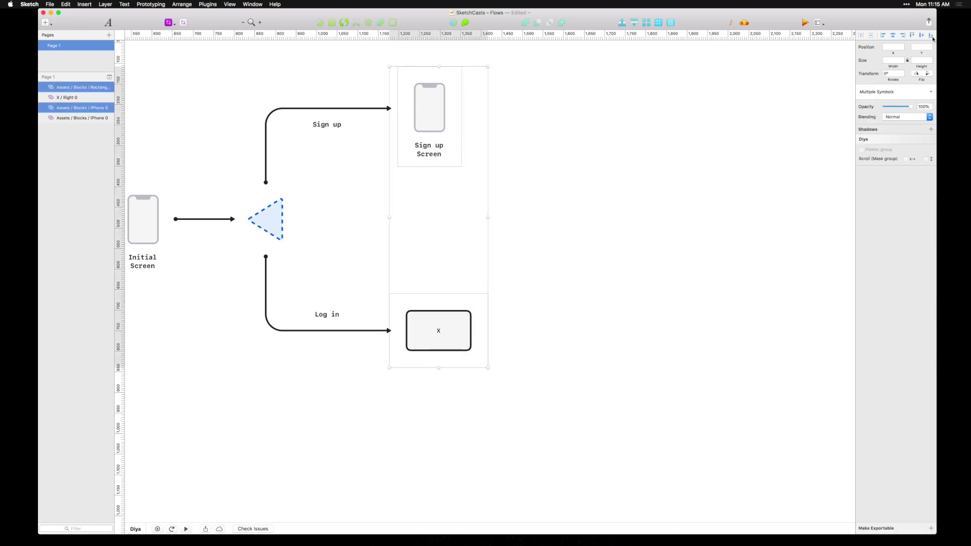
{"action": "left_click", "coordinate": [892, 35]}
{"action": "left_click", "coordinate": [425, 435]}
{"action": "left_click_drag", "start_coordinate": [396, 459], "coordinate": [432, 466]}
{"action": "left_click", "coordinate": [198, 259]}
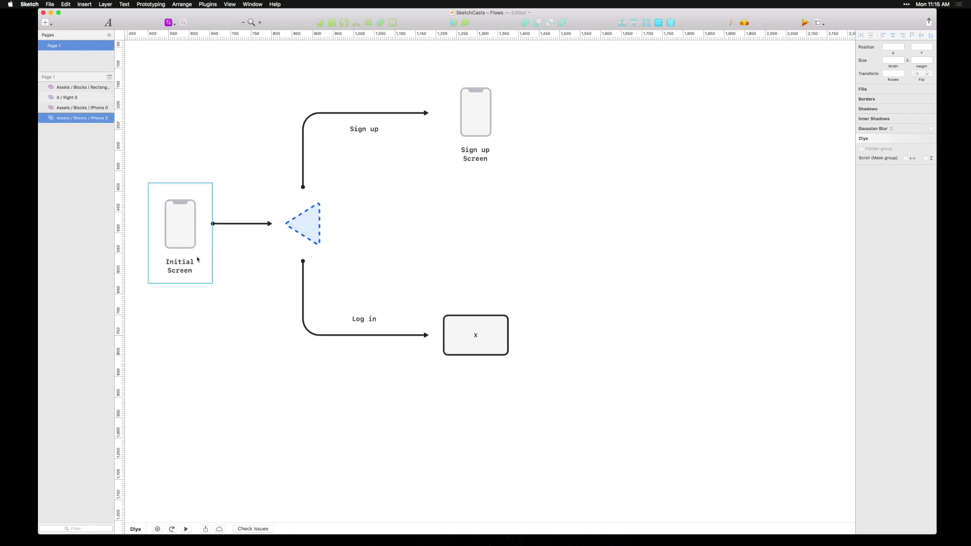
{"action": "key", "text": "shift+Left"}
{"action": "key", "text": "shift+Left"}
{"action": "key", "text": "shift+Left"}
{"action": "left_click", "coordinate": [509, 157]}
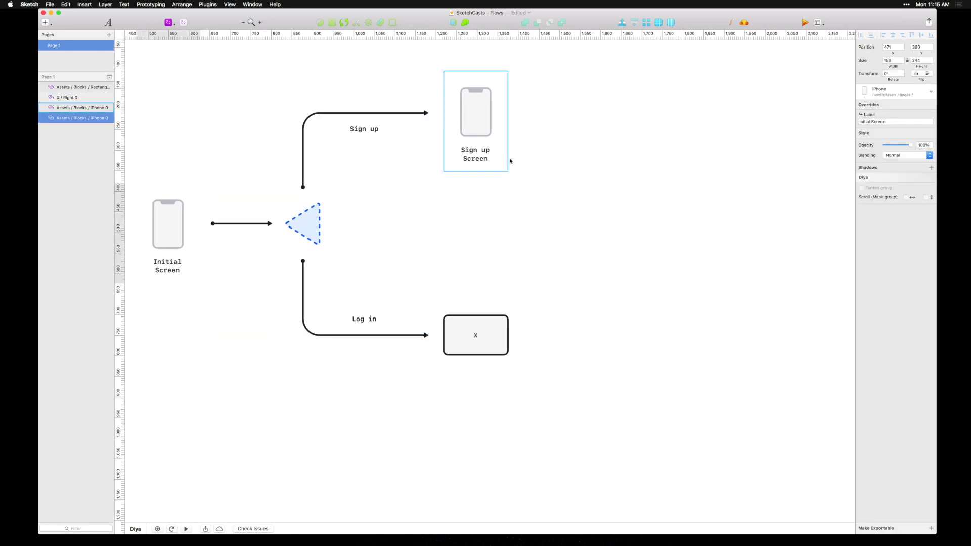
{"action": "left_click", "coordinate": [517, 394]}
{"action": "left_click_drag", "start_coordinate": [503, 413], "coordinate": [478, 420]}
Relabel the rectangle block 'Log in Screen'.
{"action": "left_click", "coordinate": [449, 343]}
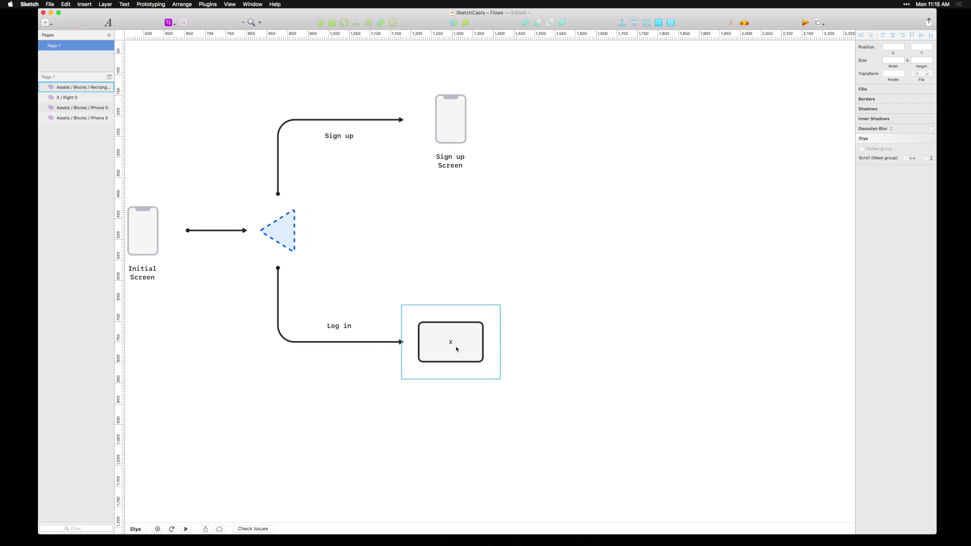
{"action": "left_click", "coordinate": [874, 122]}
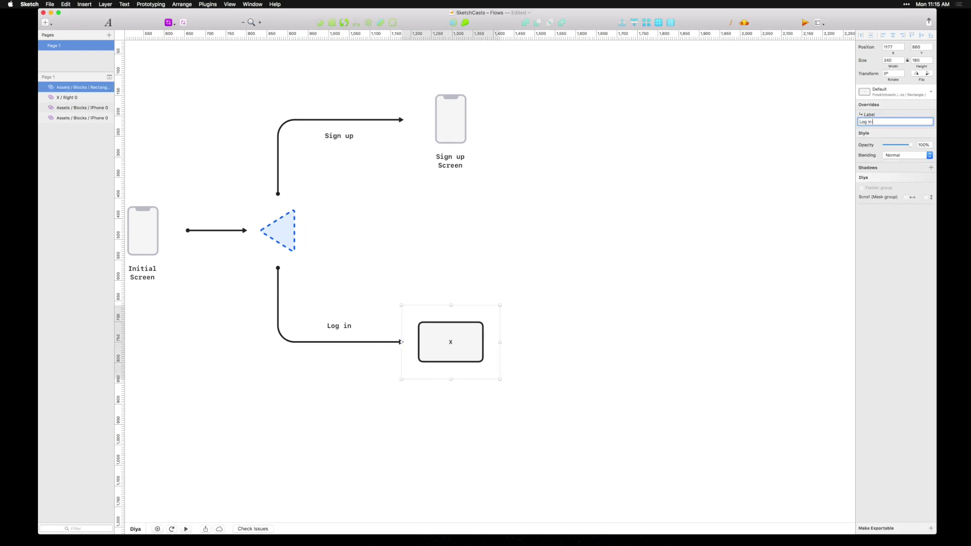
{"action": "key", "text": "BackSpace"}
{"action": "key", "text": "BackSpace"}
{"action": "key", "text": "BackSpace"}
{"action": "key", "text": "BackSpace"}
{"action": "key", "text": "BackSpace"}
{"action": "key", "text": "BackSpace"}
{"action": "key", "text": "BackSpace"}
{"action": "type", "text": "Screen"}
{"action": "key", "text": "Return"}
{"action": "left_click", "coordinate": [441, 444]}
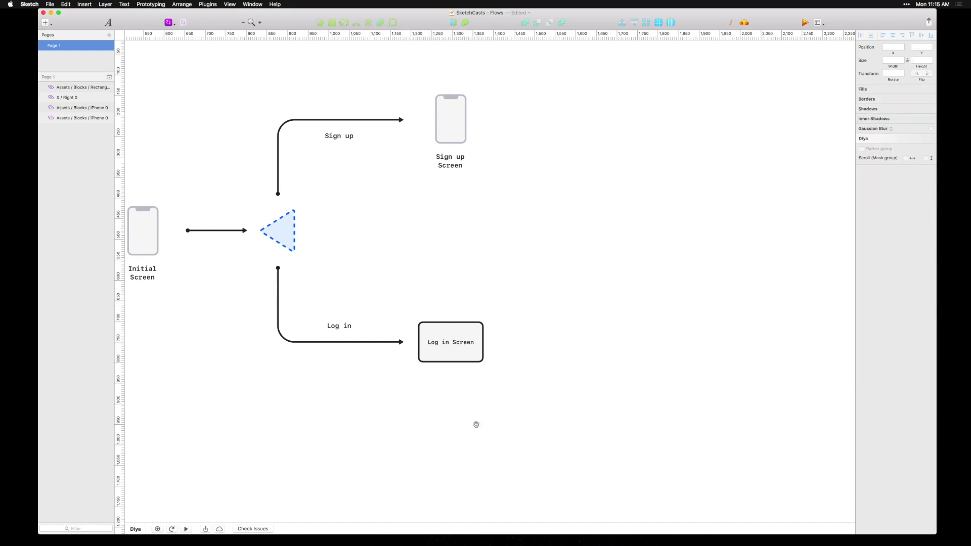
{"action": "scroll", "coordinate": [455, 430], "scroll_direction": "right", "scroll_amount": 3}
Option-drag a copy of the branching arrow group beside the Log in Screen block.
{"action": "scroll", "coordinate": [258, 238], "scroll_direction": "down", "scroll_amount": 3}
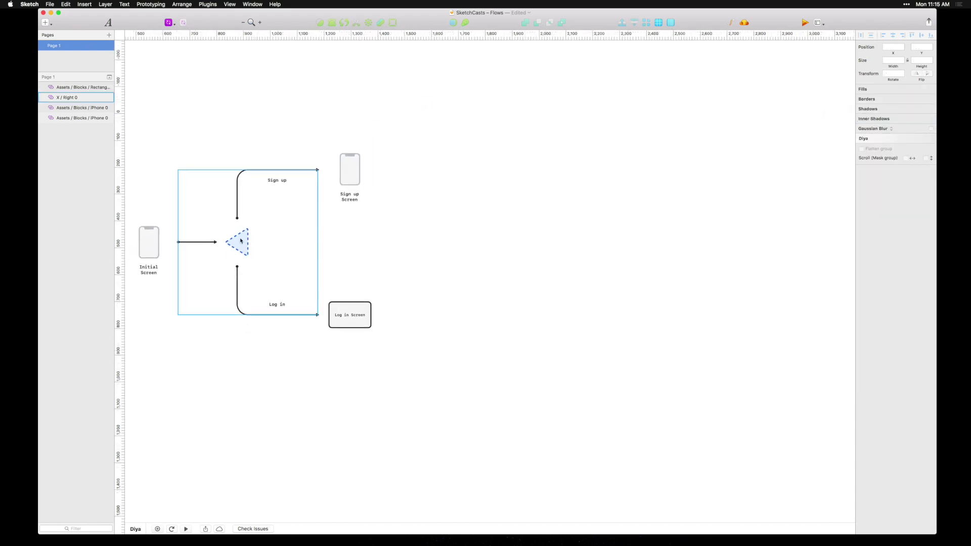
{"action": "left_click_drag", "start_coordinate": [236, 241], "coordinate": [425, 314]}
{"action": "left_click", "coordinate": [397, 382]}
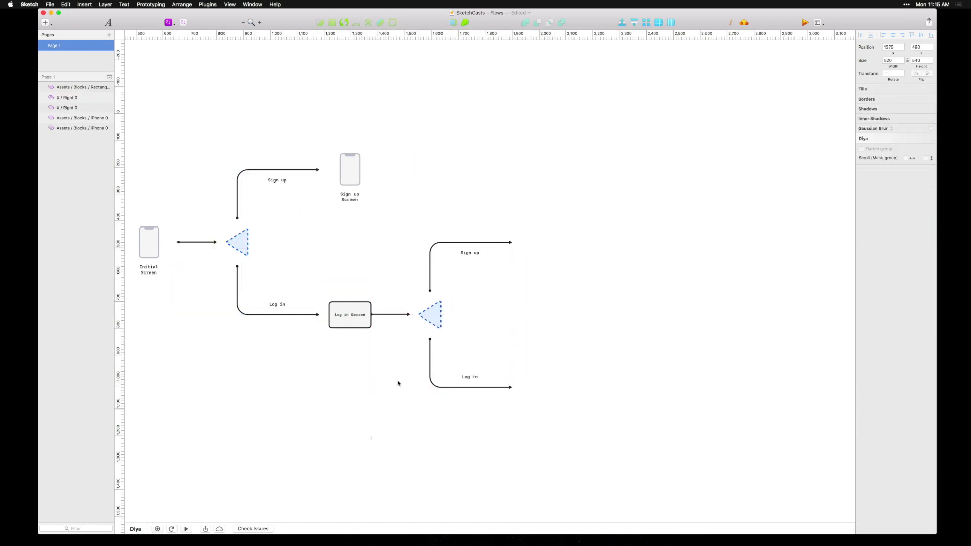
{"action": "left_click", "coordinate": [473, 275]}
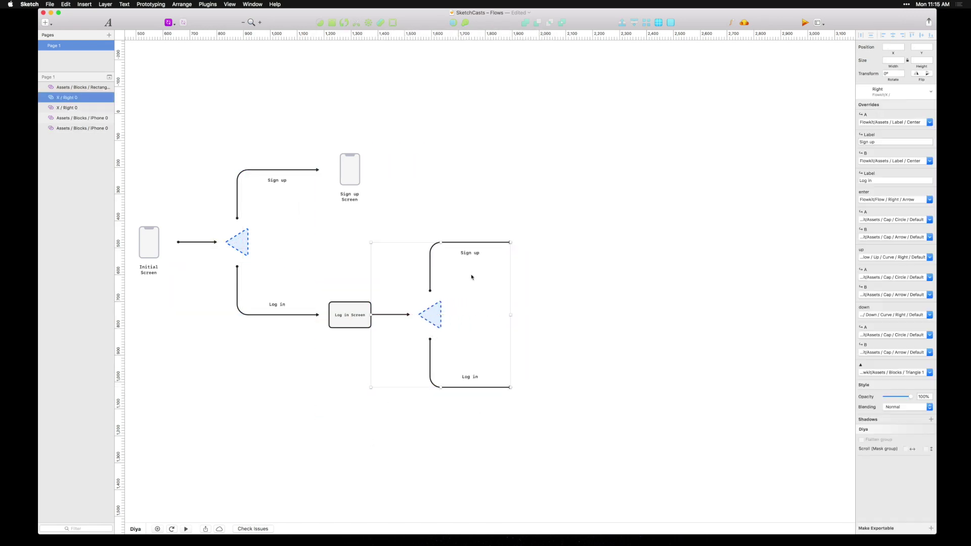
Label the new branches 'Email' and 'Social' and nudge the group slightly right.
{"action": "left_click", "coordinate": [885, 143]}
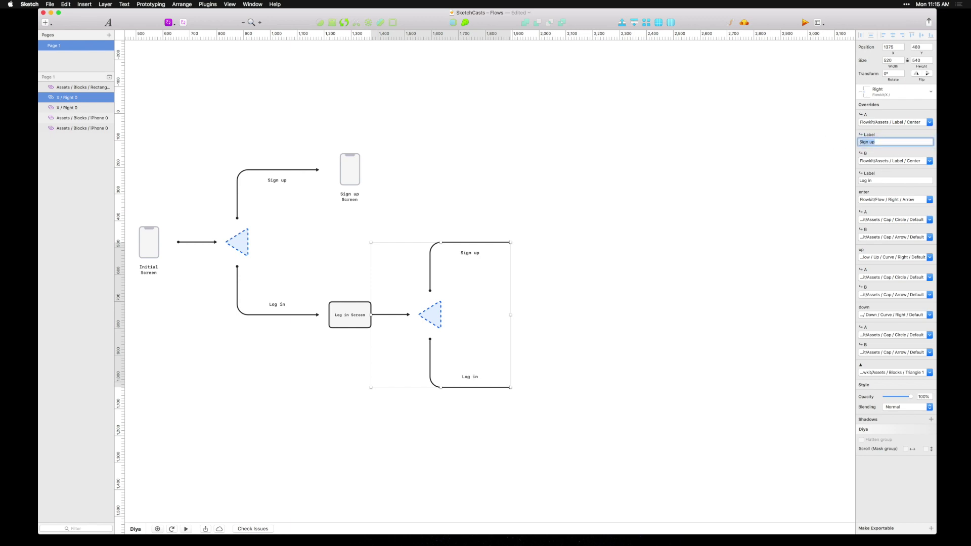
{"action": "type", "text": "Log"}
{"action": "key", "text": "BackSpace"}
{"action": "key", "text": "BackSpace"}
{"action": "key", "text": "BackSpace"}
{"action": "key", "text": "BackSpace"}
{"action": "key", "text": "BackSpace"}
{"action": "key", "text": "BackSpace"}
{"action": "type", "text": "With Email"}
{"action": "key", "text": "Return"}
{"action": "type", "text": "Email"}
{"action": "key", "text": "Return"}
{"action": "left_click", "coordinate": [883, 180]}
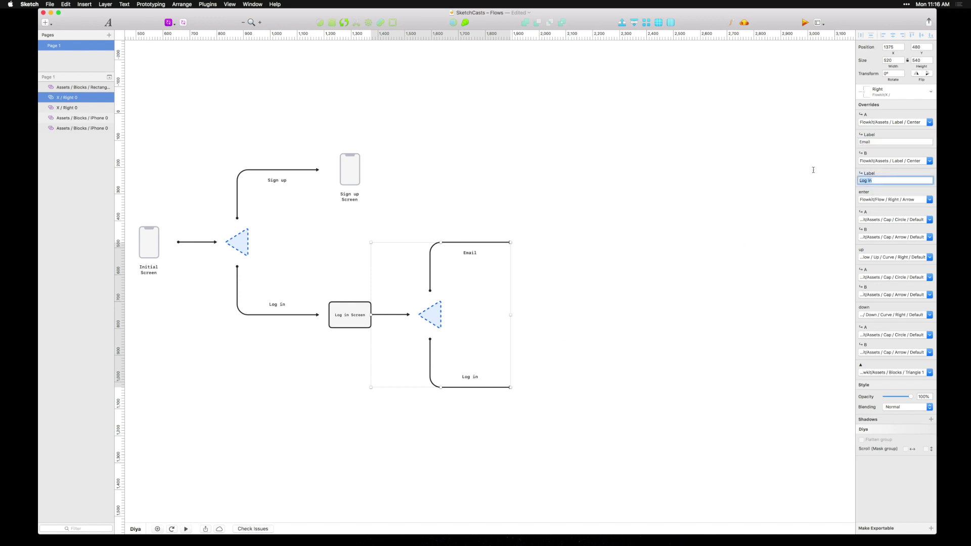
{"action": "type", "text": "Social"}
{"action": "key", "text": "Return"}
{"action": "left_click_drag", "start_coordinate": [431, 328], "coordinate": [437, 328]}
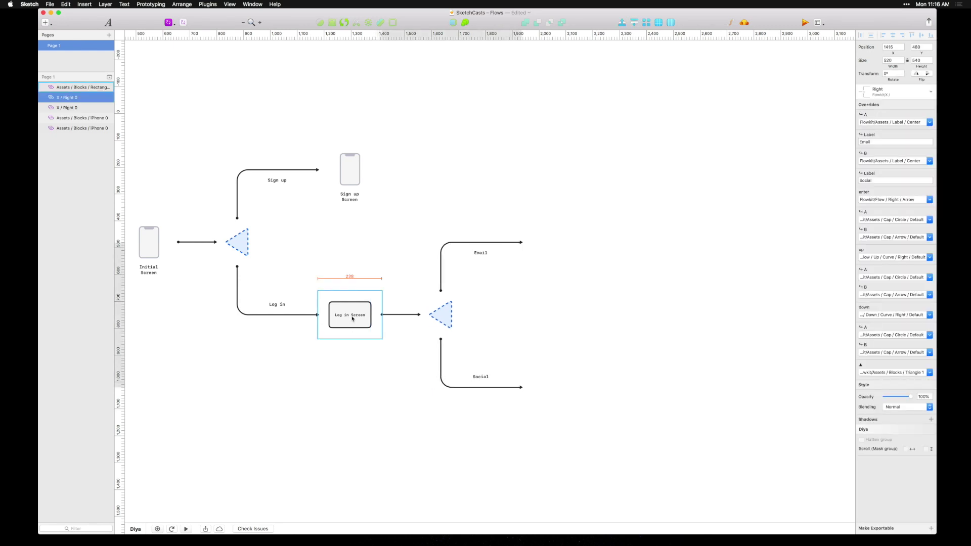
{"action": "left_click", "coordinate": [429, 461]}
Duplicate the Log in Screen block to the Email branch's end and label it 'Continue'.
{"action": "scroll", "coordinate": [477, 460], "scroll_direction": "right", "scroll_amount": 3}
{"action": "scroll", "coordinate": [469, 456], "scroll_direction": "right", "scroll_amount": 1}
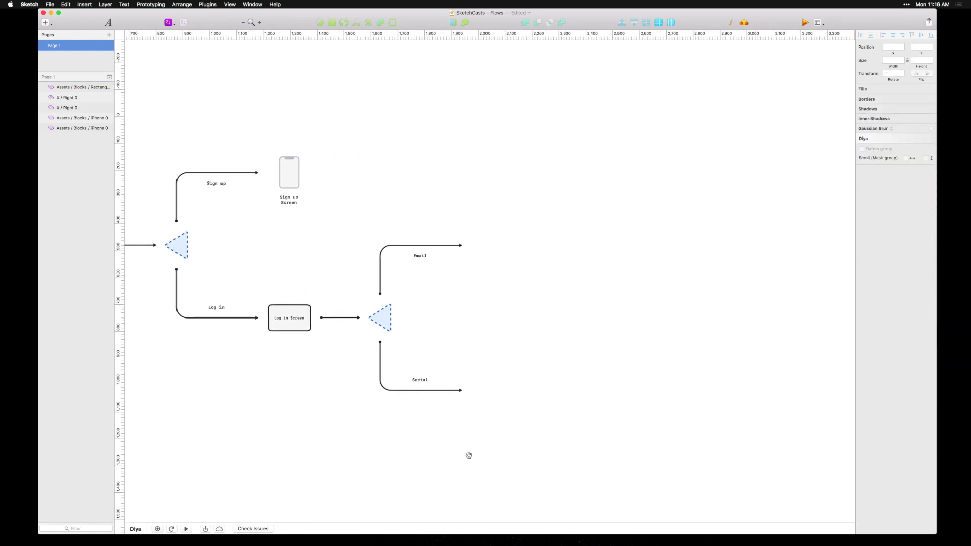
{"action": "left_click_drag", "start_coordinate": [469, 454], "coordinate": [462, 455]}
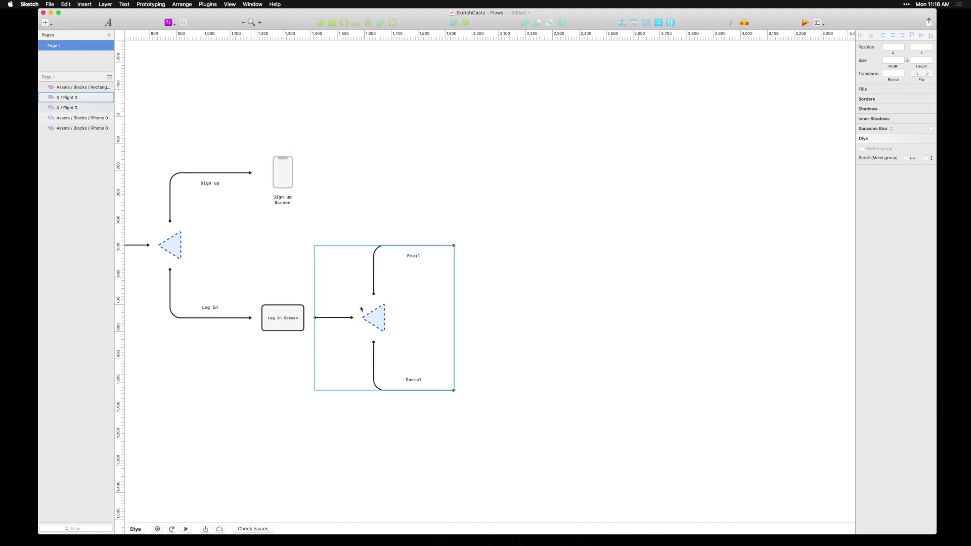
{"action": "left_click_drag", "start_coordinate": [292, 330], "coordinate": [491, 256]}
{"action": "left_click", "coordinate": [893, 122]}
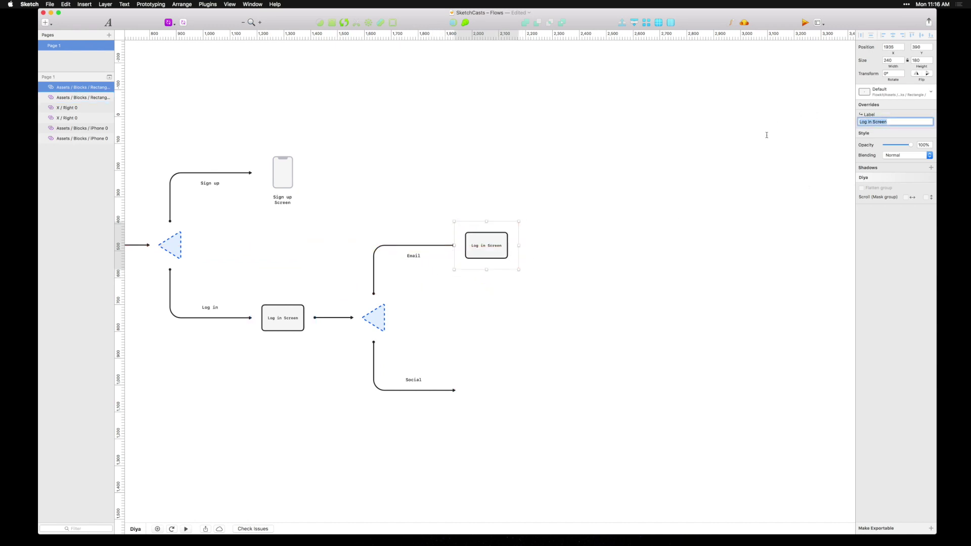
{"action": "type", "text": "Continue"}
{"action": "key", "text": "Return"}
{"action": "left_click", "coordinate": [590, 329]}
Insert a Flowkit Flow > Right > Arrow symbol to the right of the Continue box.
{"action": "scroll", "coordinate": [605, 344], "scroll_direction": "right", "scroll_amount": 3}
{"action": "scroll", "coordinate": [605, 344], "scroll_direction": "up", "scroll_amount": 1}
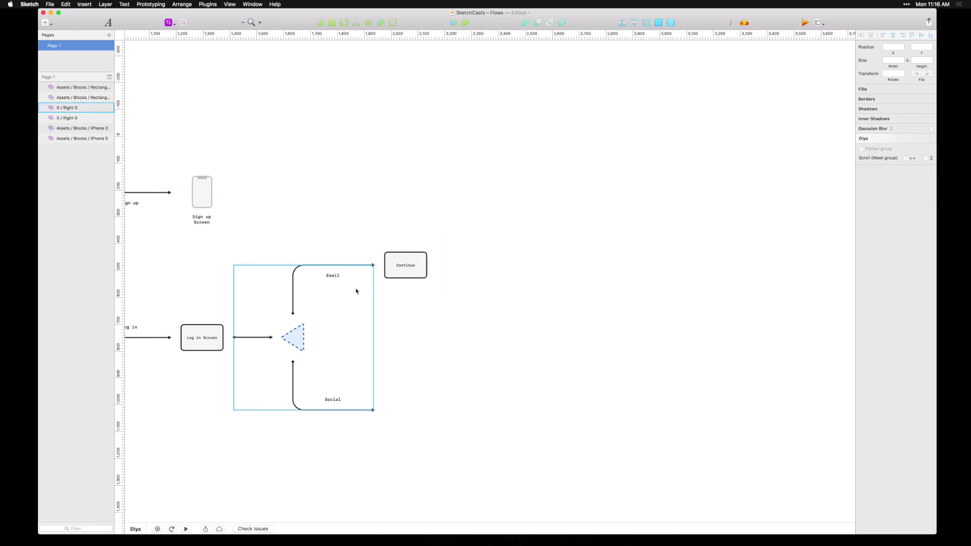
{"action": "left_click", "coordinate": [169, 22]}
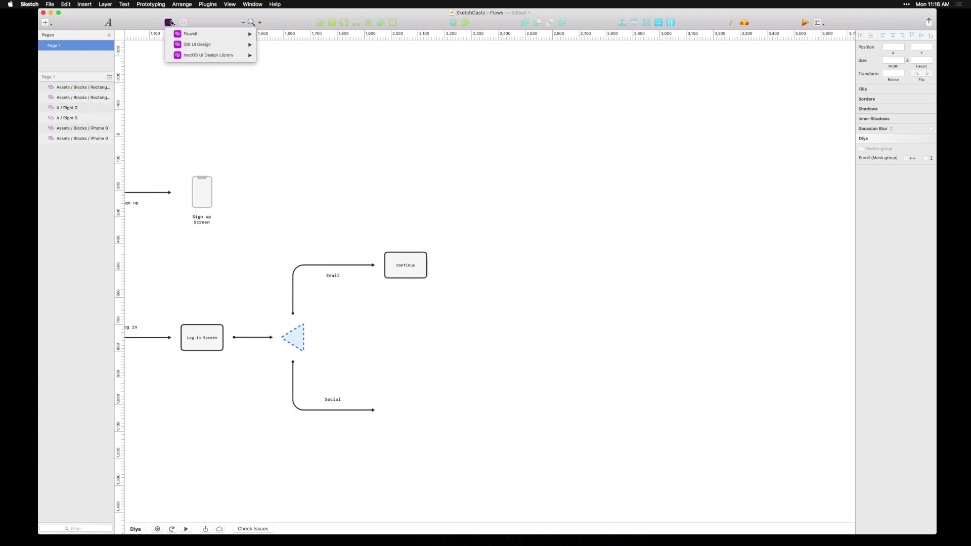
{"action": "mouse_move", "coordinate": [202, 37]}
{"action": "mouse_move", "coordinate": [290, 66]}
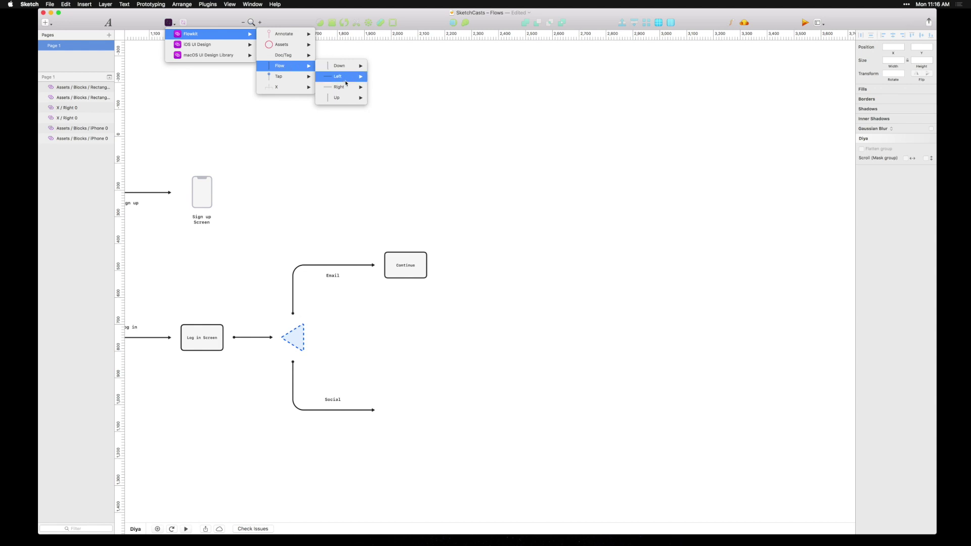
{"action": "mouse_move", "coordinate": [347, 87]}
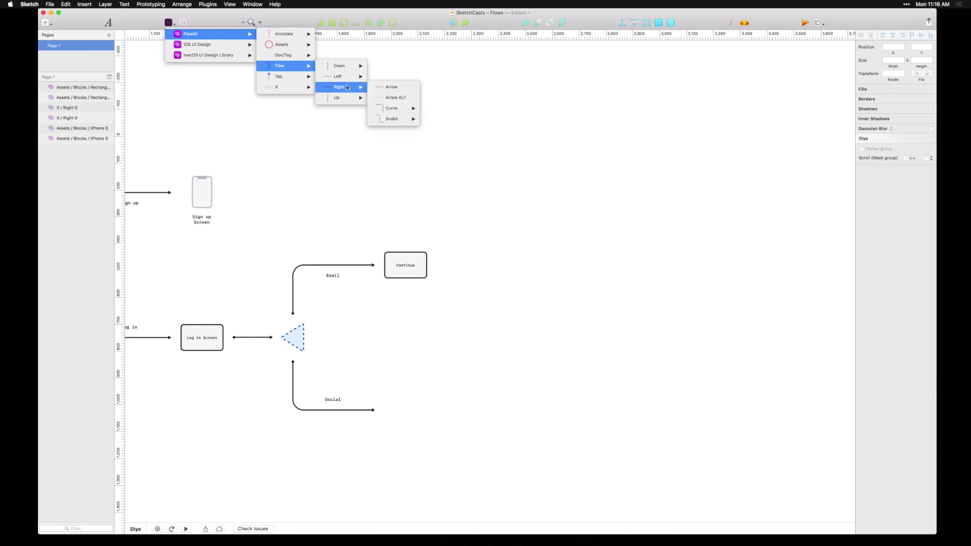
{"action": "left_click", "coordinate": [390, 87]}
{"action": "left_click", "coordinate": [466, 247]}
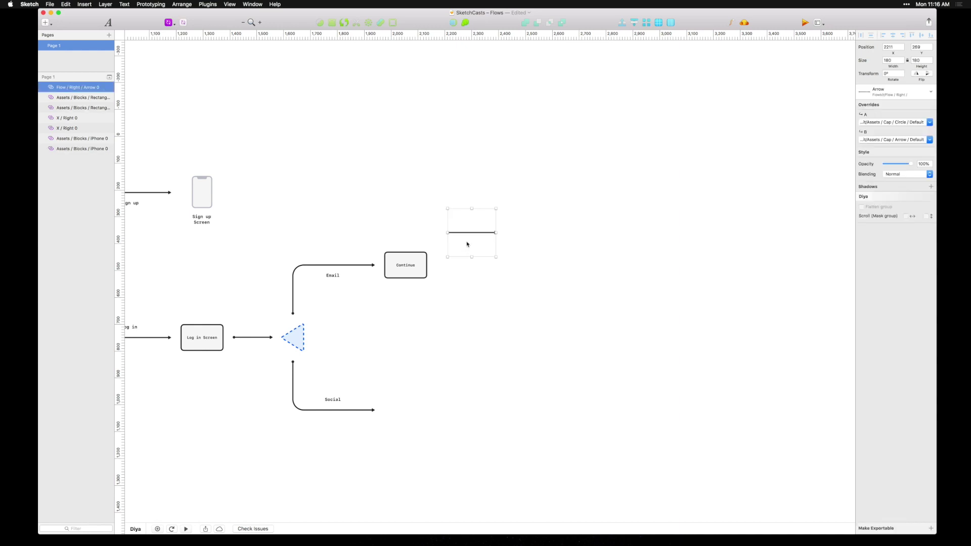
{"action": "left_click_drag", "start_coordinate": [467, 257], "coordinate": [459, 270]}
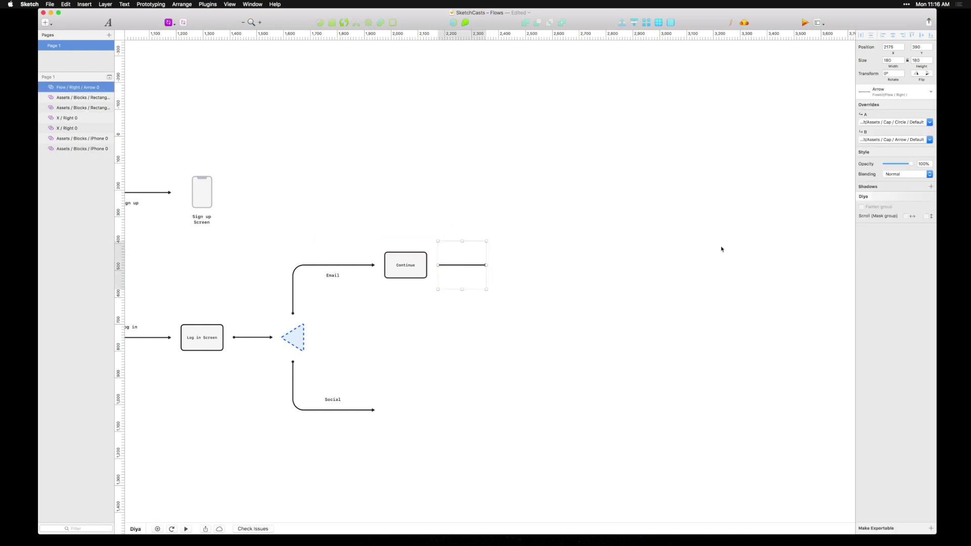
{"action": "left_click", "coordinate": [435, 312]}
Option-drag a copy of the Sign up Screen phone to the arrow's end.
{"action": "left_click_drag", "start_coordinate": [403, 265], "coordinate": [512, 265]}
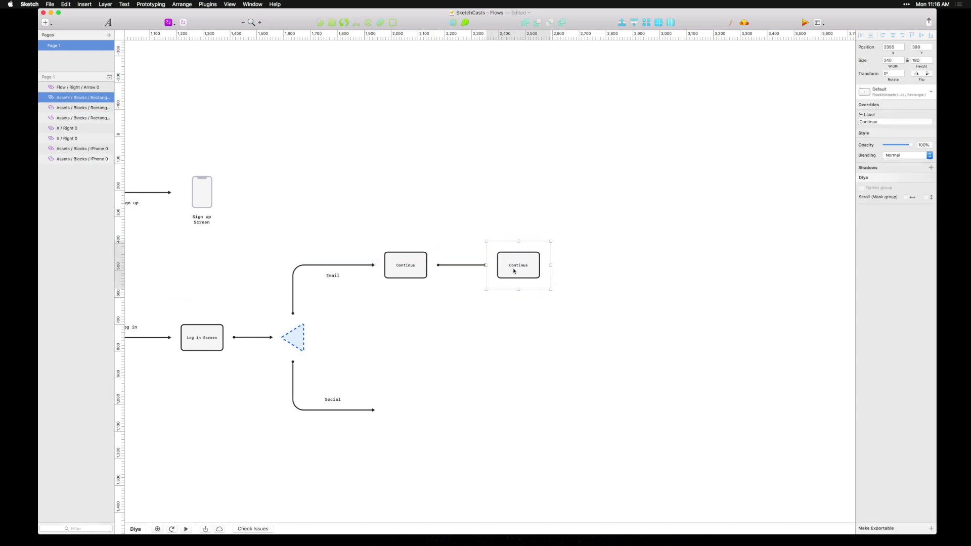
{"action": "key", "text": "BackSpace"}
{"action": "left_click_drag", "start_coordinate": [207, 193], "coordinate": [511, 264]}
Set the copied phone's Label override to Initial Screen.
{"action": "key", "text": "Up"}
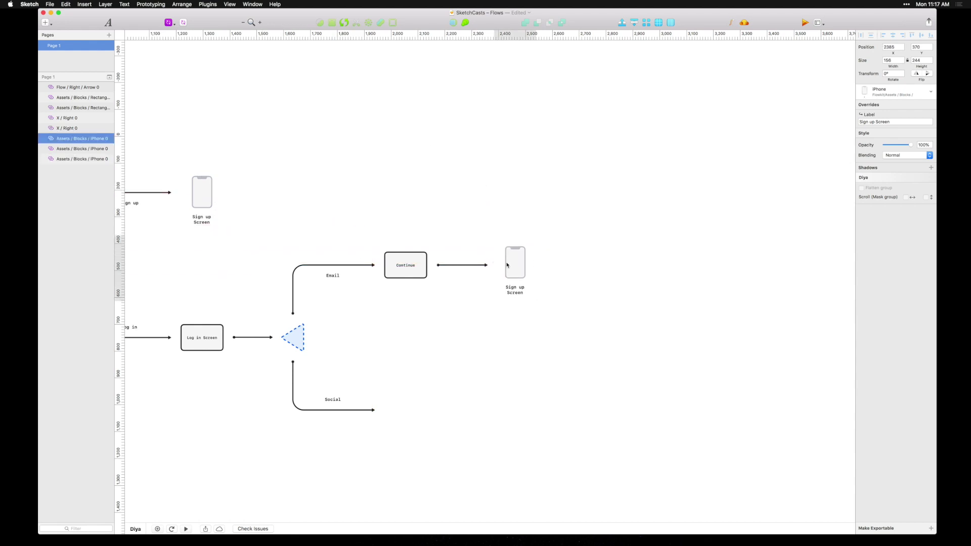
{"action": "left_click", "coordinate": [898, 122]}
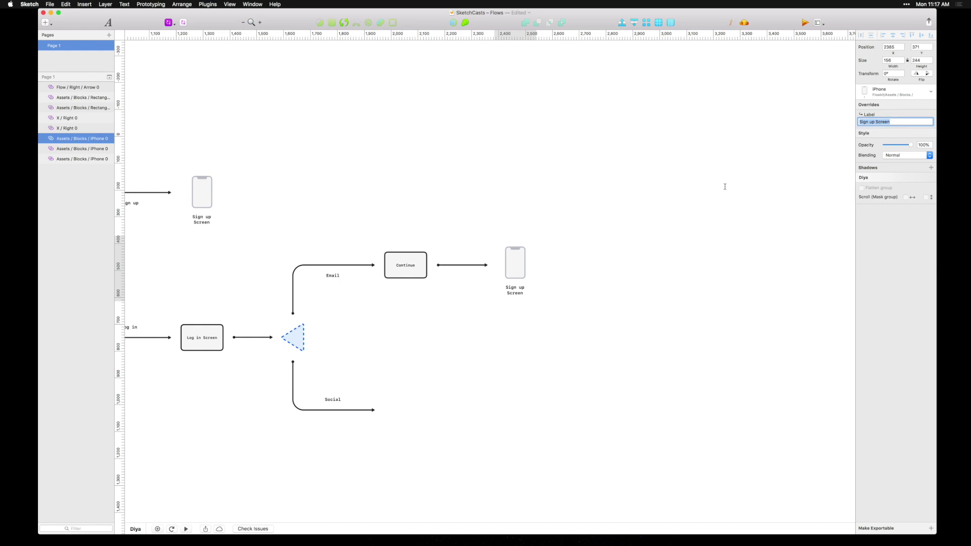
{"action": "type", "text": "Initial"}
{"action": "key", "text": "Return"}
{"action": "left_click", "coordinate": [556, 364]}
Move the Initial Screen phone down below Continue, removing an accidental duplicate.
{"action": "scroll", "coordinate": [538, 401], "scroll_direction": "down", "scroll_amount": 3}
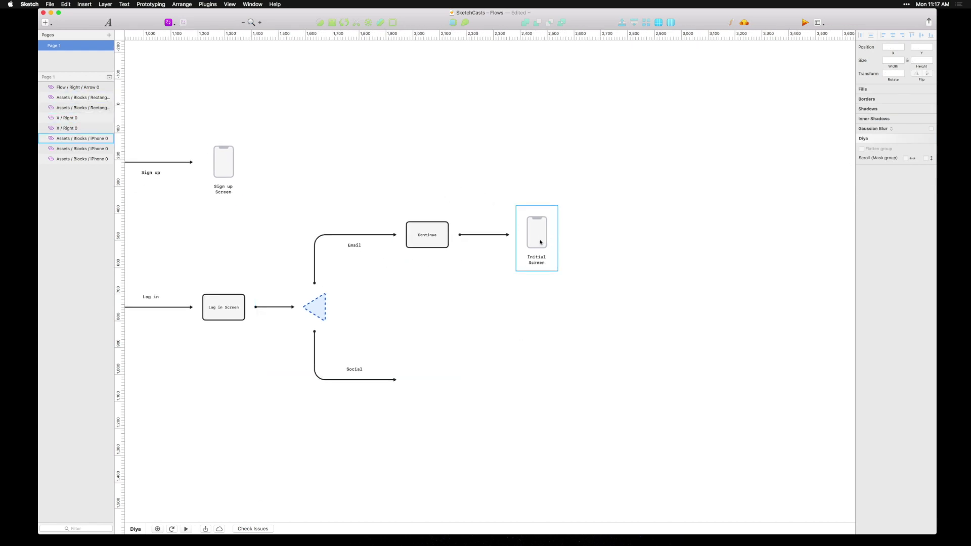
{"action": "left_click_drag", "start_coordinate": [539, 242], "coordinate": [423, 380]}
{"action": "key", "text": "Delete"}
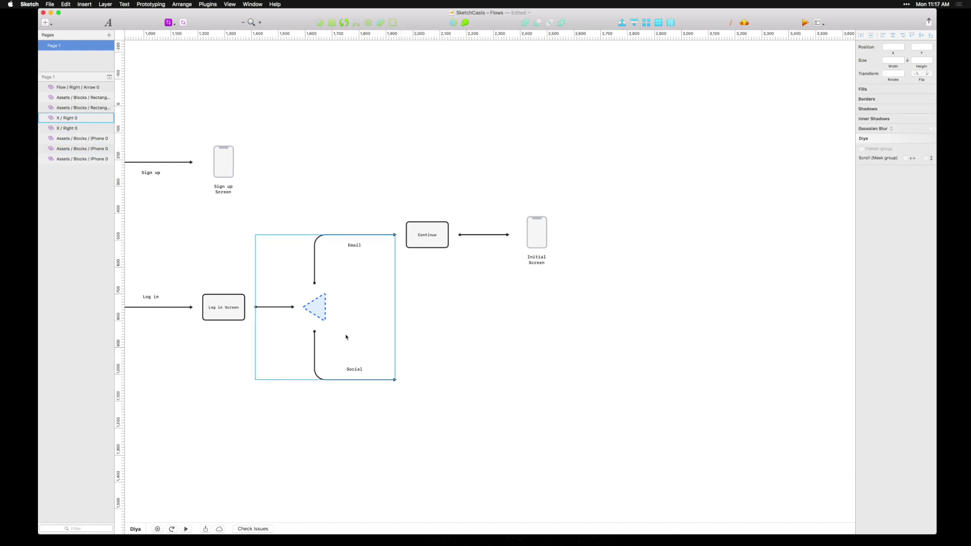
{"action": "left_click", "coordinate": [514, 205]}
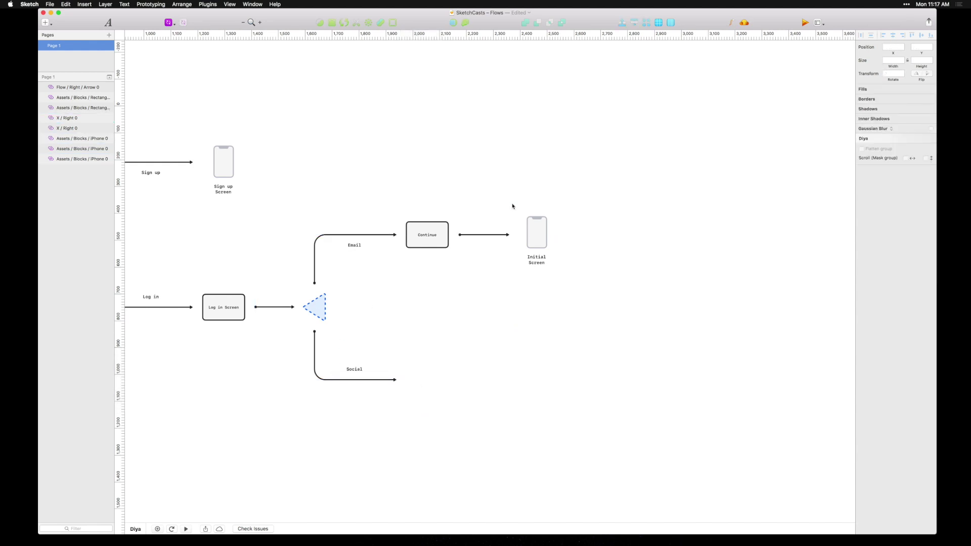
{"action": "left_click_drag", "start_coordinate": [544, 235], "coordinate": [432, 379]}
Swap the arrow to Flowkit > Flow > Down > Arrow between Continue and Initial Screen.
{"action": "left_click", "coordinate": [493, 231]}
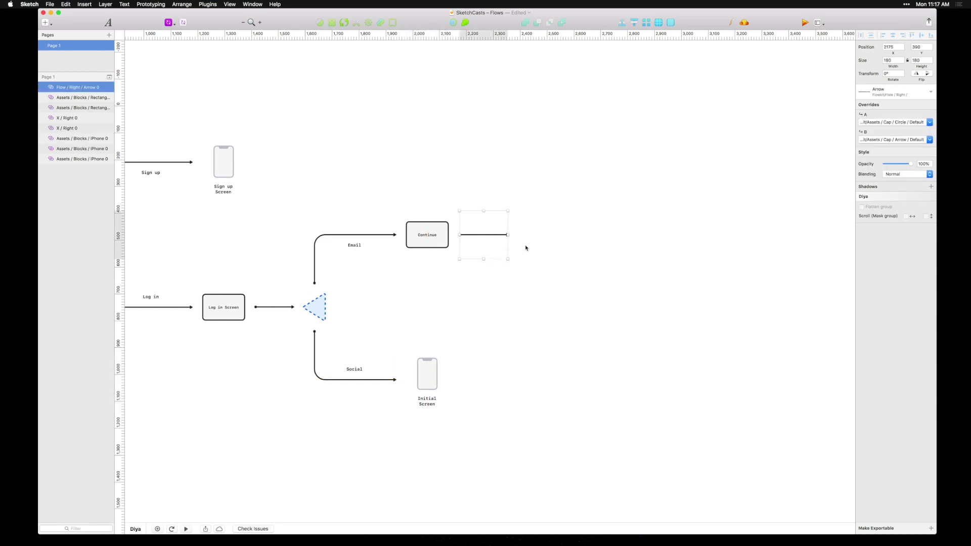
{"action": "left_click", "coordinate": [909, 96]}
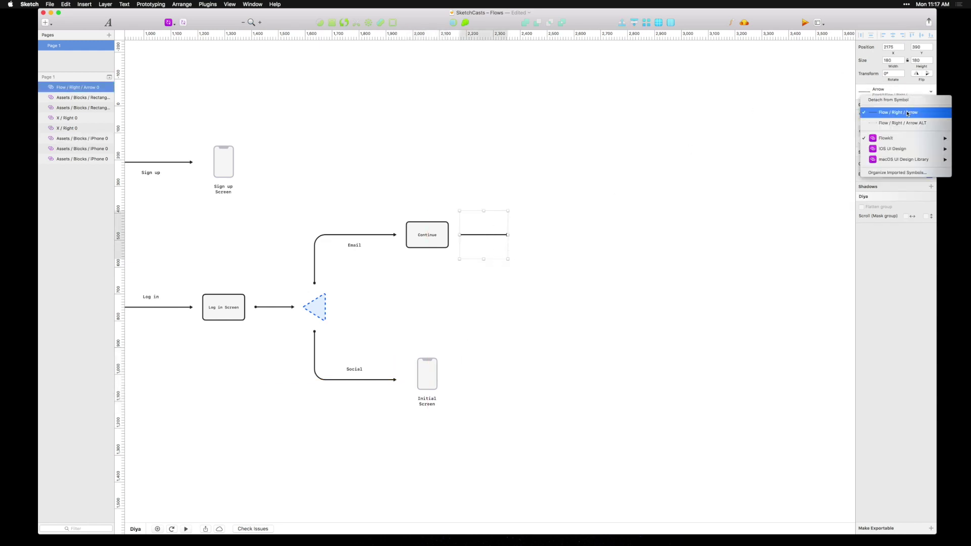
{"action": "mouse_move", "coordinate": [901, 140]}
{"action": "mouse_move", "coordinate": [823, 172]}
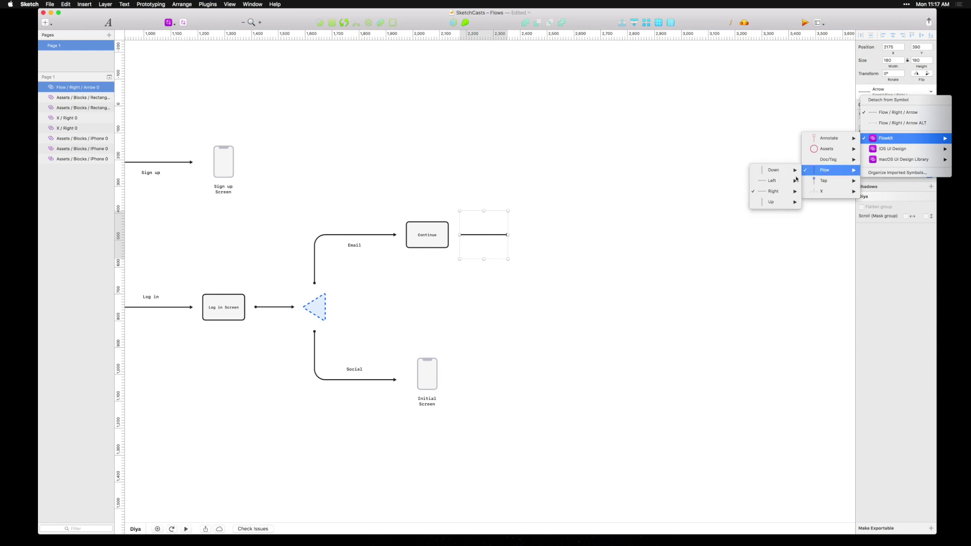
{"action": "mouse_move", "coordinate": [779, 170]}
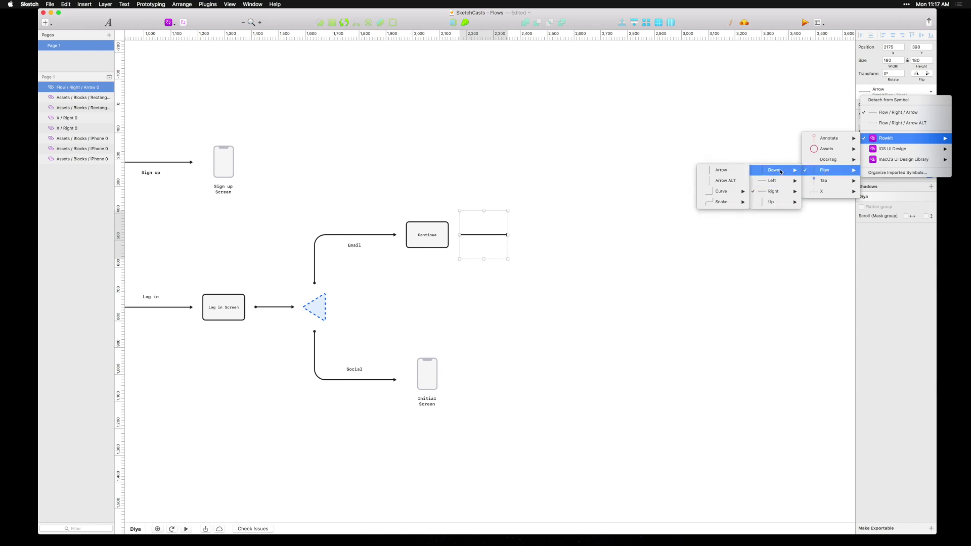
{"action": "left_click", "coordinate": [713, 176]}
{"action": "left_click_drag", "start_coordinate": [493, 235], "coordinate": [455, 369]}
{"action": "left_click", "coordinate": [427, 376]}
{"action": "left_click", "coordinate": [490, 422]}
Select every layer of the flow diagram in the layer list.
{"action": "scroll", "coordinate": [465, 412], "scroll_direction": "down", "scroll_amount": 5}
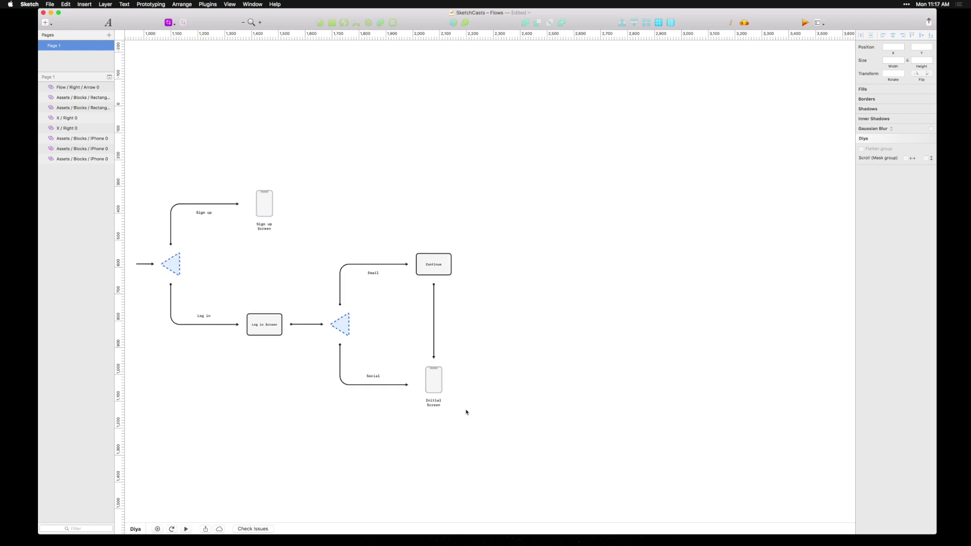
{"action": "scroll", "coordinate": [408, 458], "scroll_direction": "left", "scroll_amount": 5}
{"action": "scroll", "coordinate": [511, 448], "scroll_direction": "down", "scroll_amount": 2}
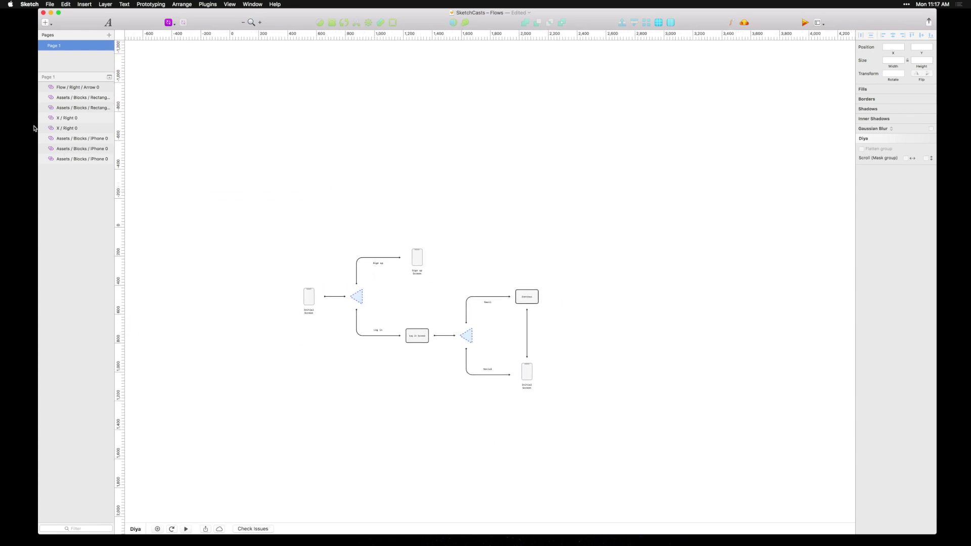
{"action": "left_click_drag", "start_coordinate": [76, 169], "coordinate": [75, 83]}
Group the selected diagram layers with Cmd+G and name the group login-flow.
{"action": "key", "text": "super+g"}
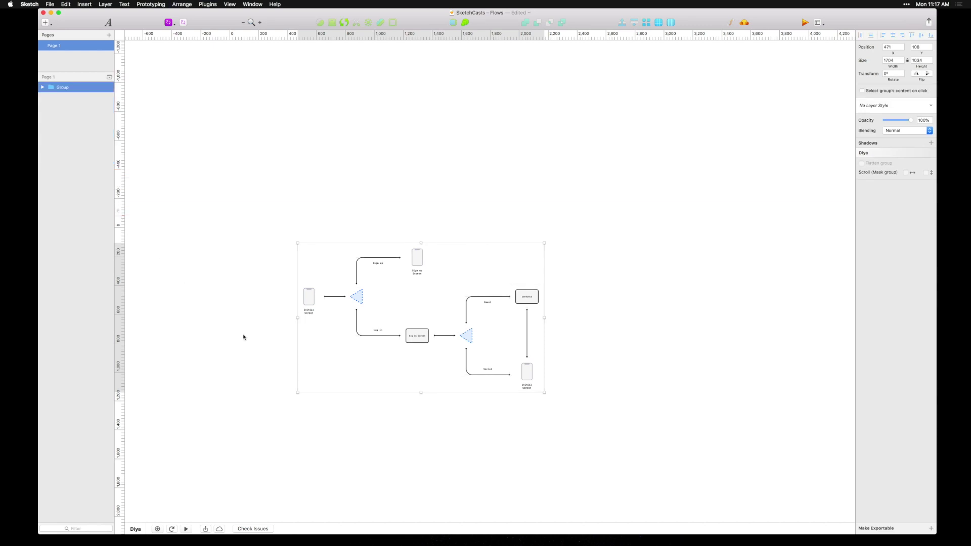
{"action": "key", "text": "super+r"}
{"action": "type", "text": "login-flow"}
{"action": "key", "text": "Return"}
{"action": "left_click", "coordinate": [494, 357]}
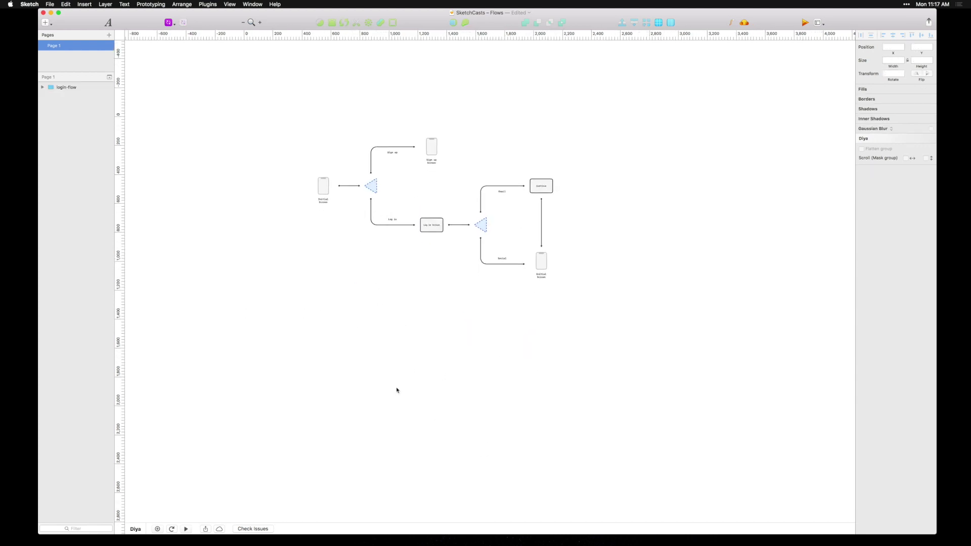
{"action": "scroll", "coordinate": [397, 401], "scroll_direction": "up", "scroll_amount": 5}
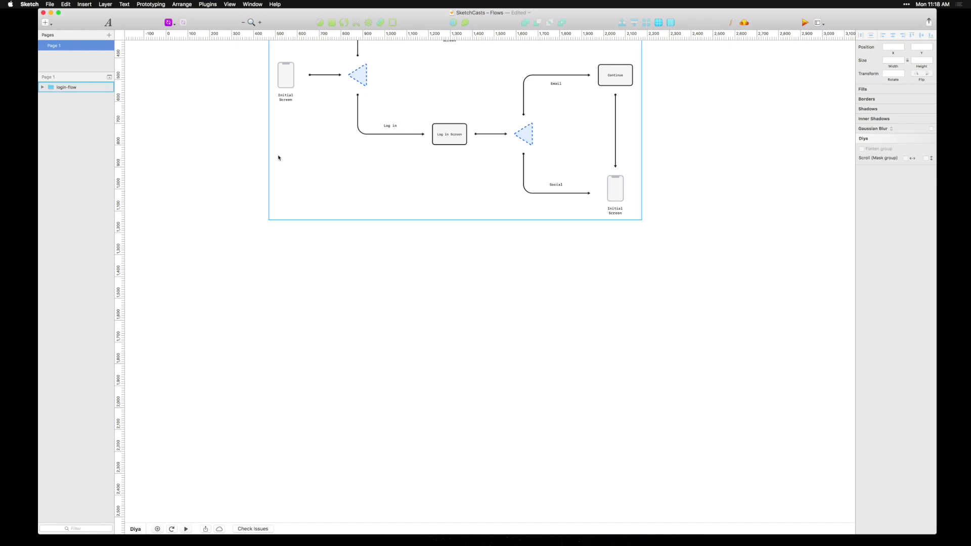
{"action": "key", "text": "a"}
{"action": "mouse_move", "coordinate": [294, 281]}
{"action": "left_mouse_down"}
{"action": "mouse_move", "coordinate": [372, 440]}
{"action": "mouse_move", "coordinate": [427, 454]}
{"action": "left_mouse_up"}
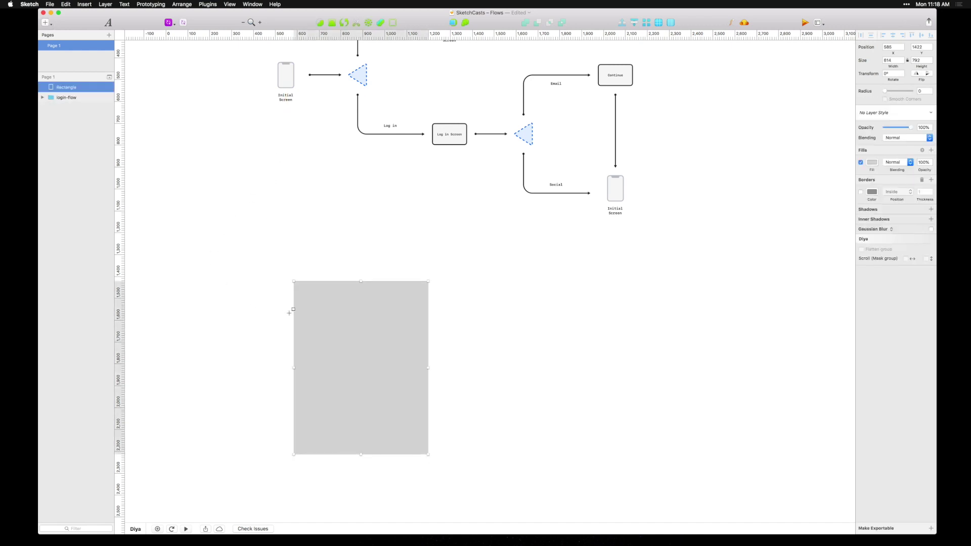
{"action": "key", "text": "r"}
{"action": "mouse_move", "coordinate": [273, 311]}
{"action": "left_mouse_down"}
{"action": "mouse_move", "coordinate": [476, 329]}
{"action": "mouse_move", "coordinate": [481, 338]}
{"action": "left_mouse_up"}
{"action": "key", "text": "r"}
{"action": "left_click_drag", "start_coordinate": [264, 356], "coordinate": [447, 370]}
{"action": "key", "text": "Escape"}
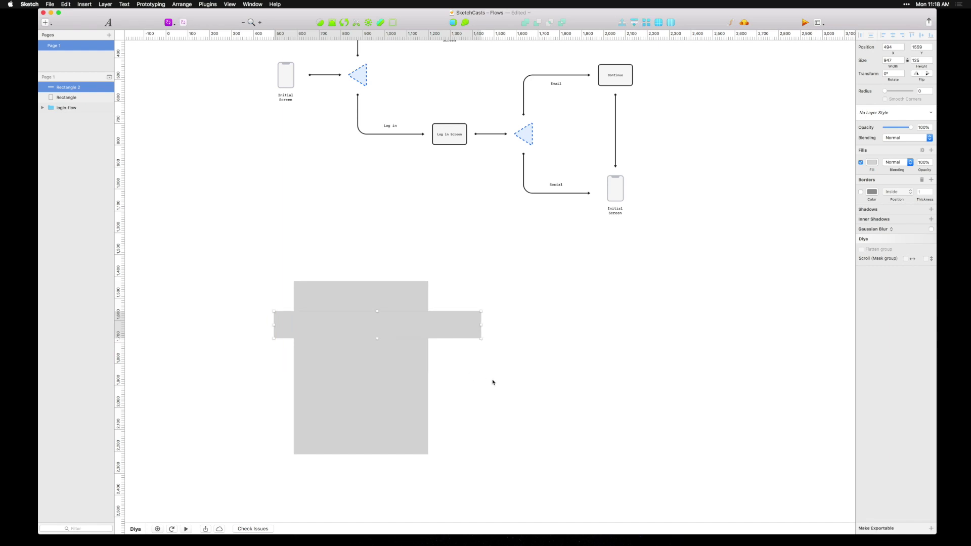
{"action": "left_click", "coordinate": [464, 386]}
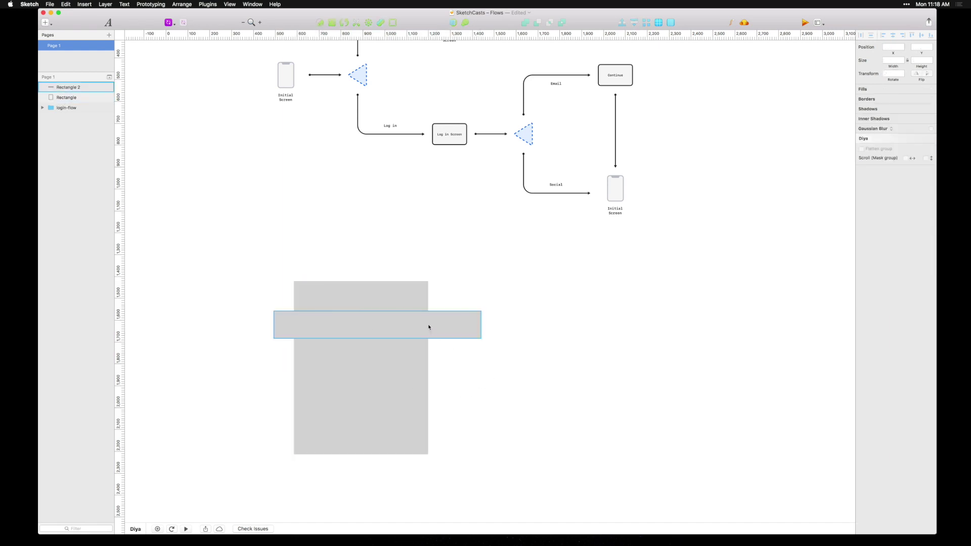
{"action": "left_click_drag", "start_coordinate": [402, 344], "coordinate": [537, 348]}
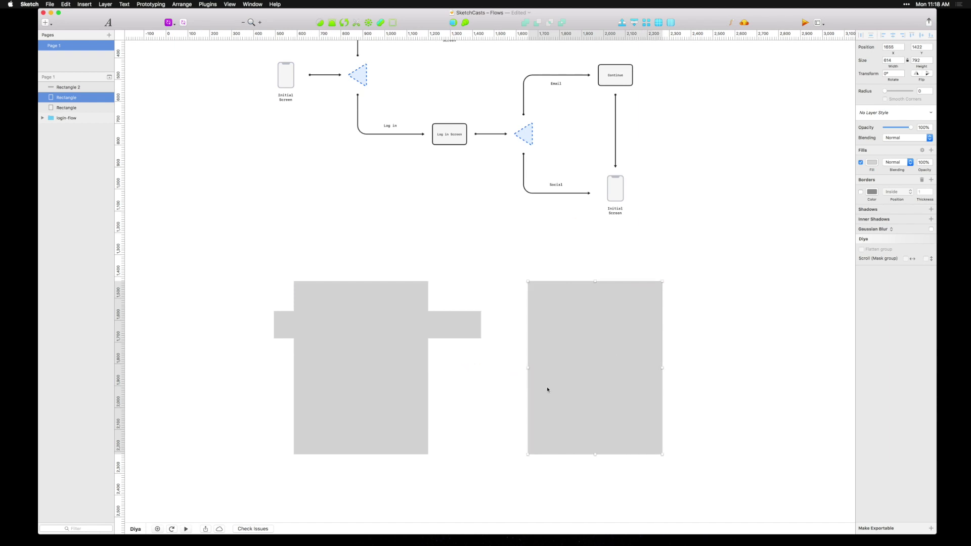
{"action": "scroll", "coordinate": [521, 427], "scroll_direction": "right", "scroll_amount": 5}
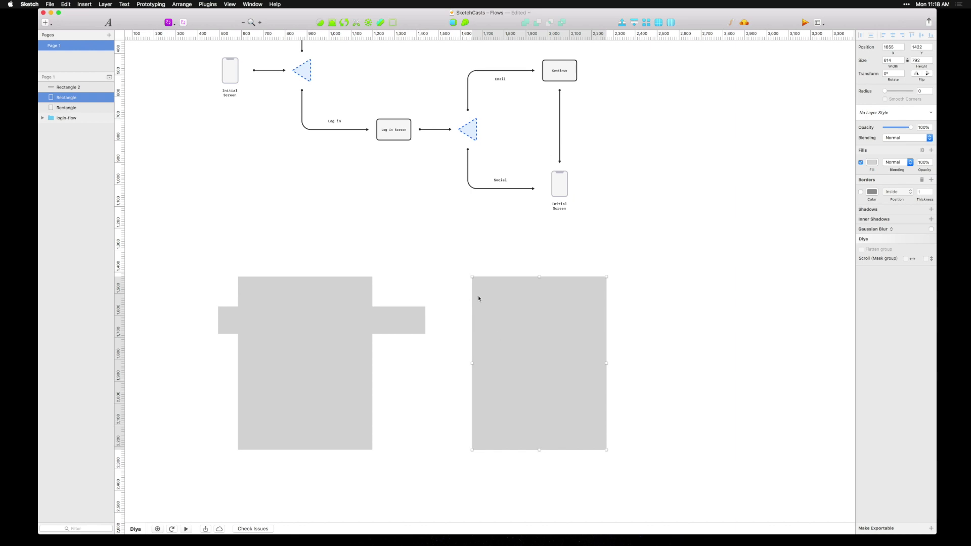
{"action": "left_click_drag", "start_coordinate": [581, 342], "coordinate": [718, 360]}
{"action": "left_click_drag", "start_coordinate": [704, 470], "coordinate": [251, 314]}
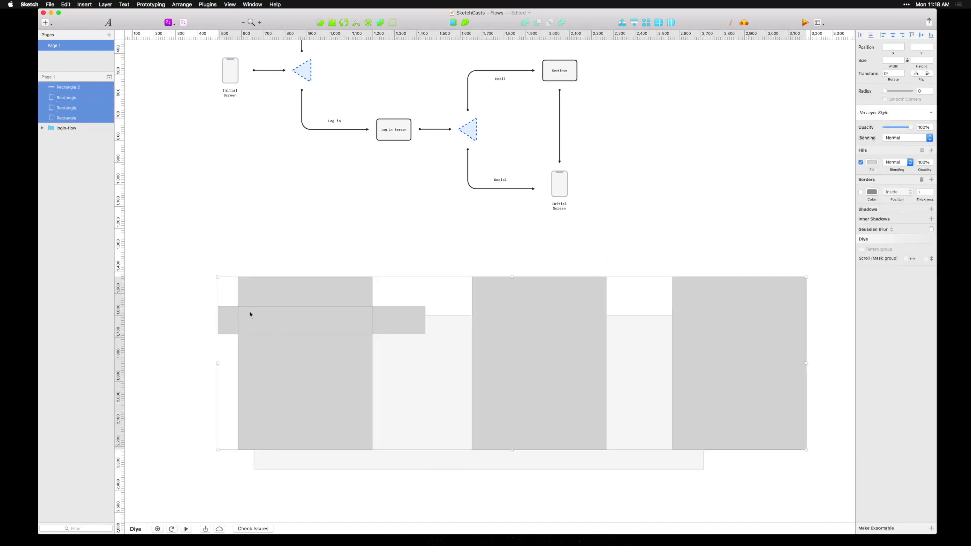
{"action": "key", "text": "Delete"}
{"action": "scroll", "coordinate": [380, 352], "scroll_direction": "left", "scroll_amount": 3}
{"action": "scroll", "coordinate": [380, 351], "scroll_direction": "up", "scroll_amount": 1}
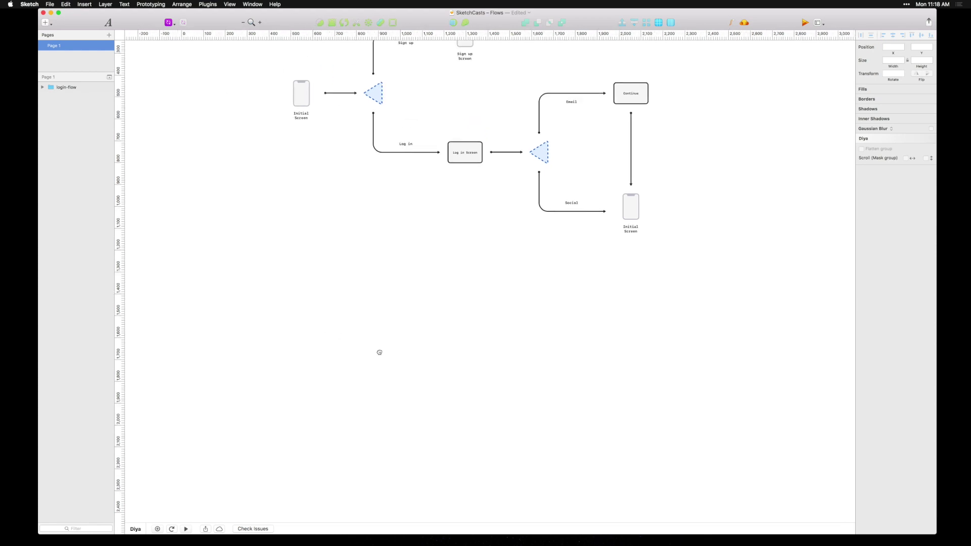
Paste a Log in Screen copy into empty space below the diagram and begin editing its label.
{"action": "left_click", "coordinate": [466, 144]}
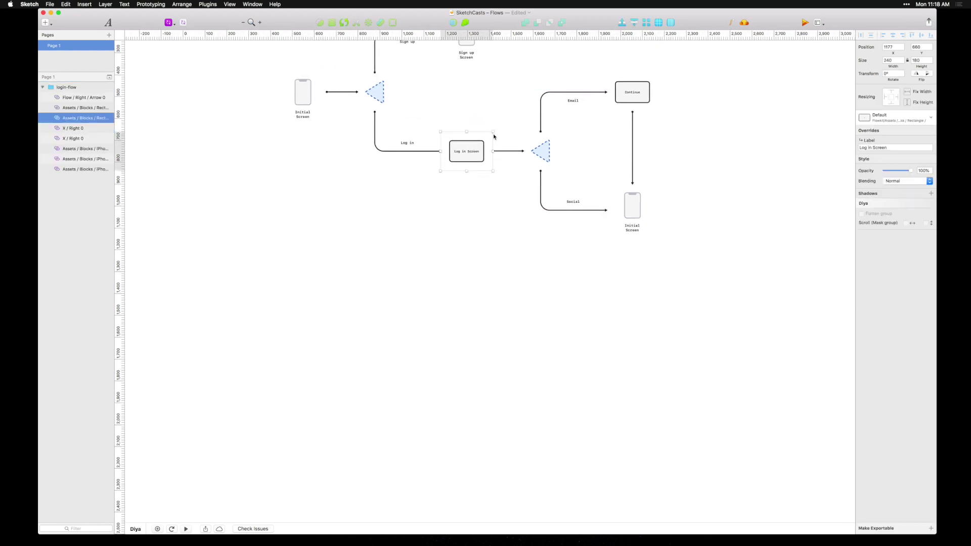
{"action": "left_click", "coordinate": [327, 412]}
{"action": "scroll", "coordinate": [403, 365], "scroll_direction": "down", "scroll_amount": 2}
{"action": "scroll", "coordinate": [403, 365], "scroll_direction": "left", "scroll_amount": 3}
{"action": "scroll", "coordinate": [403, 365], "scroll_direction": "up", "scroll_amount": 2}
{"action": "key", "text": "cmd+v"}
{"action": "left_click_drag", "start_coordinate": [472, 286], "coordinate": [424, 371]}
{"action": "scroll", "coordinate": [511, 217], "scroll_direction": "down", "scroll_amount": 5}
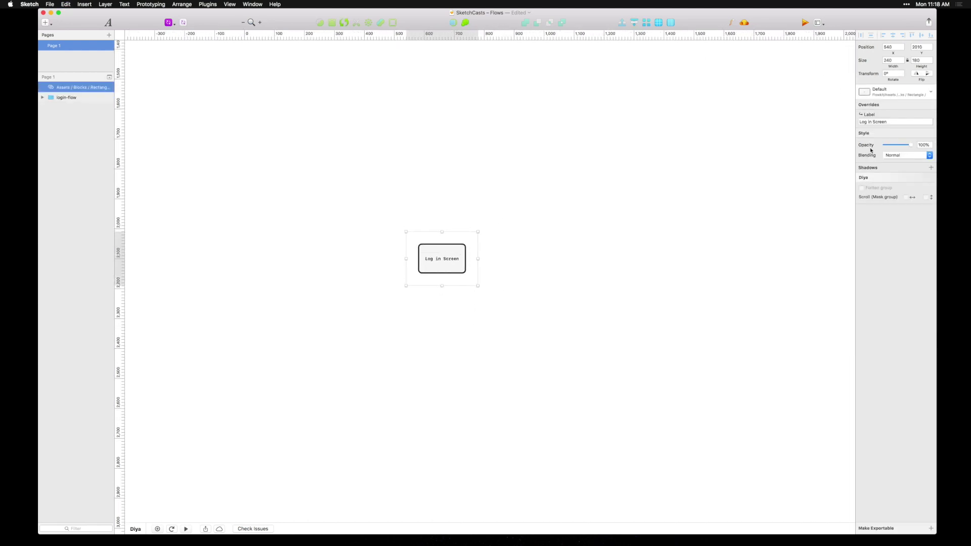
{"action": "left_click", "coordinate": [892, 121]}
Label the pasted box Homescreen.
{"action": "type", "text": "Homescreen"}
{"action": "key", "text": "Return"}
{"action": "scroll", "coordinate": [432, 365], "scroll_direction": "right", "scroll_amount": 3}
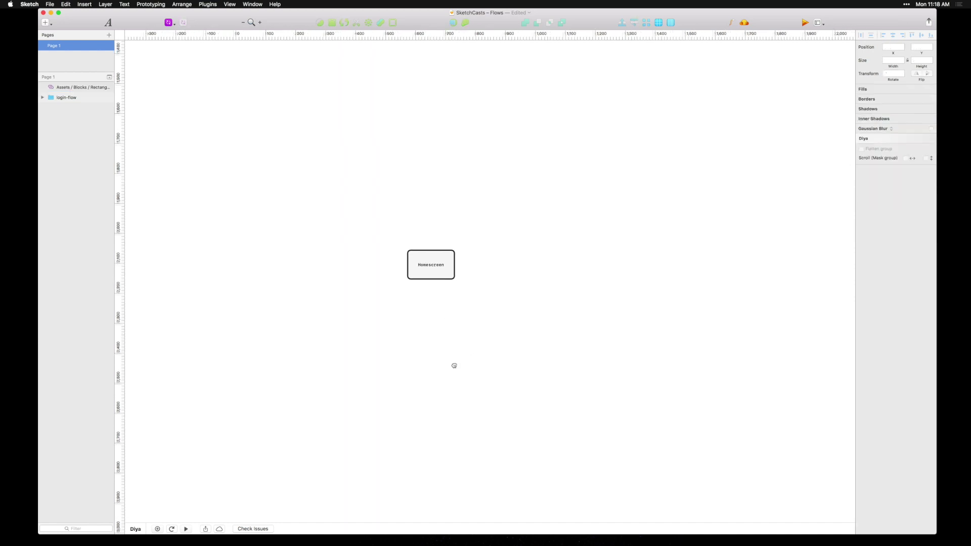
{"action": "left_click", "coordinate": [410, 253]}
Insert a Flowkit > Flow > Right > Arrow just right of Homescreen.
{"action": "left_click", "coordinate": [168, 22]}
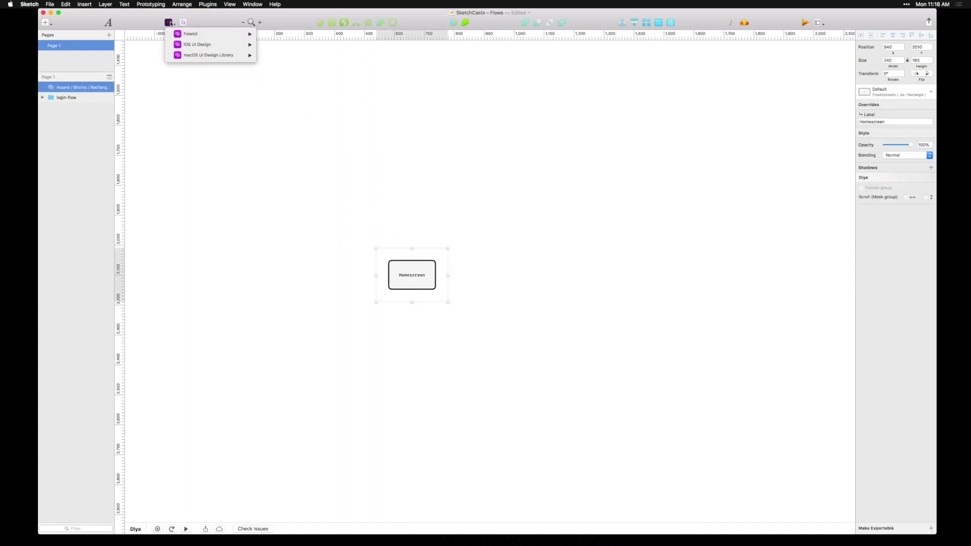
{"action": "mouse_move", "coordinate": [213, 33]}
{"action": "mouse_move", "coordinate": [300, 70]}
{"action": "mouse_move", "coordinate": [344, 68]}
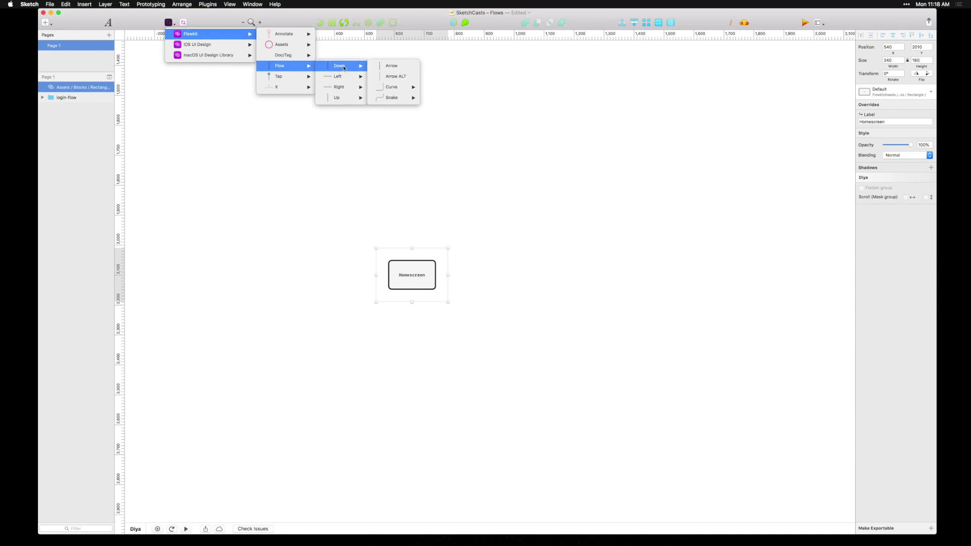
{"action": "mouse_move", "coordinate": [357, 87]}
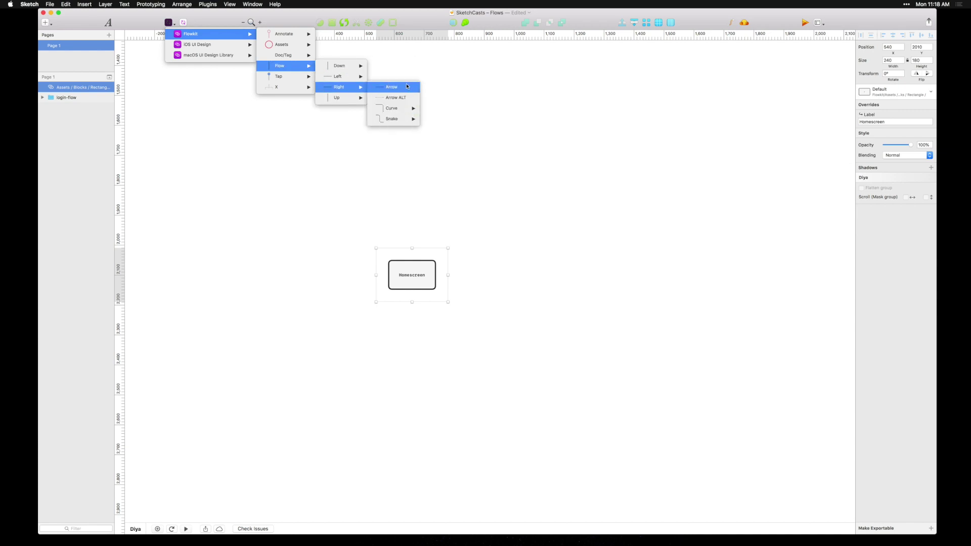
{"action": "left_click", "coordinate": [407, 86]}
{"action": "left_click", "coordinate": [496, 283]}
{"action": "left_click_drag", "start_coordinate": [475, 279], "coordinate": [459, 276]}
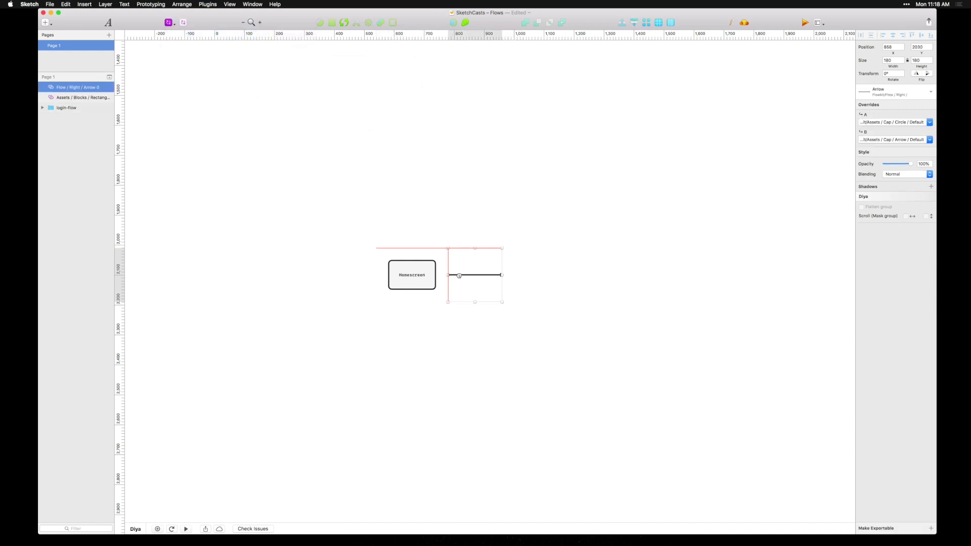
{"action": "left_click", "coordinate": [419, 303]}
Duplicate Homescreen past the arrow and label the copy 'Select Sónar 2018'.
{"action": "left_click", "coordinate": [412, 281]}
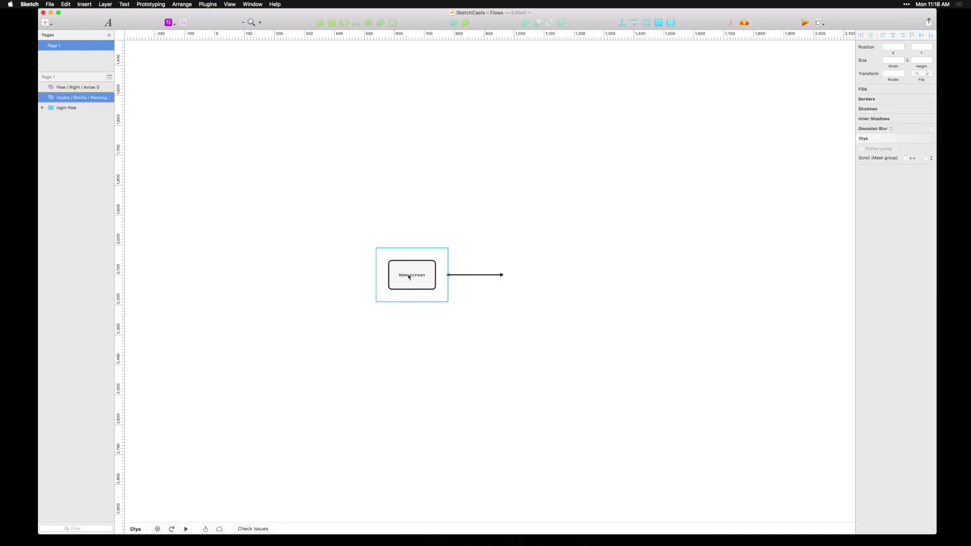
{"action": "left_click_drag", "start_coordinate": [409, 277], "coordinate": [534, 277]}
{"action": "left_click", "coordinate": [493, 339]}
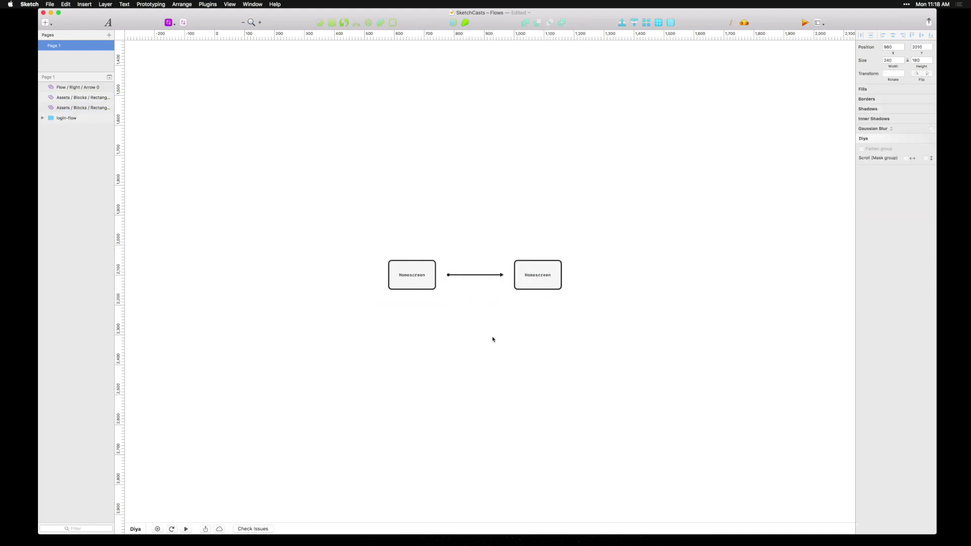
{"action": "left_click", "coordinate": [548, 269]}
{"action": "key", "text": "Return"}
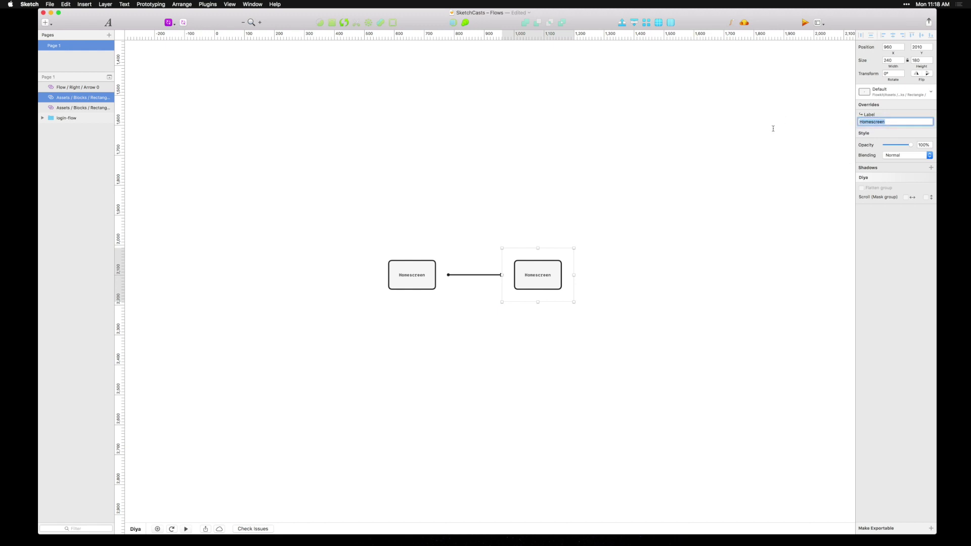
{"action": "type", "text": "Select Sónar 2018"}
{"action": "key", "text": "Return"}
Adjust the 'Select Sónar 2018' label so it breaks over two lines.
{"action": "key", "text": "Right"}
{"action": "key", "text": "BackSpace"}
{"action": "key", "text": "Return"}
{"action": "key", "text": "Right"}
{"action": "type", "text": "."}
{"action": "key", "text": "BackSpace"}
{"action": "key", "text": "Return"}
{"action": "left_click", "coordinate": [476, 368]}
Duplicate the arrow and the Select Sónar 2018 box further right.
{"action": "scroll", "coordinate": [439, 390], "scroll_direction": "right", "scroll_amount": 5}
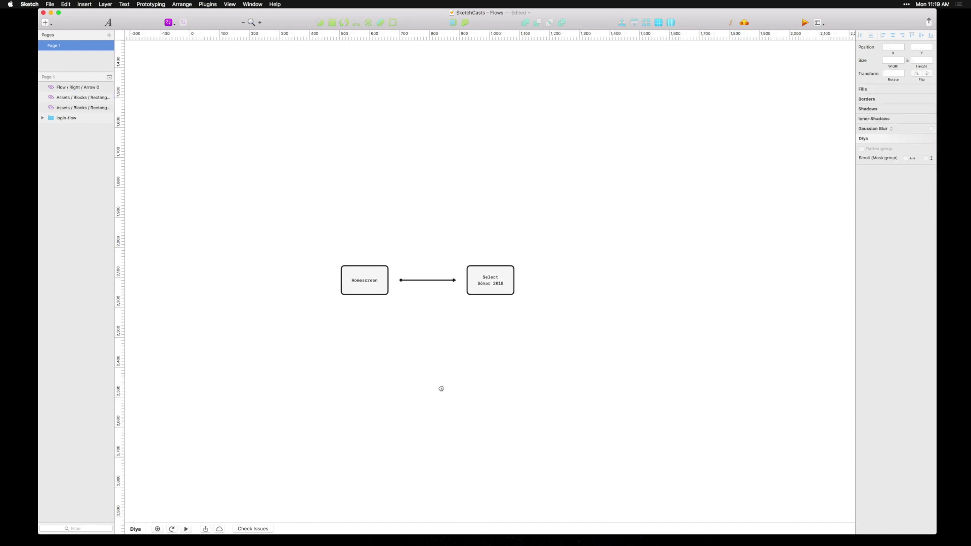
{"action": "left_click", "coordinate": [376, 293]}
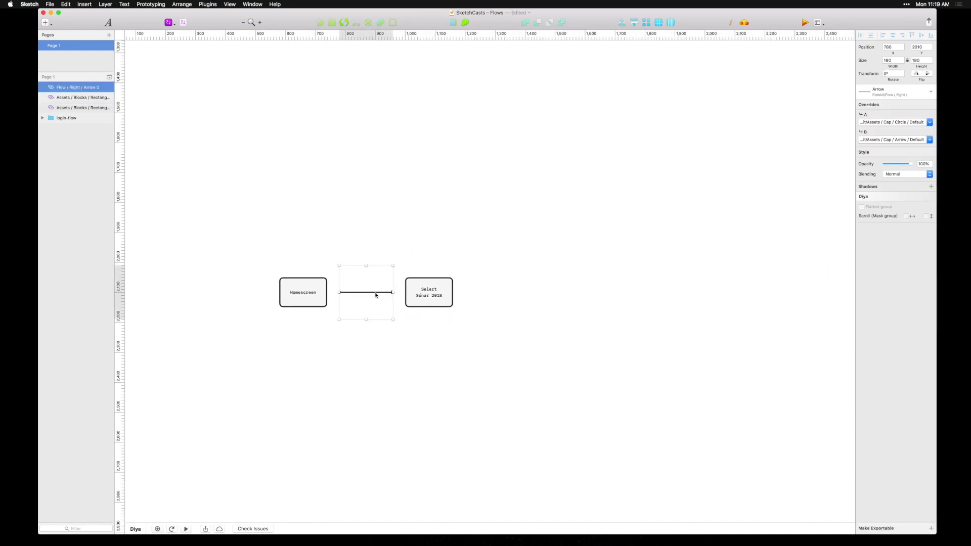
{"action": "left_click_drag", "start_coordinate": [377, 293], "coordinate": [496, 294]}
{"action": "left_click_drag", "start_coordinate": [431, 299], "coordinate": [558, 299]}
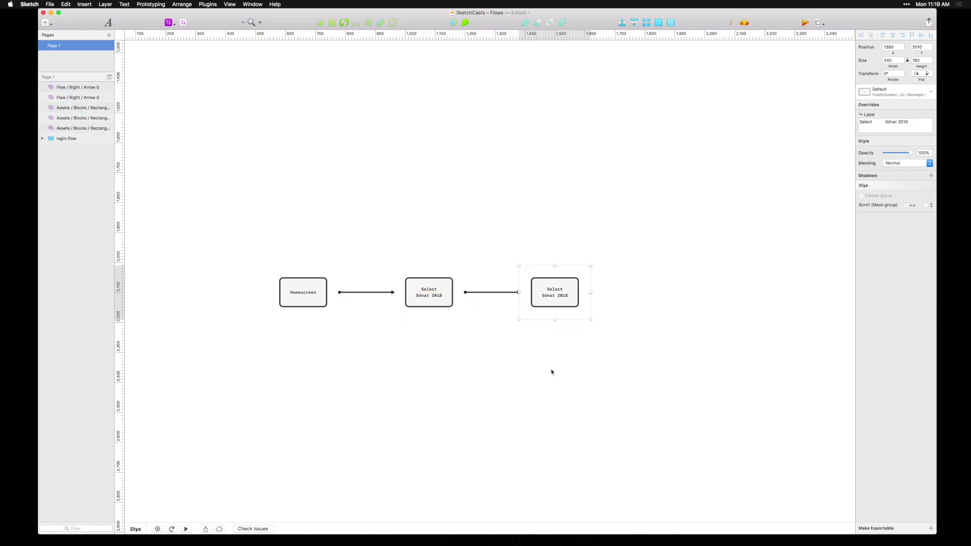
Relabel the new box 'Sónar Landing Page', with Landing Page on a second line.
{"action": "scroll", "coordinate": [550, 370], "scroll_direction": "right", "scroll_amount": 3}
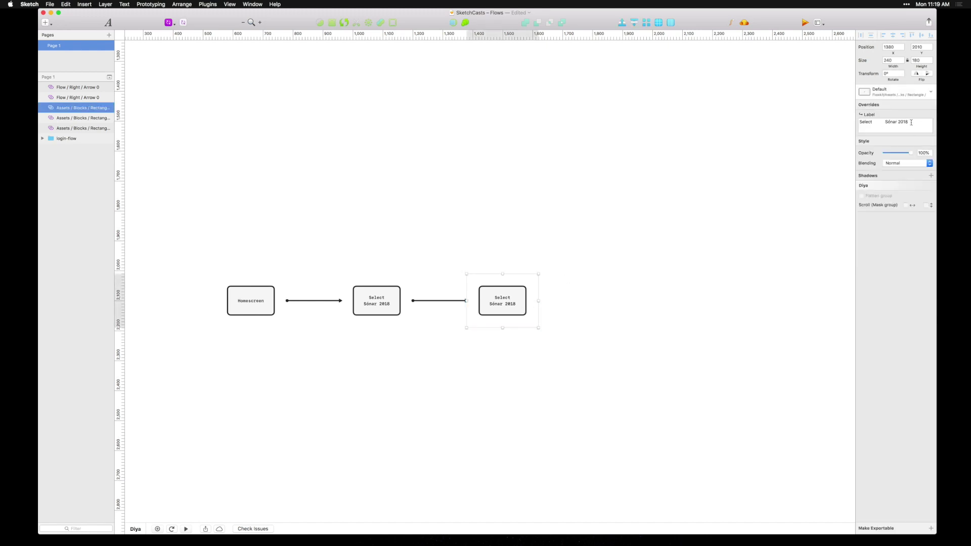
{"action": "left_click", "coordinate": [910, 122]}
{"action": "left_click", "coordinate": [889, 122]}
{"action": "key", "text": "super+BackSpace"}
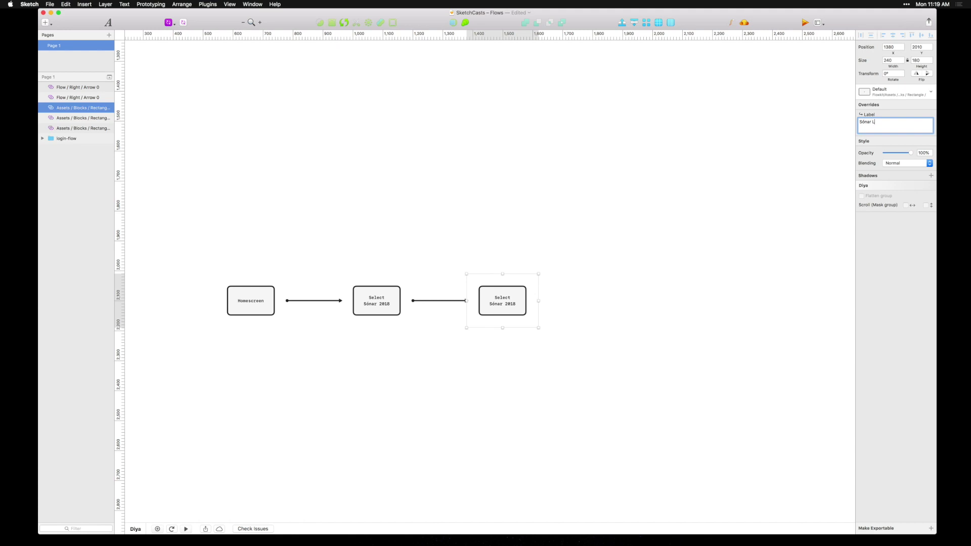
{"action": "type", "text": "Landing Page"}
{"action": "key", "text": "Return"}
{"action": "left_click_drag", "start_coordinate": [874, 126], "coordinate": [889, 137]}
{"action": "key", "text": "Left"}
{"action": "key", "text": "Return"}
{"action": "left_click", "coordinate": [478, 354]}
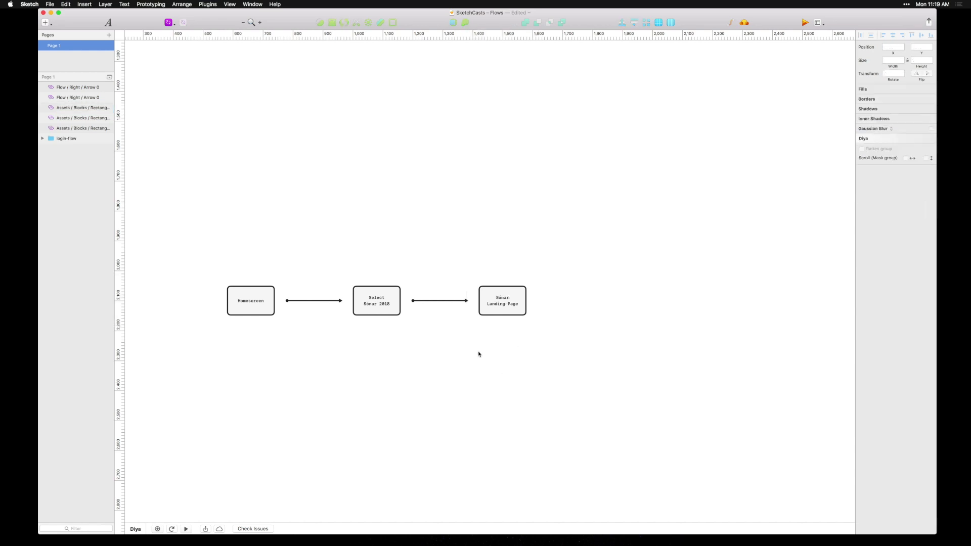
Duplicate the arrow and box again to the right and label the copy Artists.
{"action": "left_click", "coordinate": [453, 300]}
{"action": "left_click", "coordinate": [486, 300], "text": "shift"}
{"action": "left_click_drag", "start_coordinate": [487, 300], "coordinate": [567, 304]}
{"action": "left_click", "coordinate": [594, 381]}
{"action": "left_click_drag", "start_coordinate": [594, 381], "coordinate": [490, 398]}
{"action": "left_click", "coordinate": [519, 318]}
{"action": "left_click", "coordinate": [922, 122]}
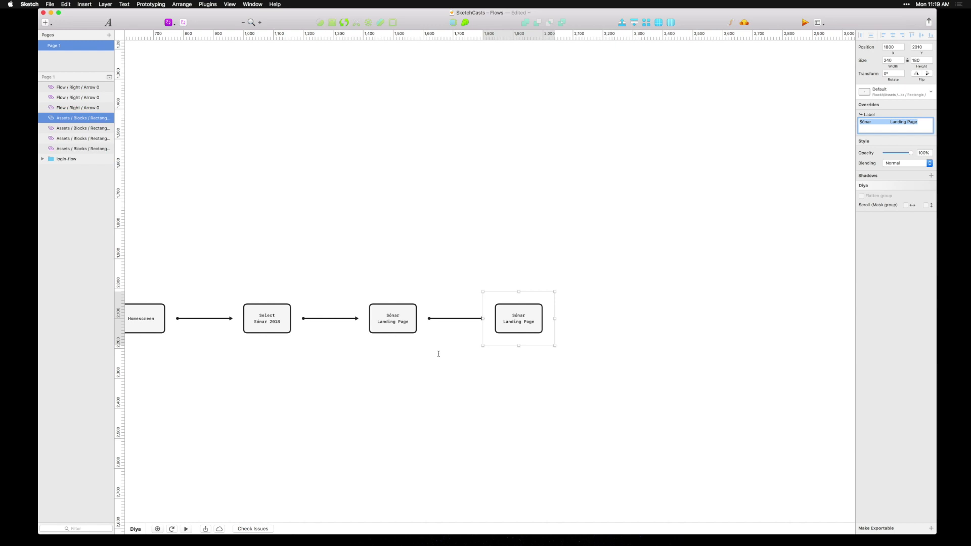
{"action": "type", "text": "Artists"}
{"action": "key", "text": "Return"}
Duplicate the last arrow and the Artists box further right.
{"action": "left_click", "coordinate": [446, 415]}
{"action": "left_click", "coordinate": [526, 325]}
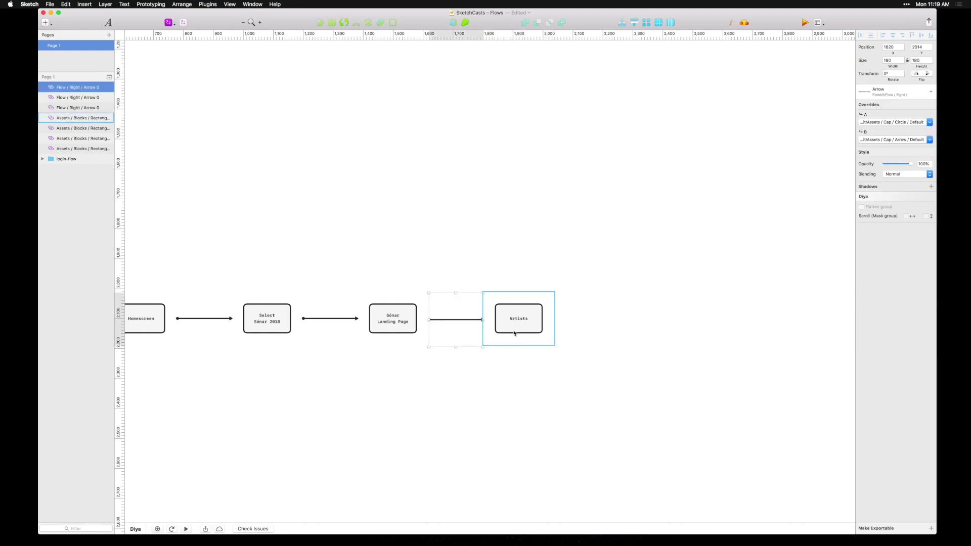
{"action": "left_click", "coordinate": [522, 374]}
{"action": "left_click_drag", "start_coordinate": [525, 377], "coordinate": [430, 291]}
{"action": "left_click_drag", "start_coordinate": [469, 318], "coordinate": [596, 318]}
{"action": "left_click", "coordinate": [602, 388]}
Relabel the newest box Kygo.
{"action": "scroll", "coordinate": [557, 379], "scroll_direction": "right", "scroll_amount": 3}
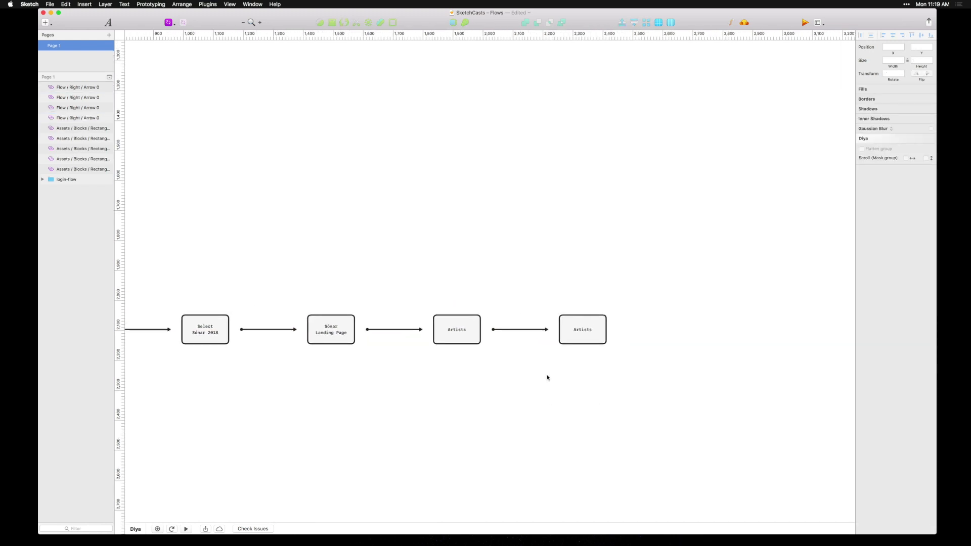
{"action": "left_click", "coordinate": [582, 330]}
{"action": "left_click", "coordinate": [581, 331]}
{"action": "left_click_drag", "start_coordinate": [852, 119], "coordinate": [780, 134]}
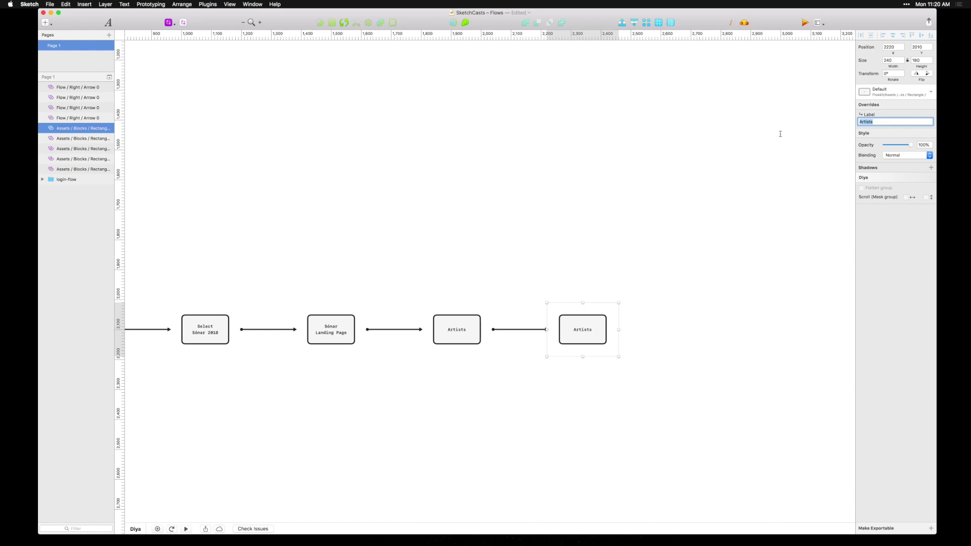
{"action": "type", "text": "Kygo"}
{"action": "key", "text": "Return"}
{"action": "left_click", "coordinate": [538, 446]}
Rename the middle Artists box to Kygo and the final box to Kygo Page.
{"action": "scroll", "coordinate": [508, 426], "scroll_direction": "left", "scroll_amount": 5}
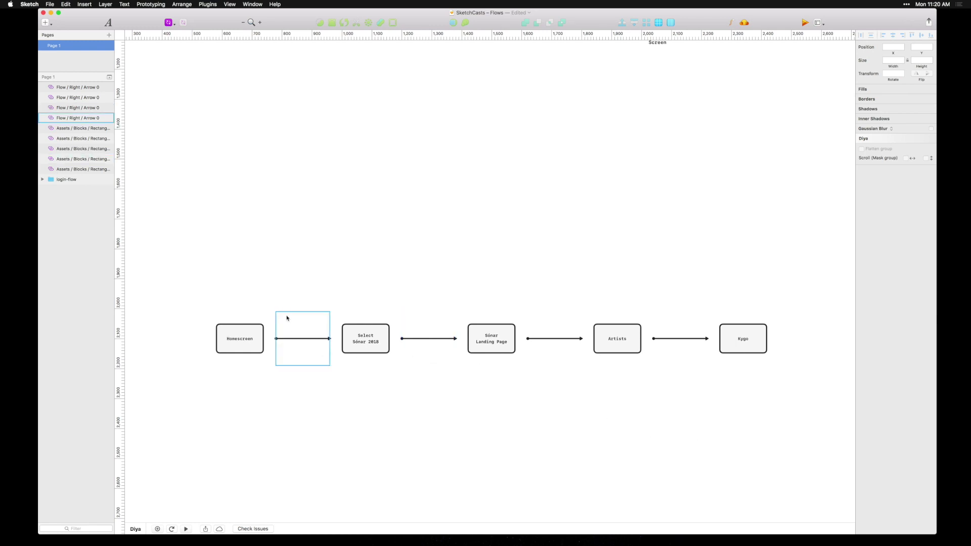
{"action": "left_click_drag", "start_coordinate": [233, 409], "coordinate": [245, 275]}
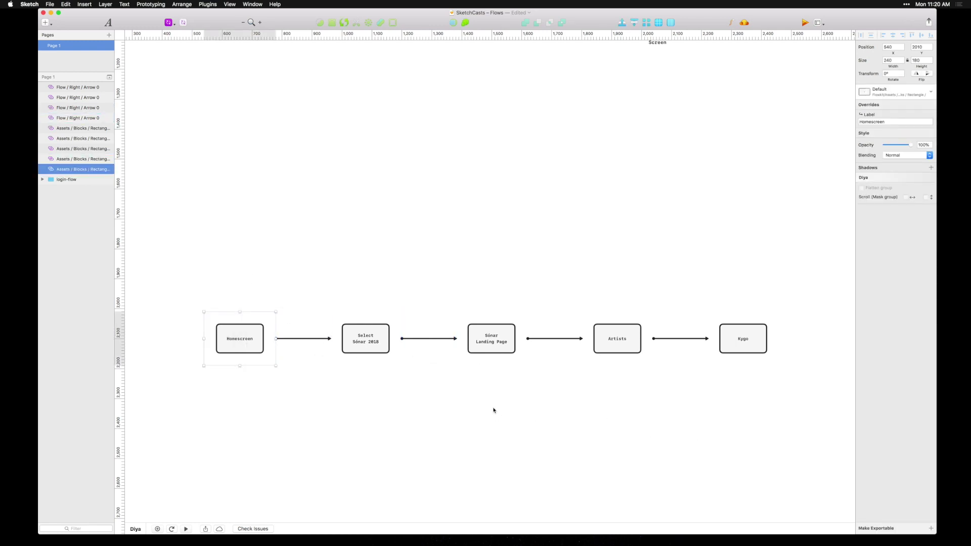
{"action": "left_click_drag", "start_coordinate": [484, 413], "coordinate": [505, 229]}
{"action": "left_click_drag", "start_coordinate": [628, 390], "coordinate": [627, 303]}
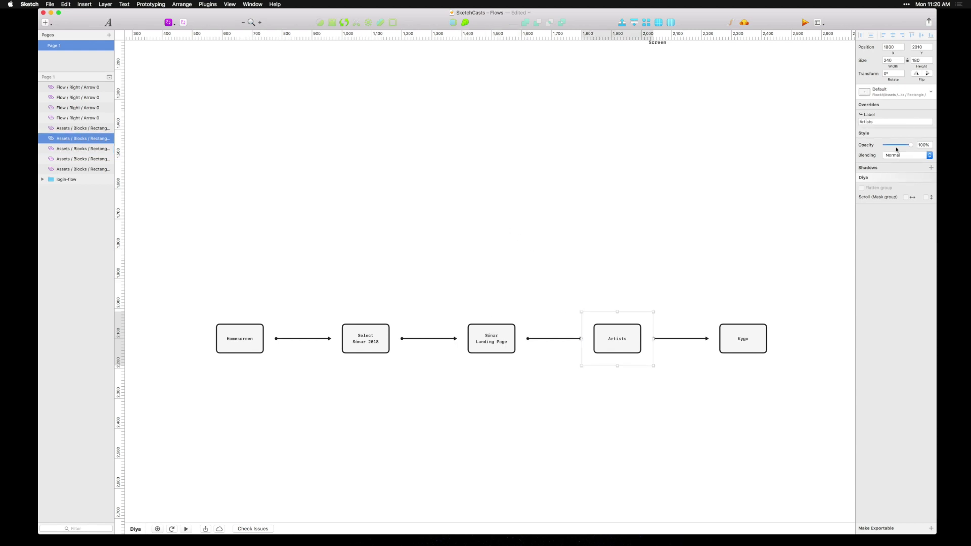
{"action": "left_click", "coordinate": [895, 122]}
{"action": "type", "text": "Kygo"}
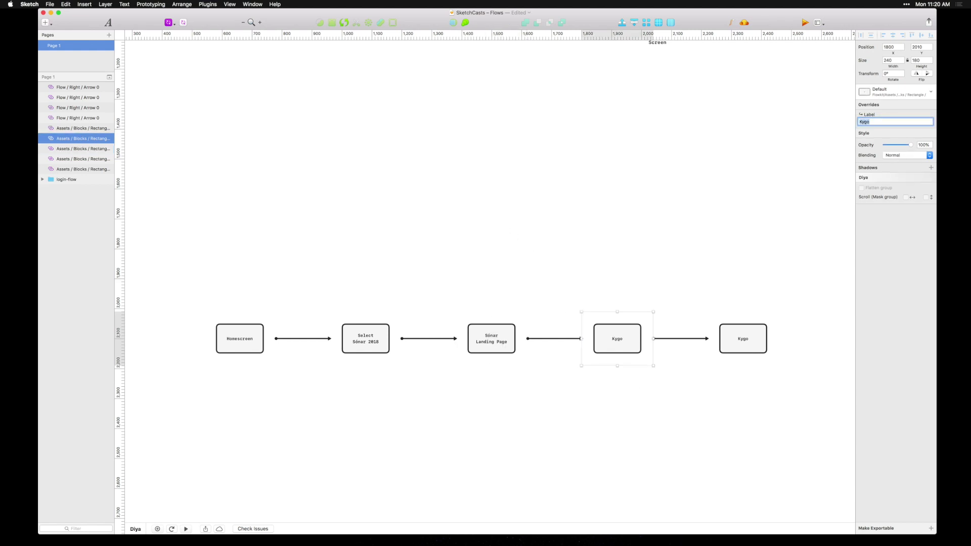
{"action": "left_click", "coordinate": [757, 355]}
{"action": "left_click", "coordinate": [889, 123]}
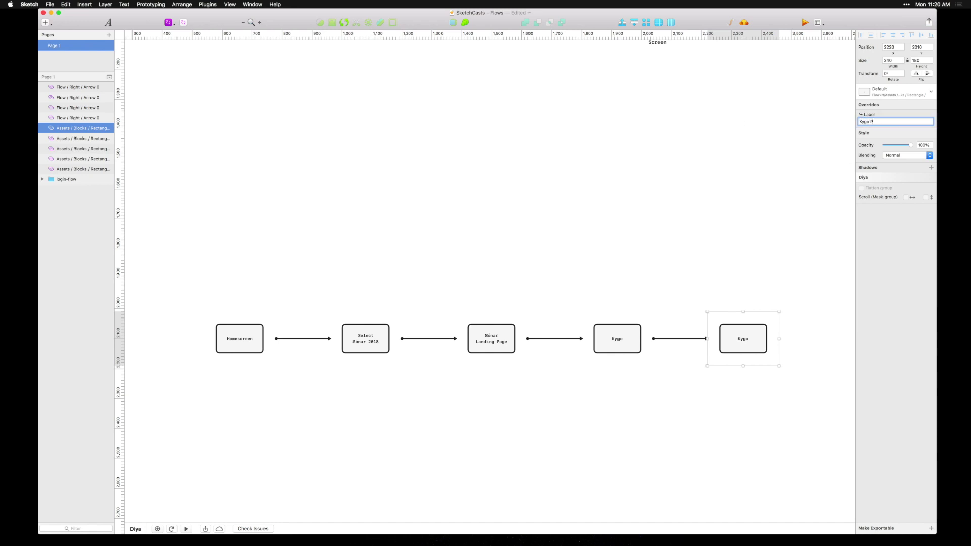
{"action": "type", "text": "Page"}
{"action": "key", "text": "Return"}
{"action": "left_click_drag", "start_coordinate": [726, 422], "coordinate": [738, 243]}
{"action": "left_click_drag", "start_coordinate": [488, 395], "coordinate": [505, 263]}
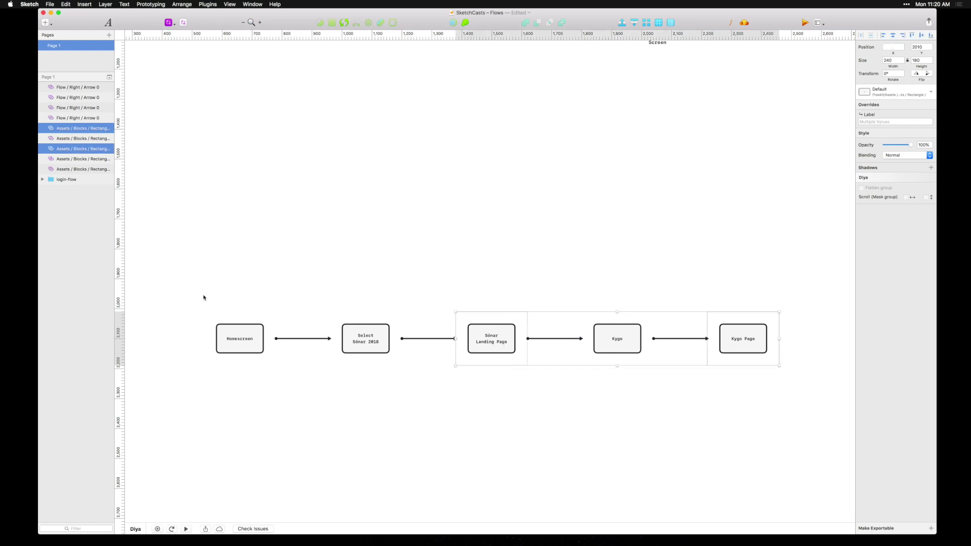
{"action": "left_click_drag", "start_coordinate": [203, 387], "coordinate": [210, 402]}
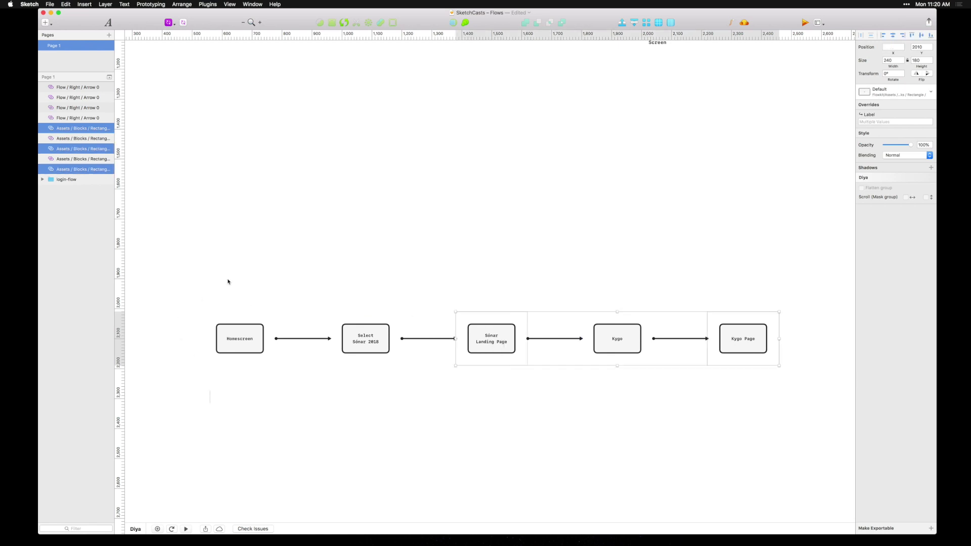
{"action": "left_click", "coordinate": [908, 94]}
{"action": "left_click", "coordinate": [901, 112]}
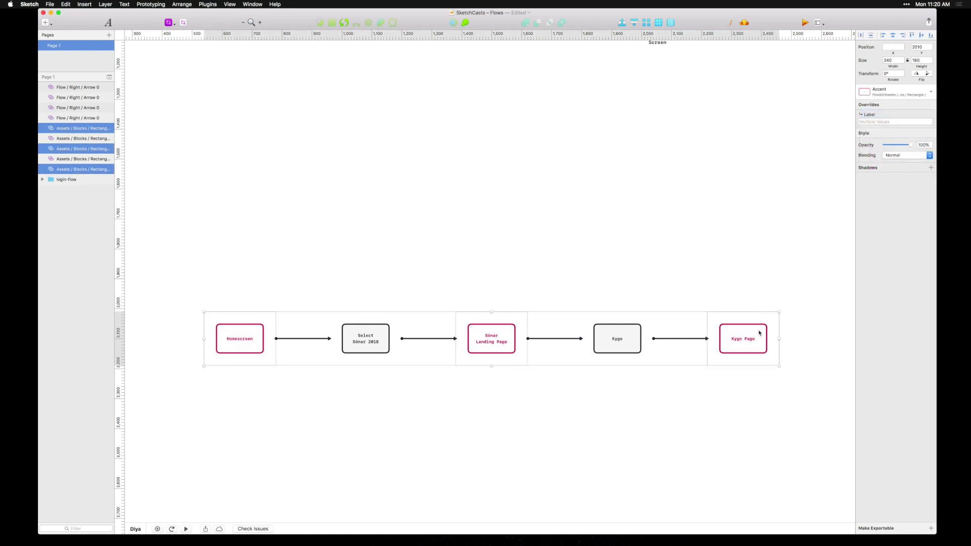
{"action": "left_click", "coordinate": [894, 92]}
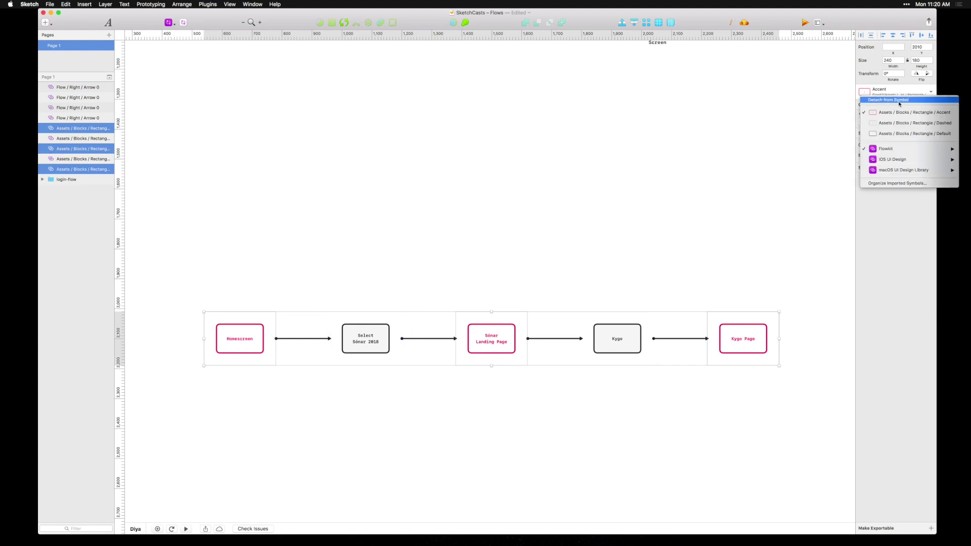
{"action": "left_click", "coordinate": [900, 124]}
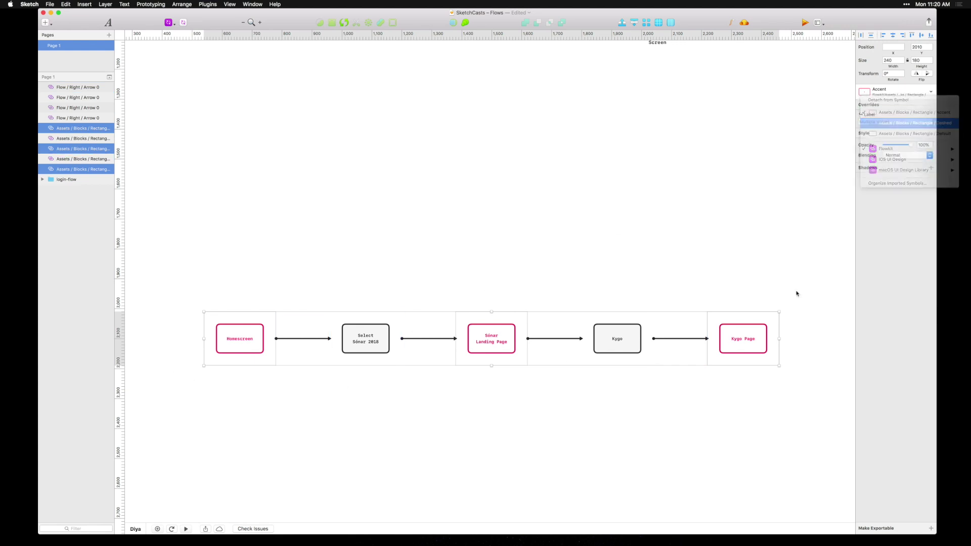
{"action": "left_click", "coordinate": [444, 450]}
{"action": "left_click_drag", "start_coordinate": [236, 416], "coordinate": [250, 254]}
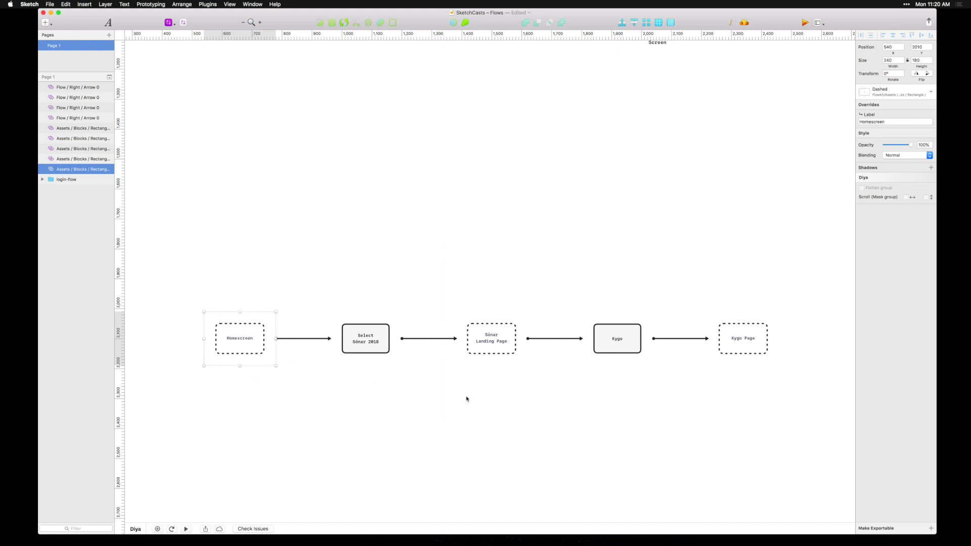
{"action": "left_click", "coordinate": [369, 347]}
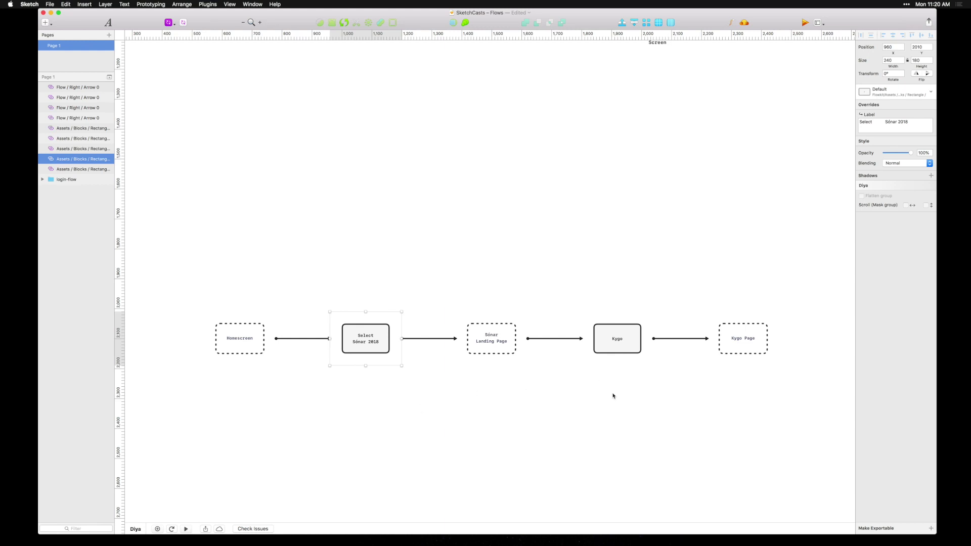
{"action": "left_click", "coordinate": [616, 349], "text": "shift"}
{"action": "left_click", "coordinate": [895, 91]}
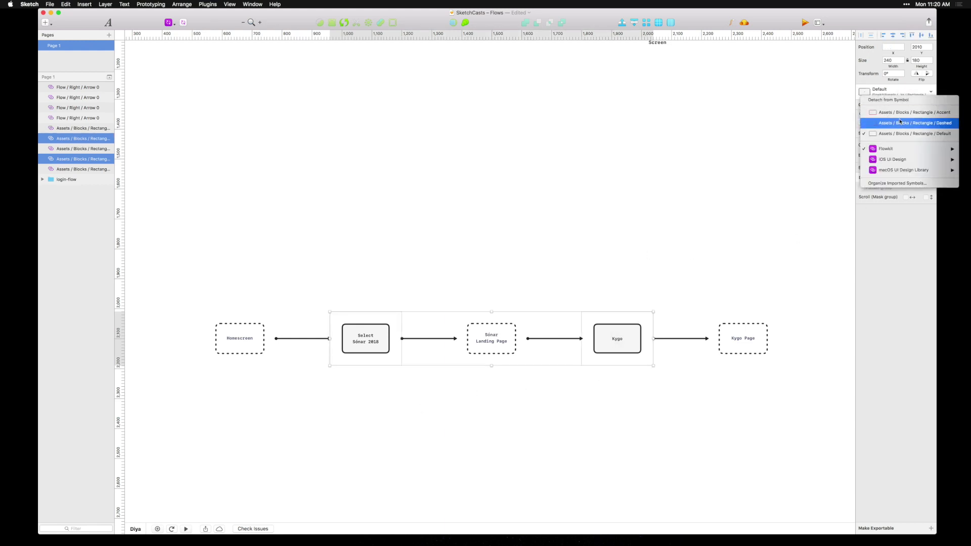
{"action": "left_click", "coordinate": [909, 112]}
{"action": "left_click", "coordinate": [352, 497]}
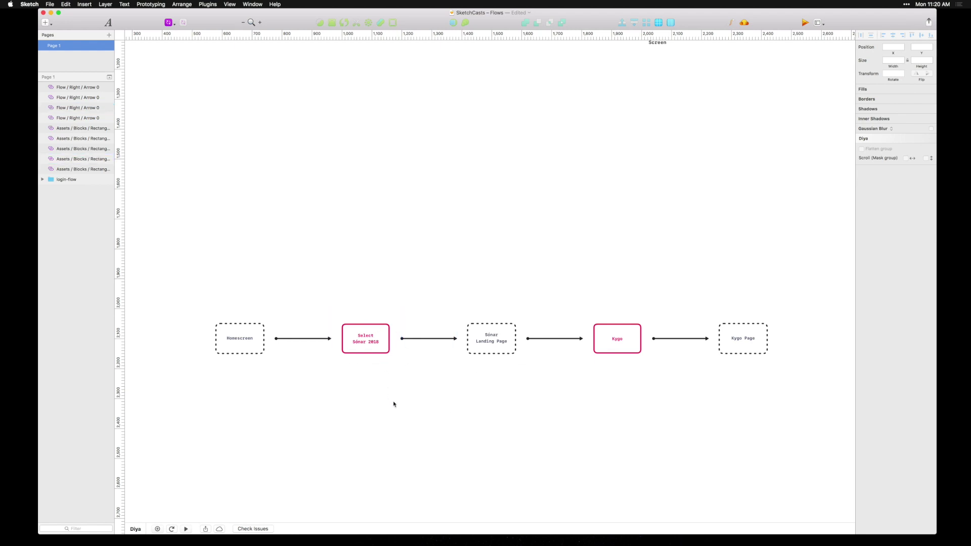
{"action": "key", "text": "super+z"}
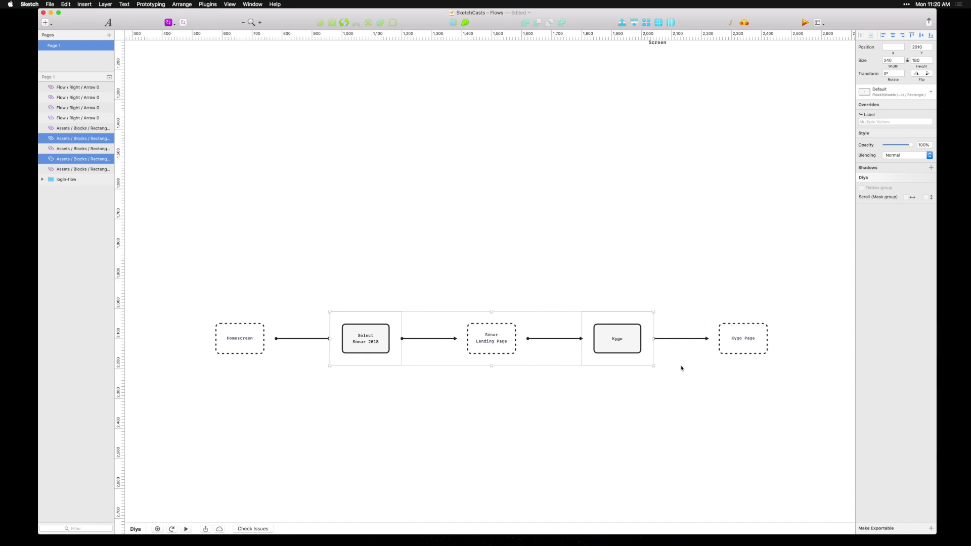
{"action": "left_click", "coordinate": [585, 427]}
Insert a FlowKit Flow > Up > Curve > Left > U-turn arrow above Kygo Page.
{"action": "scroll", "coordinate": [587, 405], "scroll_direction": "right", "scroll_amount": 5}
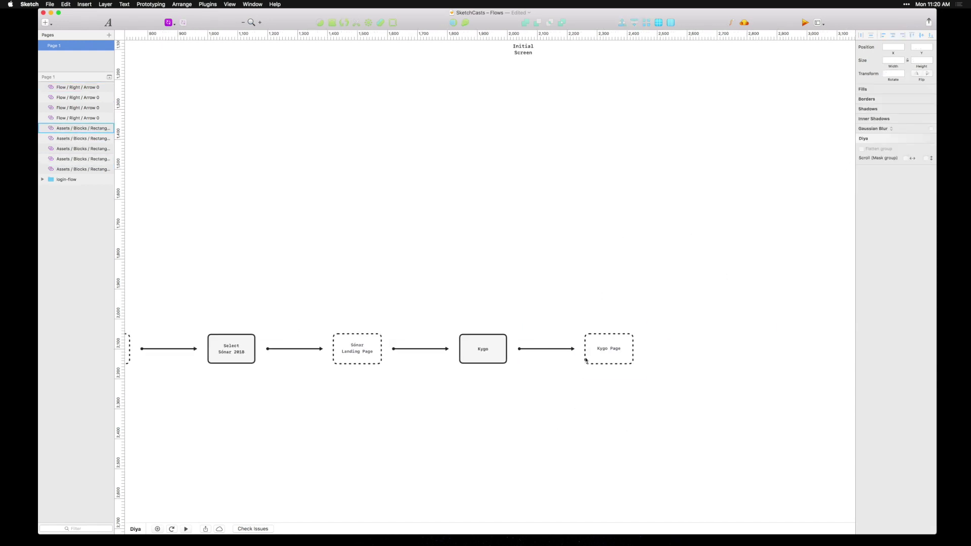
{"action": "scroll", "coordinate": [556, 405], "scroll_direction": "right", "scroll_amount": 2}
{"action": "left_click", "coordinate": [564, 341]}
{"action": "left_click", "coordinate": [169, 22]}
{"action": "mouse_move", "coordinate": [213, 34]}
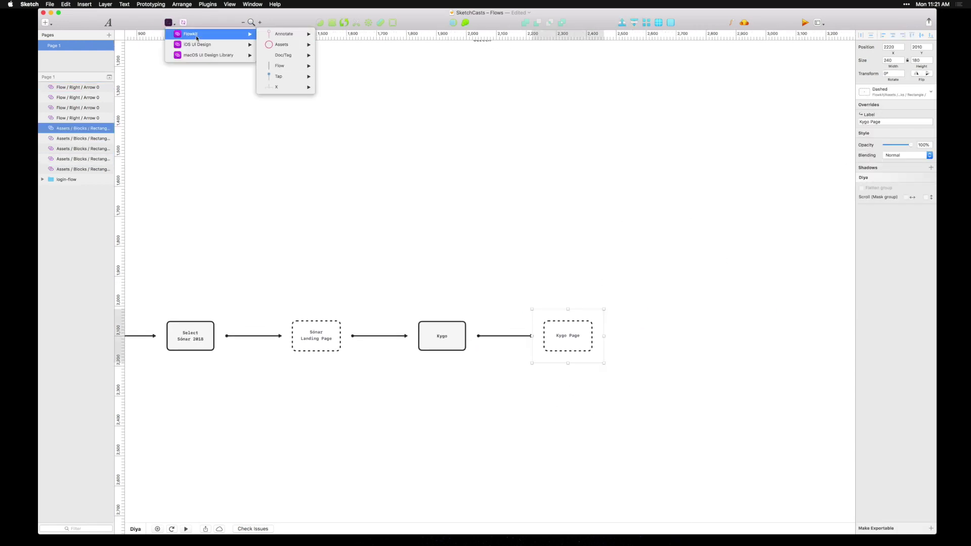
{"action": "mouse_move", "coordinate": [299, 72]}
{"action": "mouse_move", "coordinate": [349, 78]}
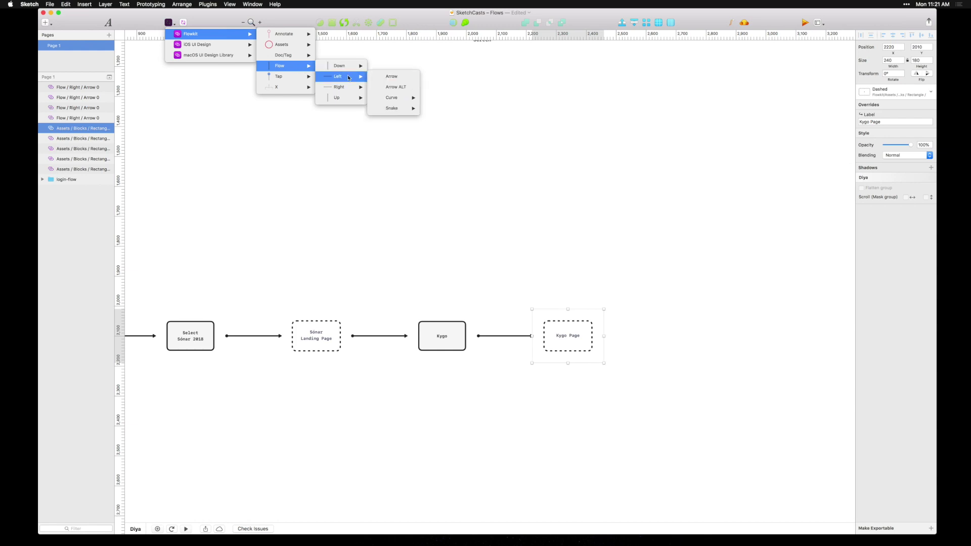
{"action": "mouse_move", "coordinate": [402, 99]}
{"action": "mouse_move", "coordinate": [452, 101]}
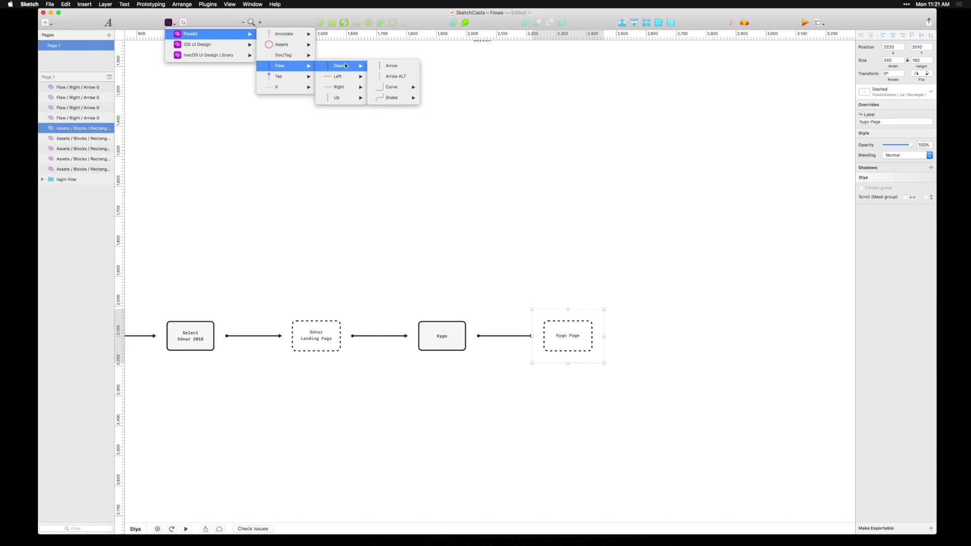
{"action": "mouse_move", "coordinate": [337, 97]}
{"action": "mouse_move", "coordinate": [394, 120]}
{"action": "mouse_move", "coordinate": [443, 121]}
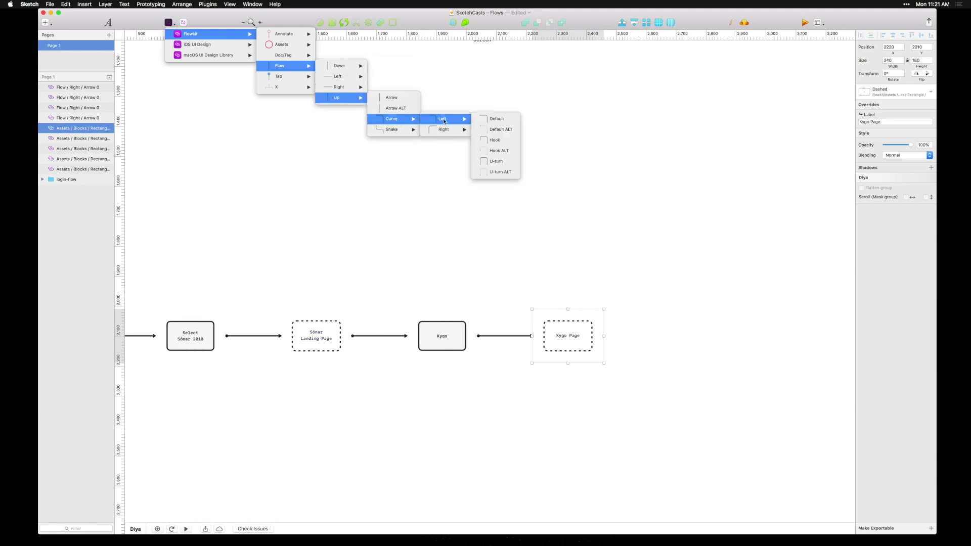
{"action": "left_click", "coordinate": [495, 161]}
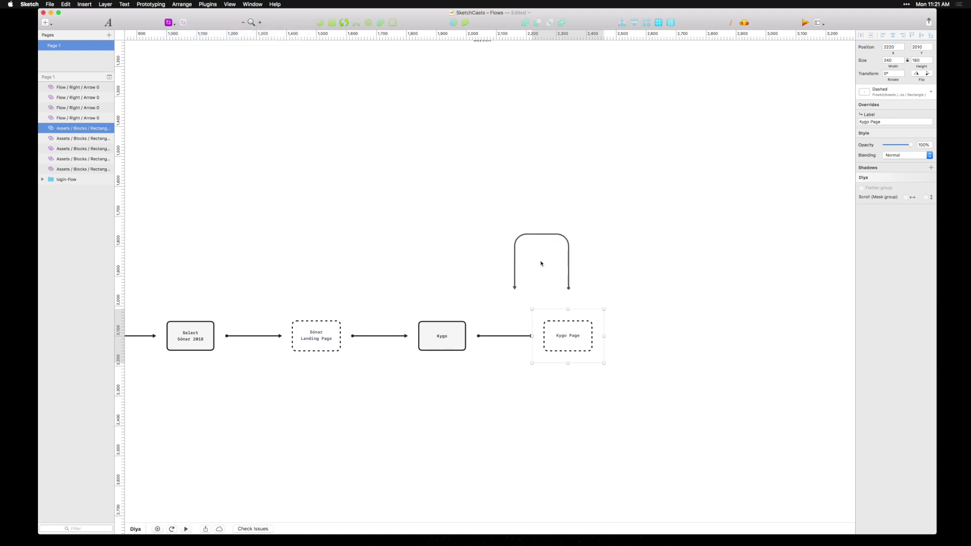
{"action": "left_click", "coordinate": [543, 277]}
Resize the U-turn arrow to span Kygo and Kygo Page at height 120.
{"action": "left_click_drag", "start_coordinate": [515, 274], "coordinate": [461, 274]}
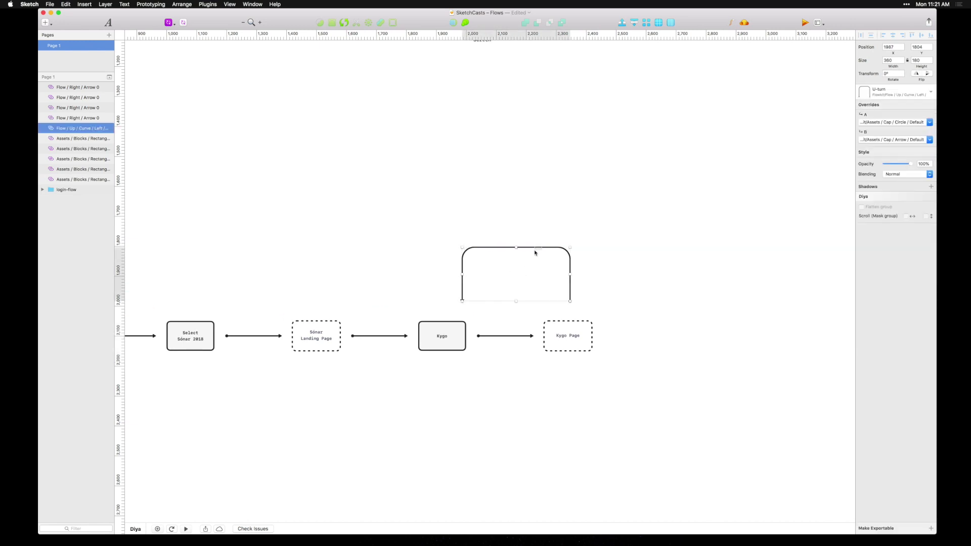
{"action": "left_click_drag", "start_coordinate": [568, 253], "coordinate": [564, 271]}
{"action": "left_click_drag", "start_coordinate": [507, 289], "coordinate": [507, 277]}
{"action": "left_click", "coordinate": [459, 283]}
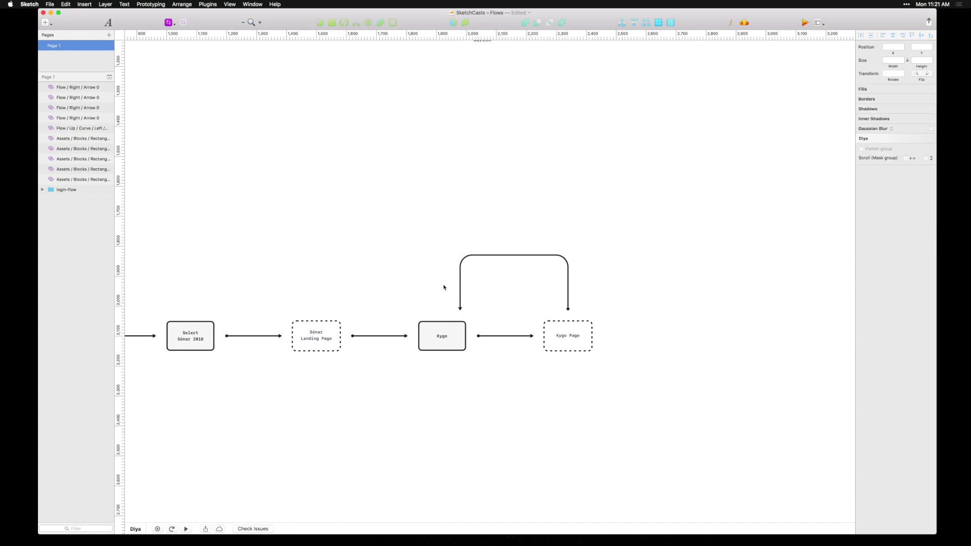
{"action": "left_click", "coordinate": [460, 282]}
{"action": "left_click_drag", "start_coordinate": [460, 282], "coordinate": [440, 282]}
{"action": "left_click_drag", "start_coordinate": [504, 257], "coordinate": [505, 273]}
{"action": "left_click", "coordinate": [534, 251]}
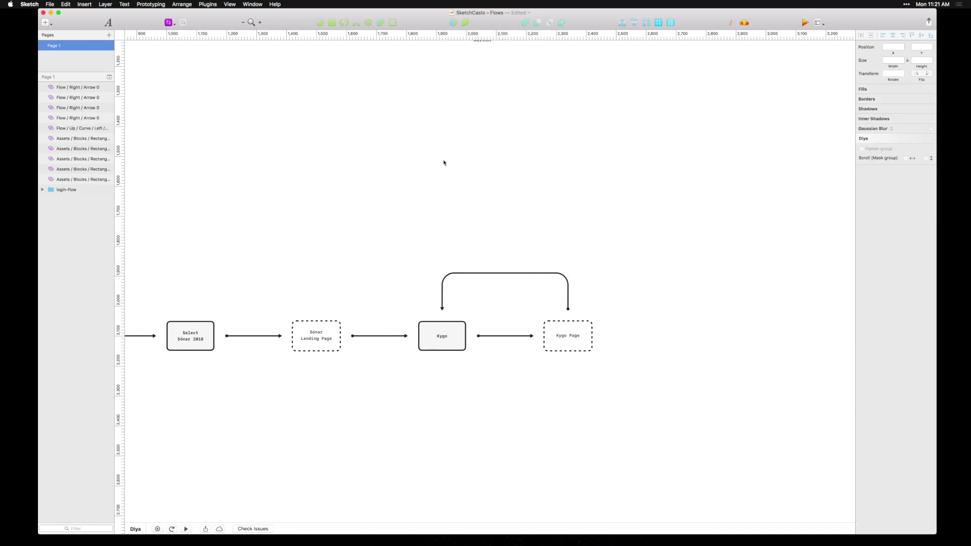
{"action": "left_click", "coordinate": [459, 274]}
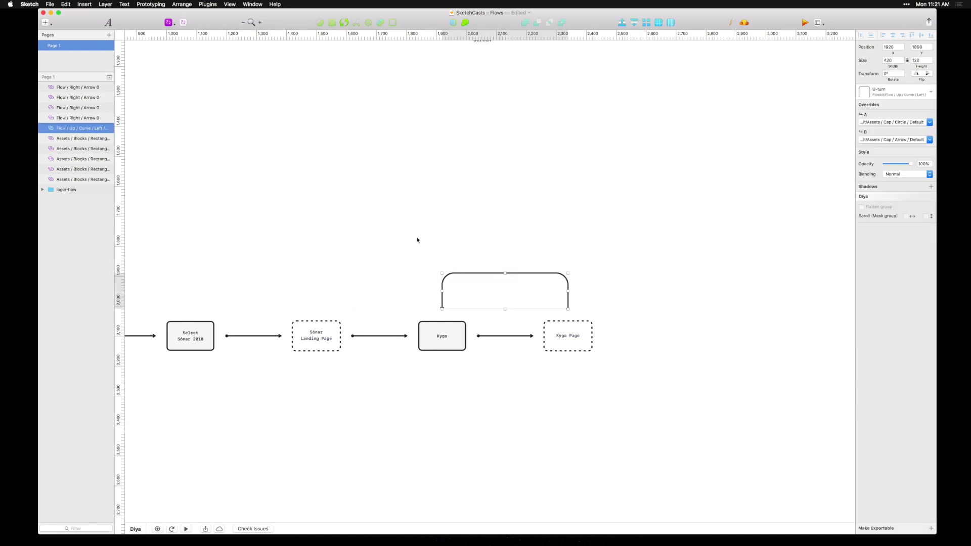
{"action": "left_click", "coordinate": [172, 24]}
Place a FlowKit ALT flow label on the Kygo U-turn arrow's peak and set it to Back.
{"action": "mouse_move", "coordinate": [294, 50]}
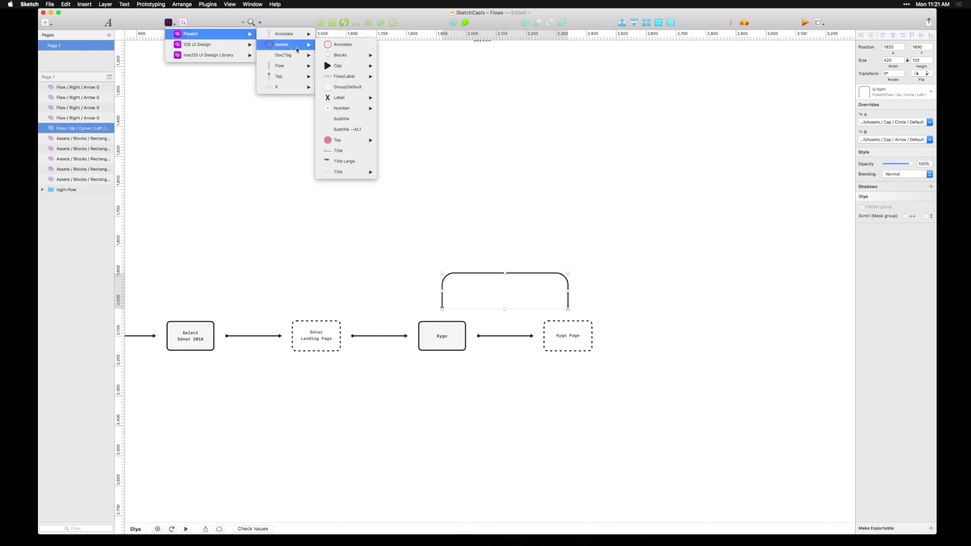
{"action": "mouse_move", "coordinate": [354, 76]}
{"action": "left_click", "coordinate": [399, 76]}
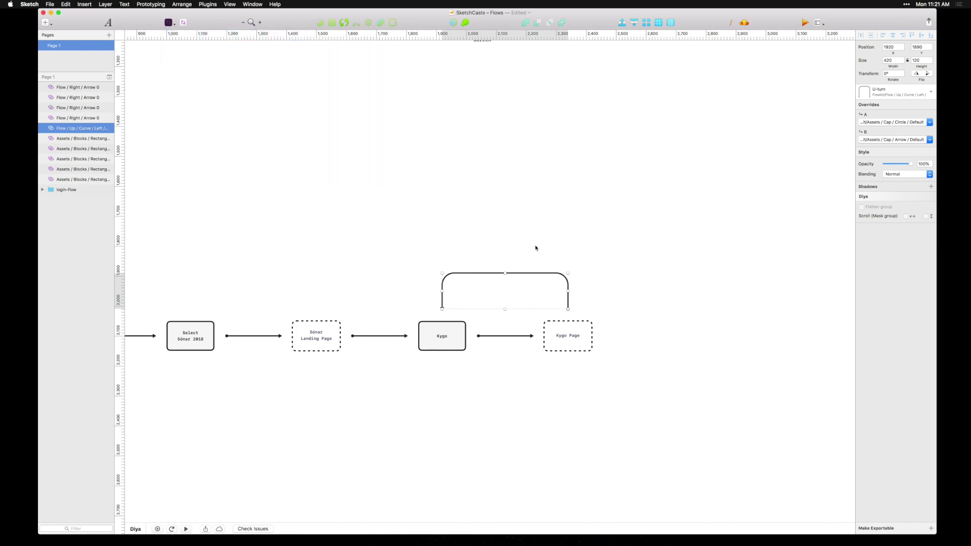
{"action": "left_click", "coordinate": [504, 258]}
{"action": "left_click_drag", "start_coordinate": [510, 273], "coordinate": [515, 276]}
{"action": "left_click", "coordinate": [875, 124]}
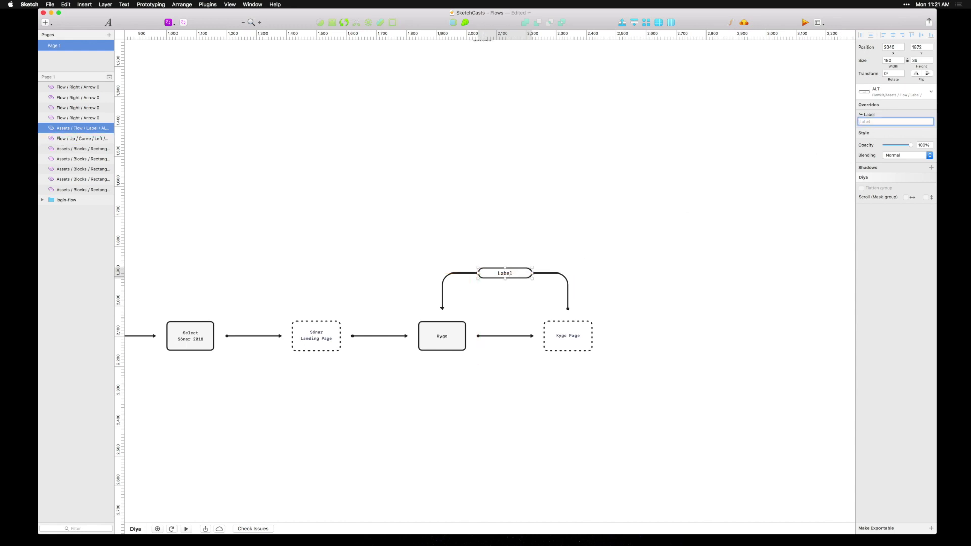
{"action": "key", "text": "Return"}
{"action": "left_click", "coordinate": [567, 180]}
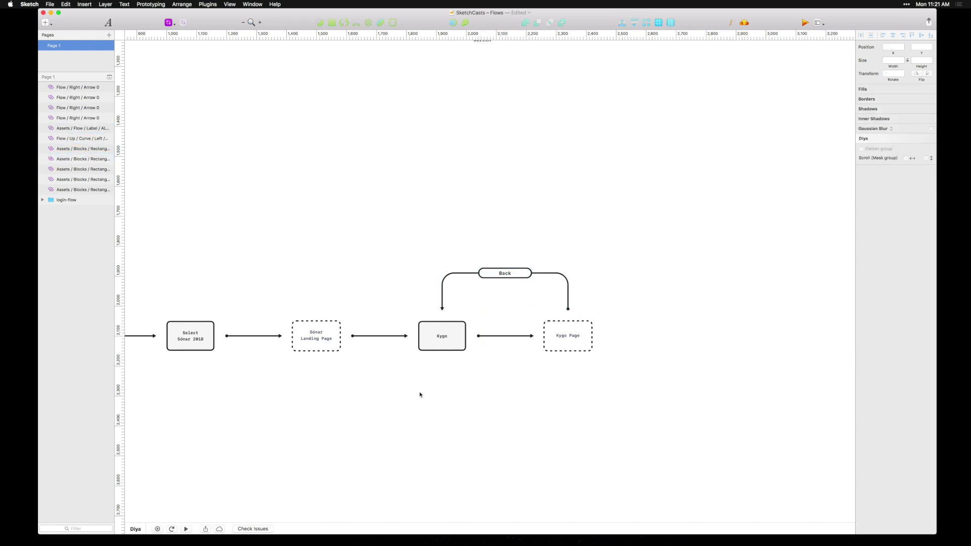
Duplicate the Back-labelled U-turn arrow over Select Sónar 2018.
{"action": "scroll", "coordinate": [408, 417], "scroll_direction": "left", "scroll_amount": 5}
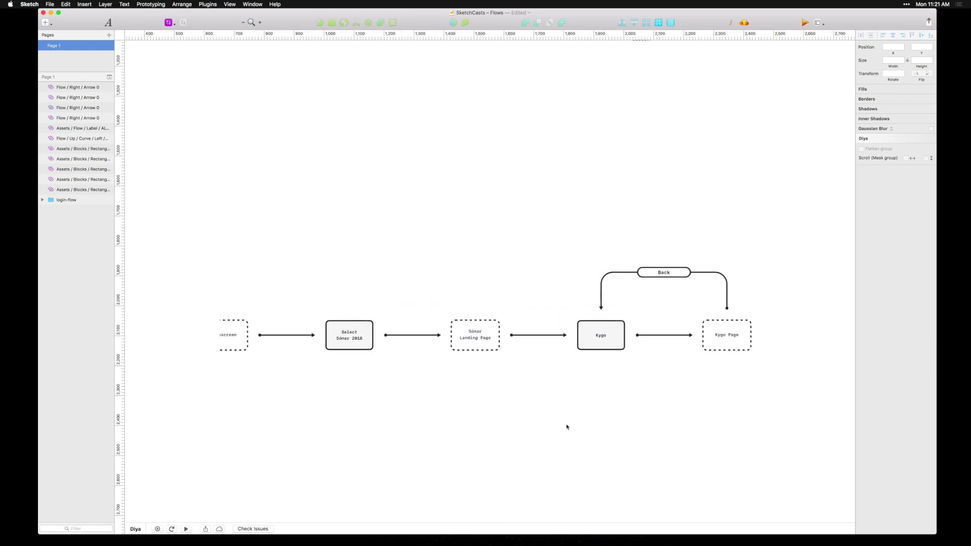
{"action": "left_click_drag", "start_coordinate": [558, 222], "coordinate": [720, 303]}
{"action": "left_click_drag", "start_coordinate": [644, 275], "coordinate": [391, 270]}
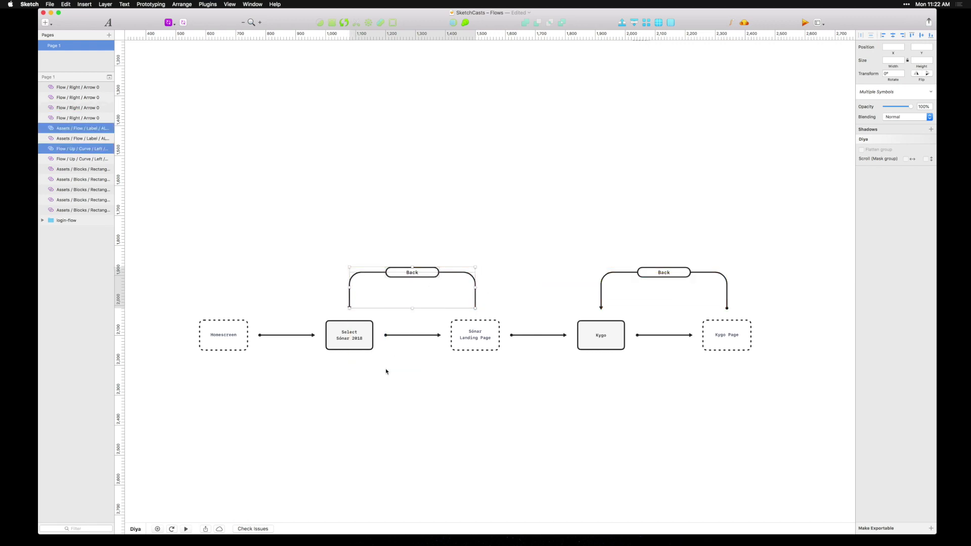
{"action": "left_click", "coordinate": [370, 464]}
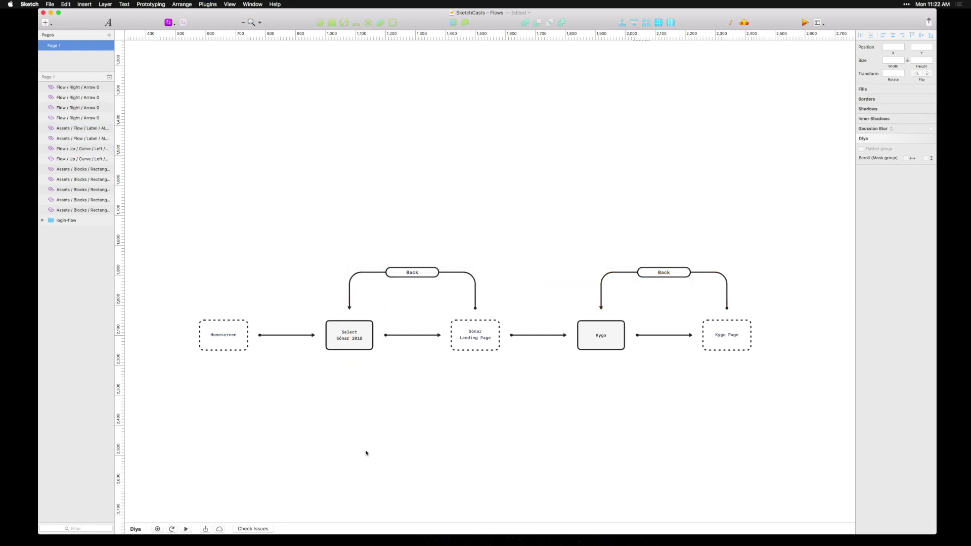
Stretch the copy's left end to Homescreen, recentre its Back label, and move the Kygo arrow below the row.
{"action": "left_click", "coordinate": [351, 295]}
{"action": "left_click_drag", "start_coordinate": [349, 292], "coordinate": [223, 288]}
{"action": "left_click", "coordinate": [409, 273]}
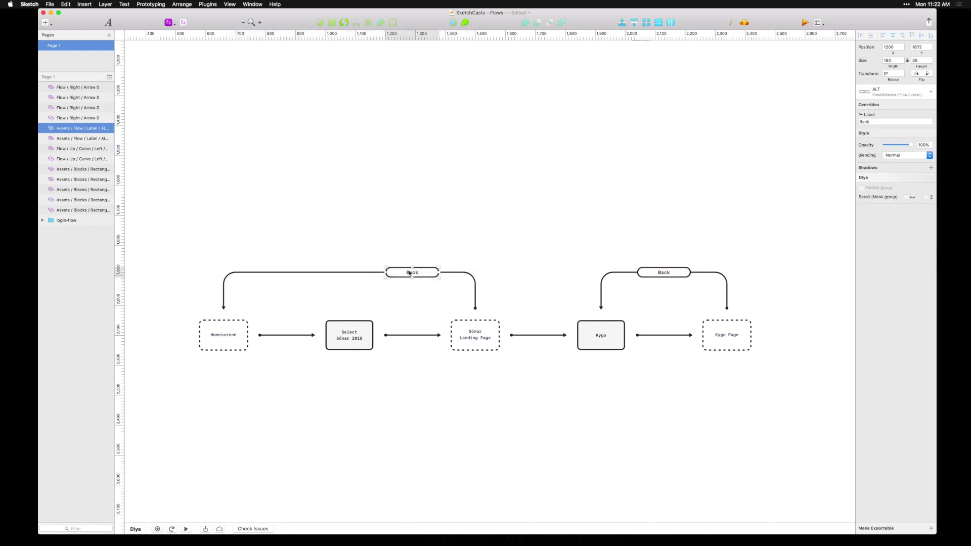
{"action": "left_click_drag", "start_coordinate": [409, 273], "coordinate": [347, 273]}
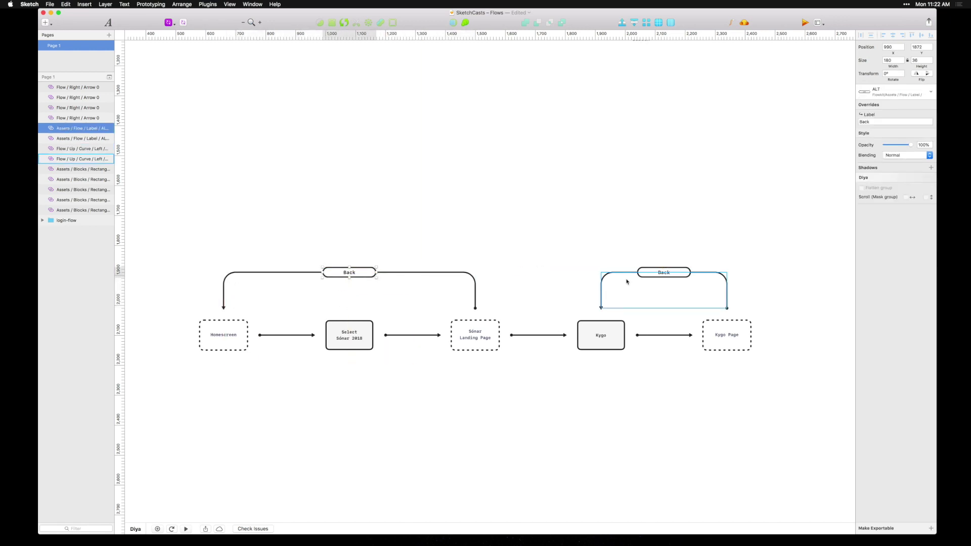
{"action": "left_click_drag", "start_coordinate": [607, 278], "coordinate": [607, 378]}
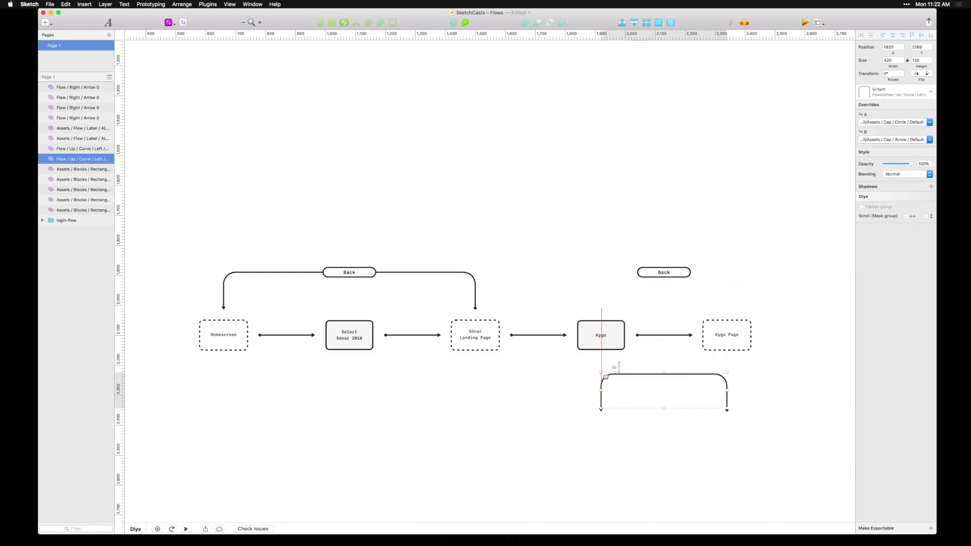
Swap the lower arrow to a Down > Curve > Left U-turn under the blocks and attach the Back label.
{"action": "left_click", "coordinate": [905, 91]}
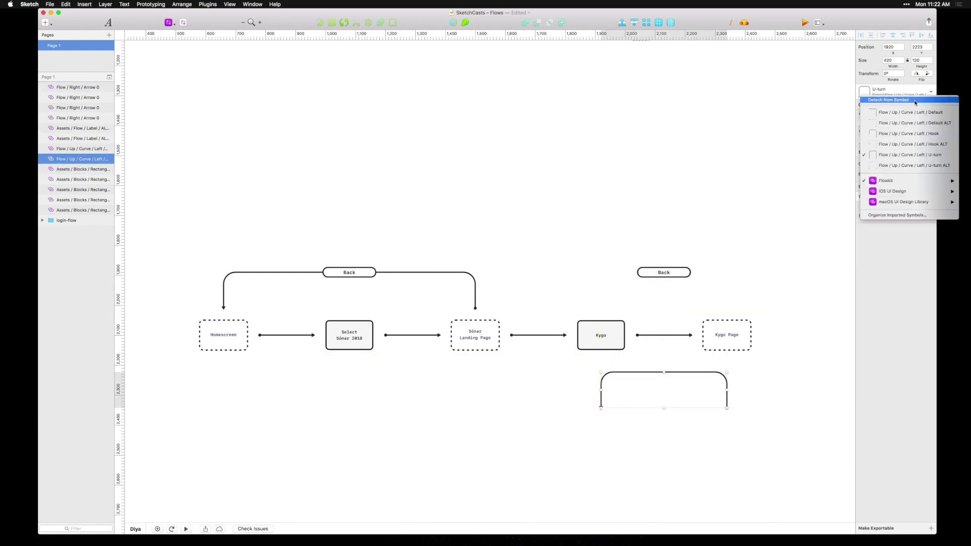
{"action": "mouse_move", "coordinate": [911, 181]}
{"action": "mouse_move", "coordinate": [832, 212]}
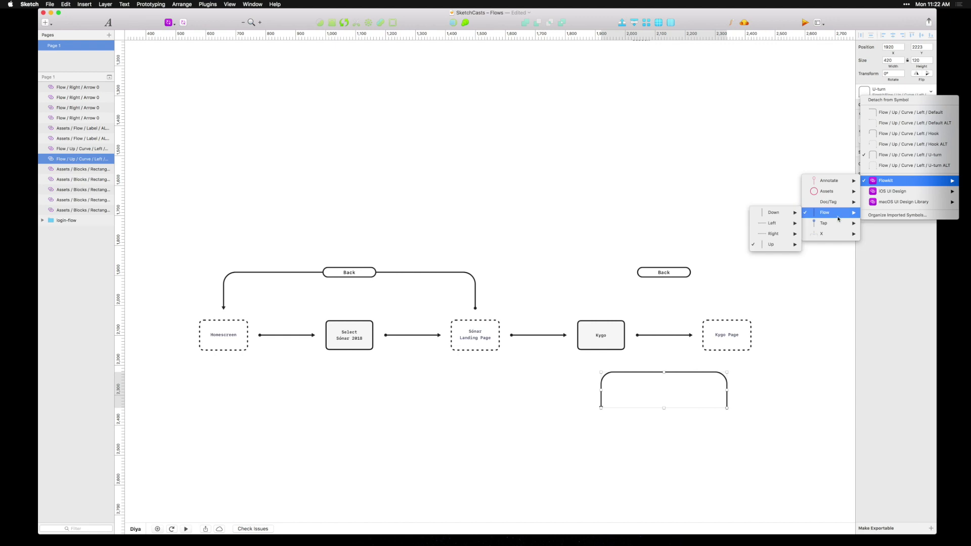
{"action": "mouse_move", "coordinate": [783, 215]}
{"action": "mouse_move", "coordinate": [728, 234]}
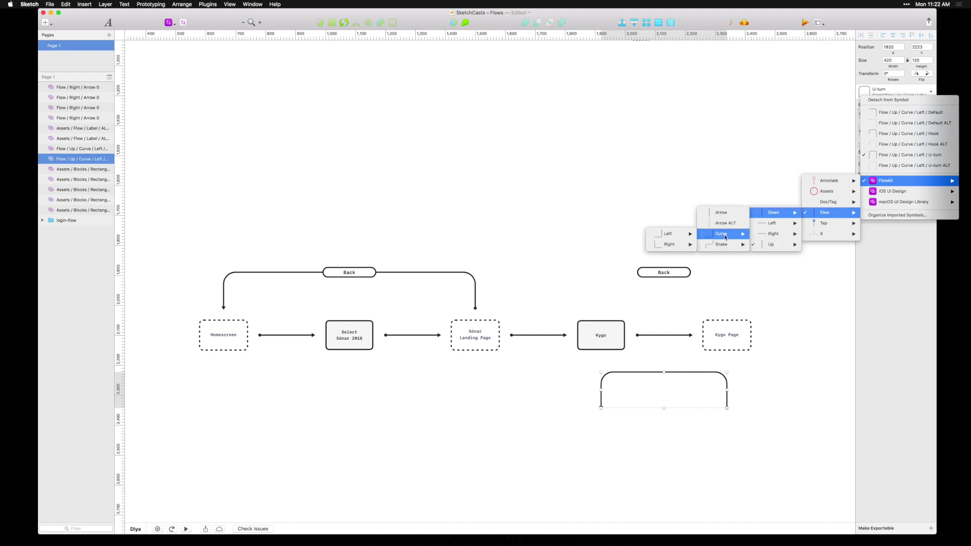
{"action": "mouse_move", "coordinate": [677, 238]}
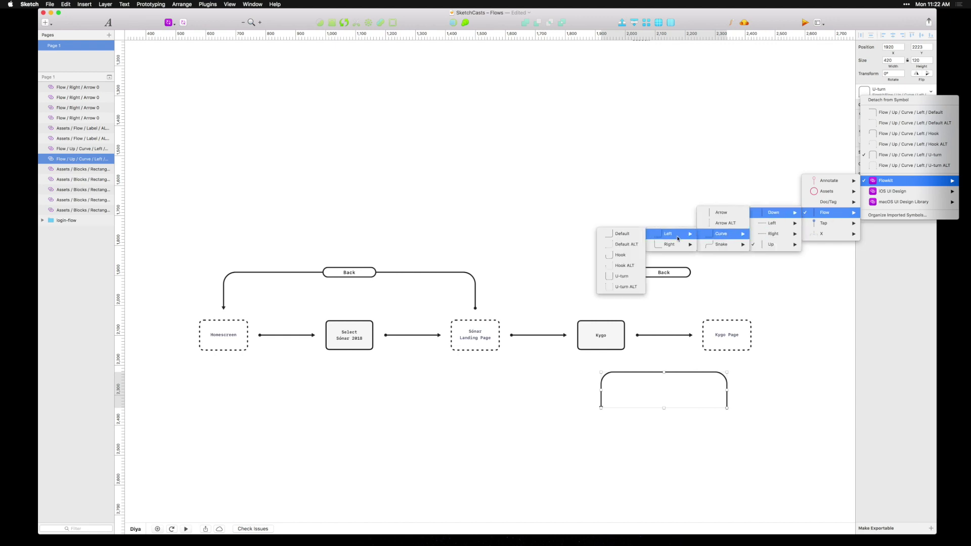
{"action": "left_click", "coordinate": [621, 276]}
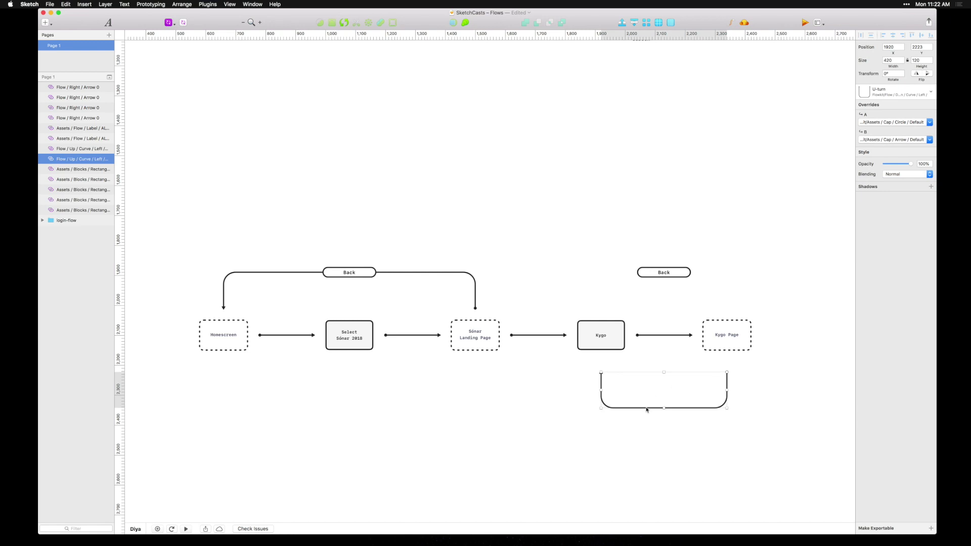
{"action": "left_click_drag", "start_coordinate": [647, 410], "coordinate": [475, 380]}
{"action": "left_click_drag", "start_coordinate": [658, 279], "coordinate": [602, 400]}
{"action": "left_click", "coordinate": [585, 477]}
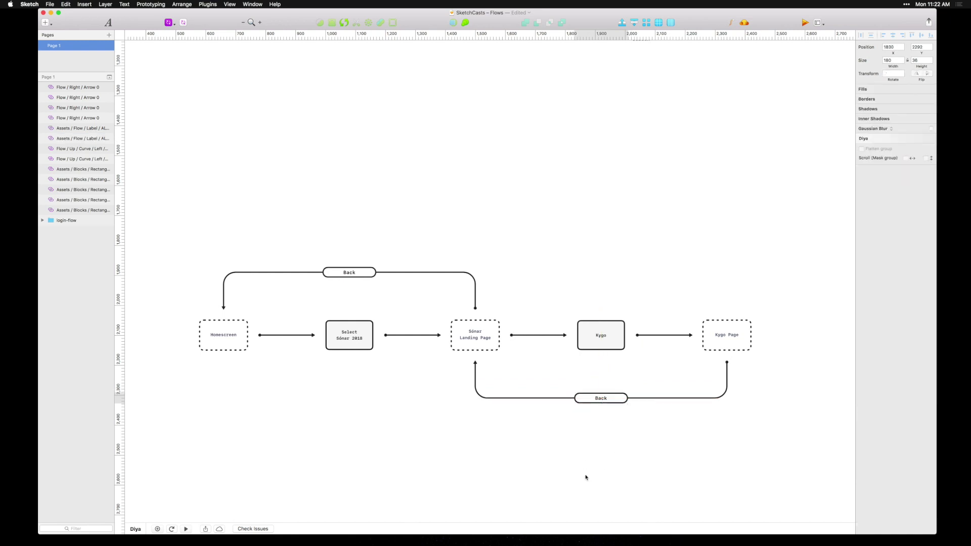
Duplicate the top Back U-turn arrow and move the copy beneath Homescreen.
{"action": "scroll", "coordinate": [696, 464], "scroll_direction": "right", "scroll_amount": 5}
{"action": "scroll", "coordinate": [696, 464], "scroll_direction": "up", "scroll_amount": 1}
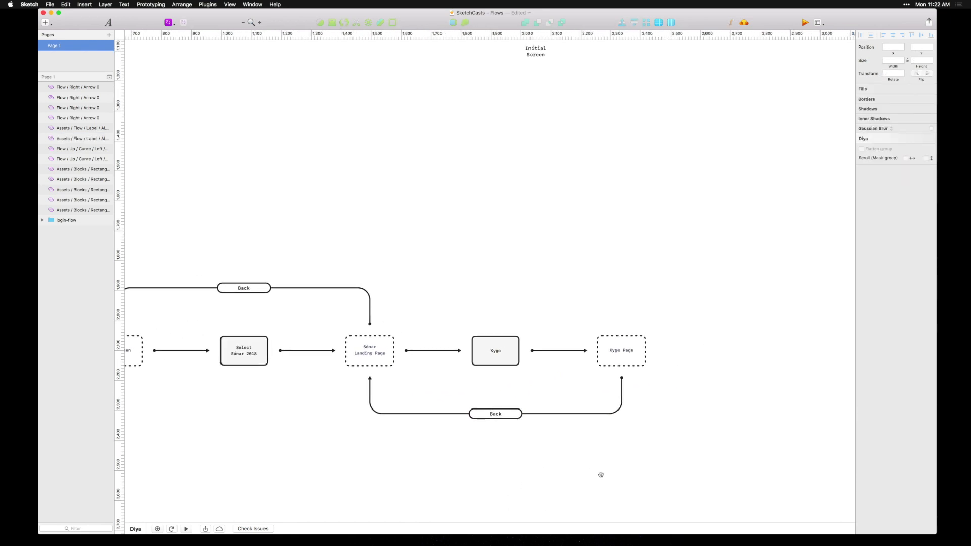
{"action": "left_click", "coordinate": [363, 299]}
{"action": "left_click_drag", "start_coordinate": [357, 294], "coordinate": [268, 427]}
{"action": "scroll", "coordinate": [343, 397], "scroll_direction": "left", "scroll_amount": 10}
{"action": "scroll", "coordinate": [343, 397], "scroll_direction": "up", "scroll_amount": 1}
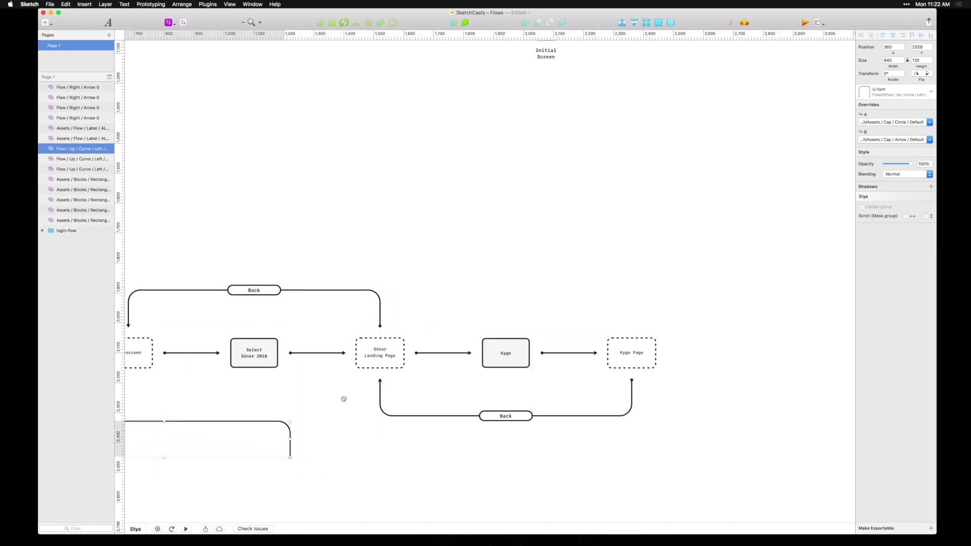
{"action": "left_click_drag", "start_coordinate": [442, 436], "coordinate": [470, 400]}
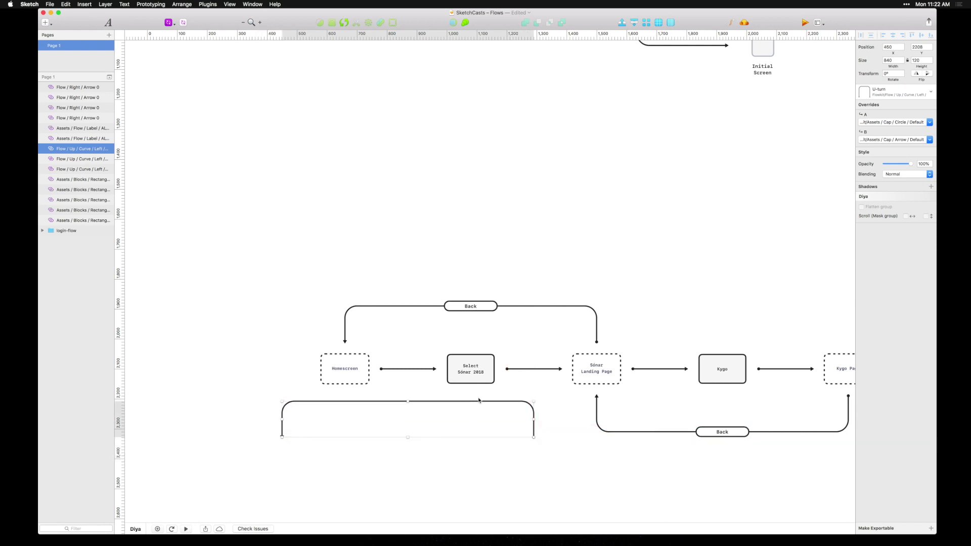
Resize the copy to 400 wide between Homescreen and Select Sónar 2018, and swap it to dashed Hook ALT.
{"action": "left_click", "coordinate": [604, 433]}
{"action": "right_click", "coordinate": [603, 435]}
{"action": "left_click_drag", "start_coordinate": [605, 432], "coordinate": [345, 412]}
{"action": "left_click", "coordinate": [899, 93]}
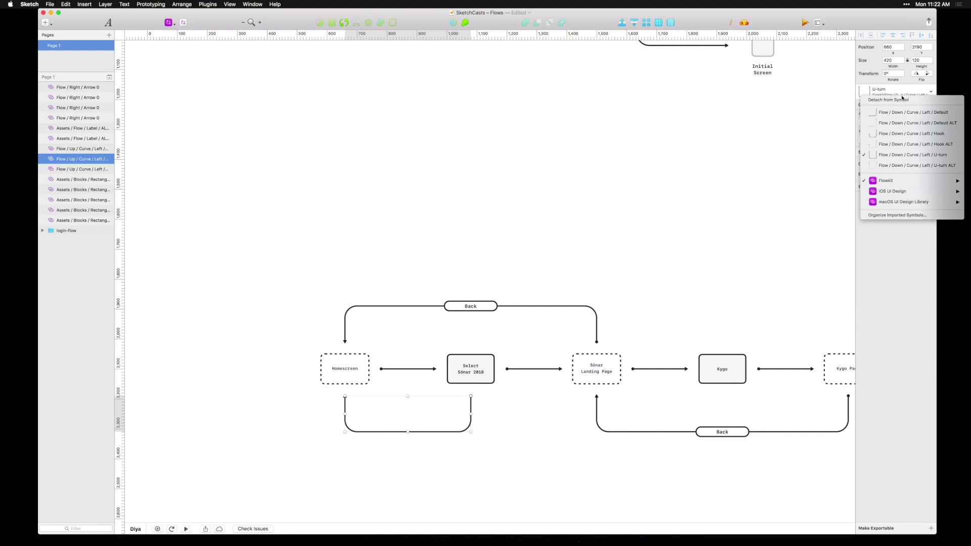
{"action": "left_click", "coordinate": [900, 147]}
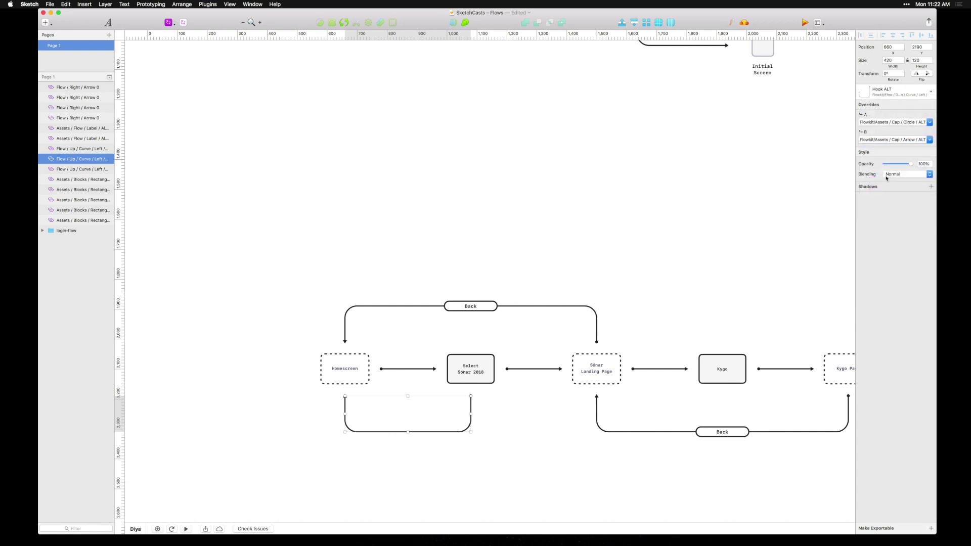
Undo the Hook ALT swap and change the arrow to the dashed U-turn ALT variant.
{"action": "key", "text": "super+z"}
{"action": "left_click", "coordinate": [900, 93]}
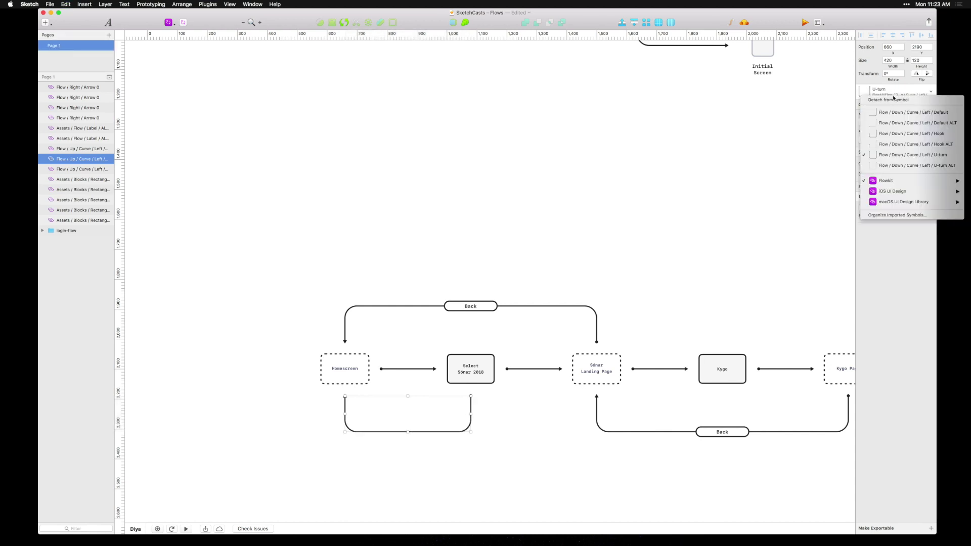
{"action": "left_click", "coordinate": [889, 165]}
{"action": "left_click", "coordinate": [370, 477]}
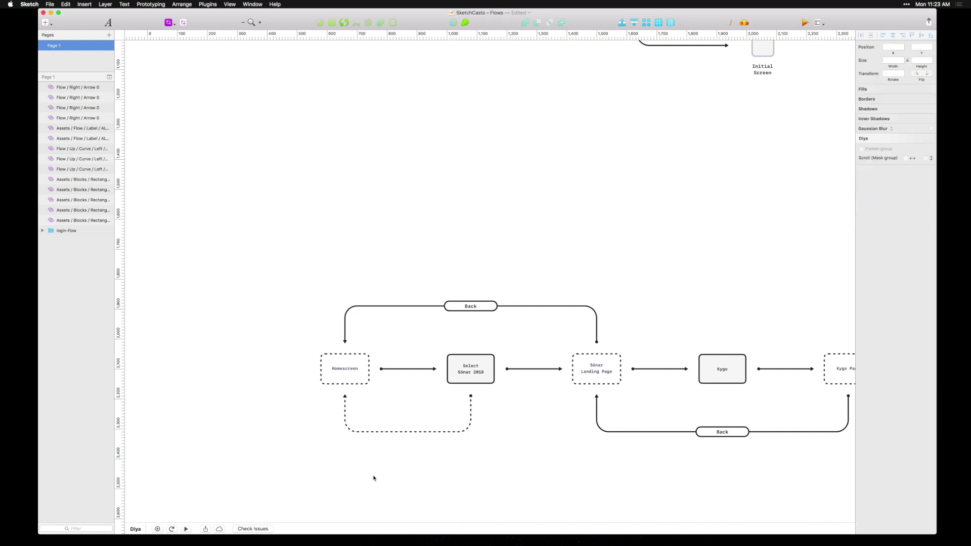
Swap the dashed arrow to the Flowkit Flow > Down > Curve > Right U-turn ALT variant.
{"action": "left_click", "coordinate": [408, 431]}
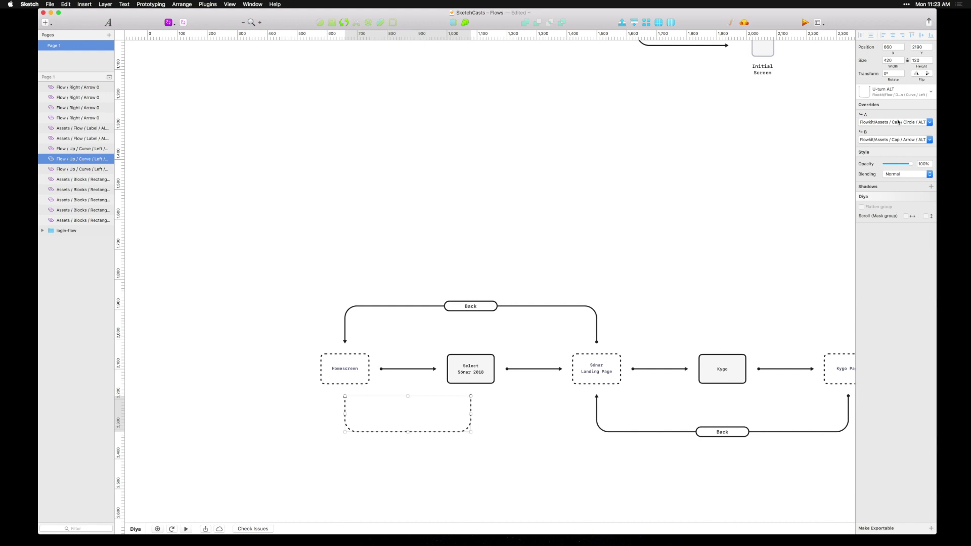
{"action": "left_click", "coordinate": [897, 93]}
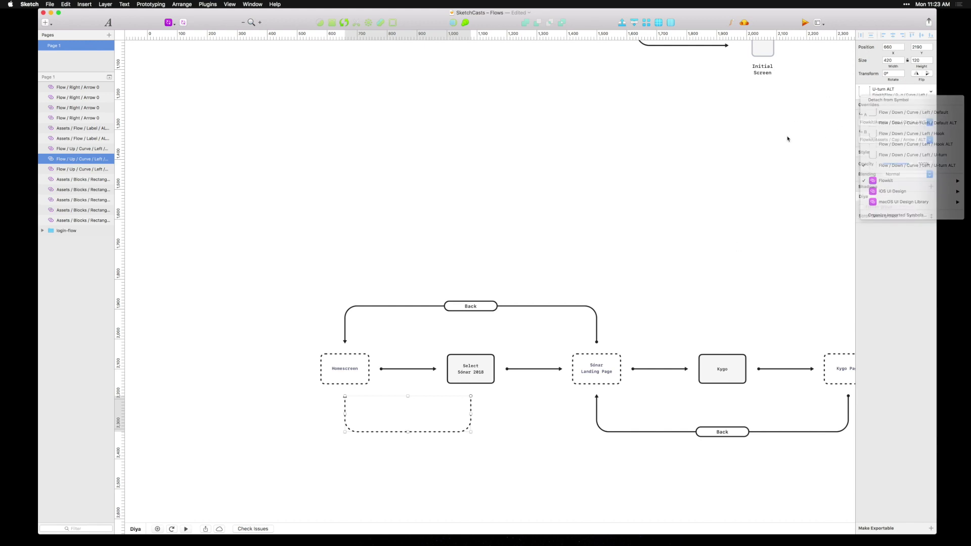
{"action": "left_click", "coordinate": [897, 93]}
{"action": "mouse_move", "coordinate": [890, 184]}
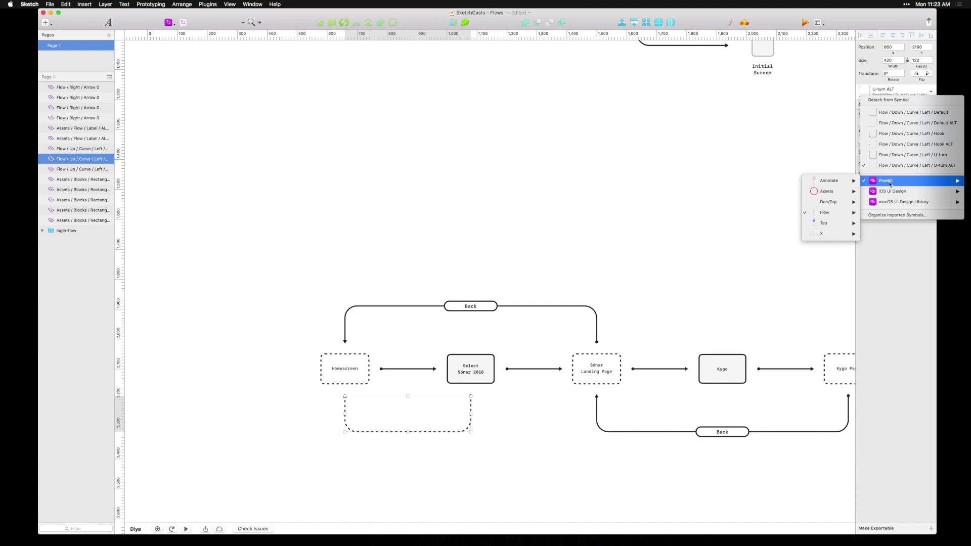
{"action": "mouse_move", "coordinate": [829, 213]}
{"action": "mouse_move", "coordinate": [773, 212]}
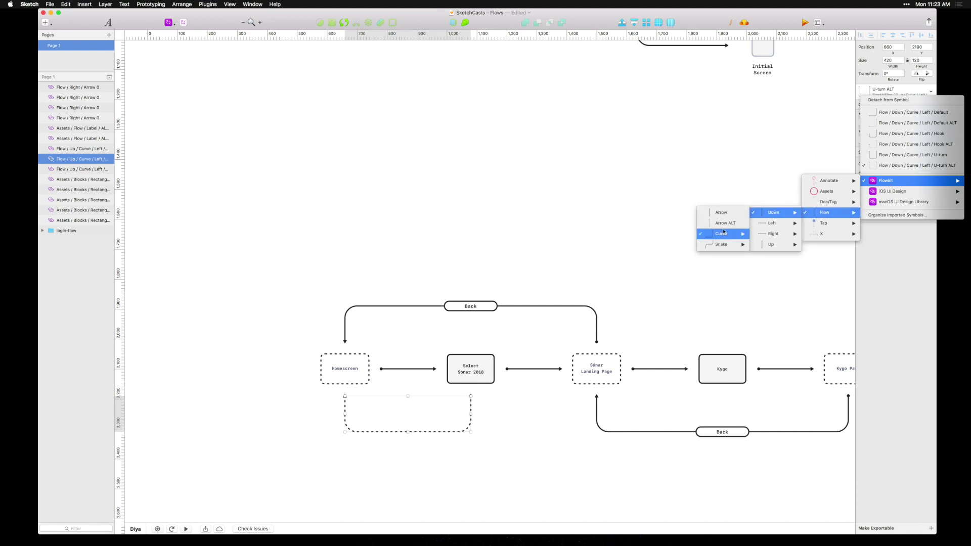
{"action": "mouse_move", "coordinate": [722, 234]}
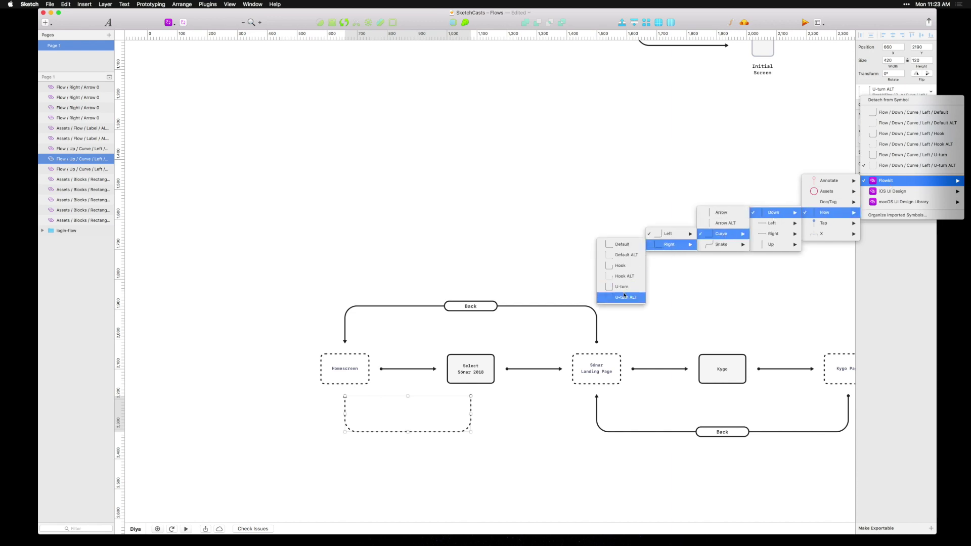
{"action": "left_click", "coordinate": [622, 298]}
{"action": "left_click", "coordinate": [434, 476]}
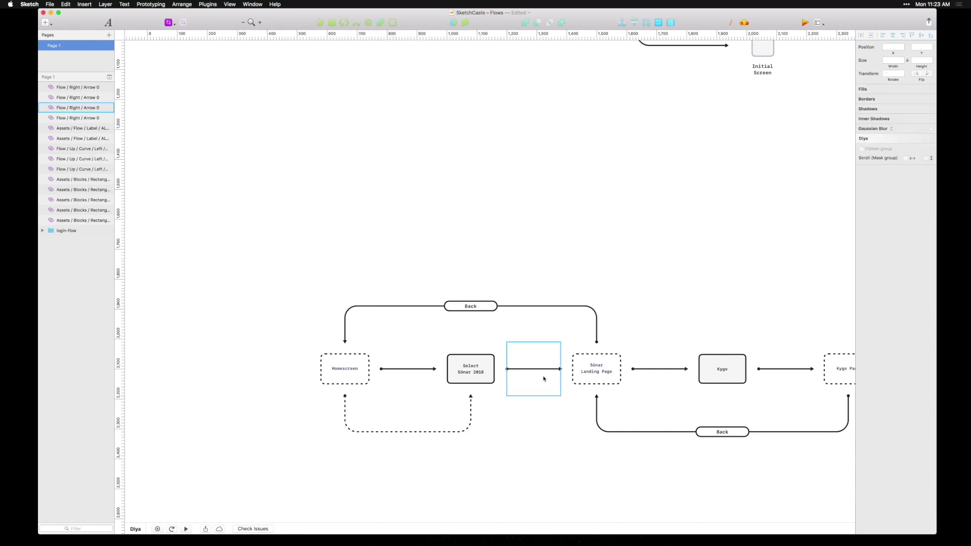
{"action": "left_click_drag", "start_coordinate": [312, 470], "coordinate": [545, 407]}
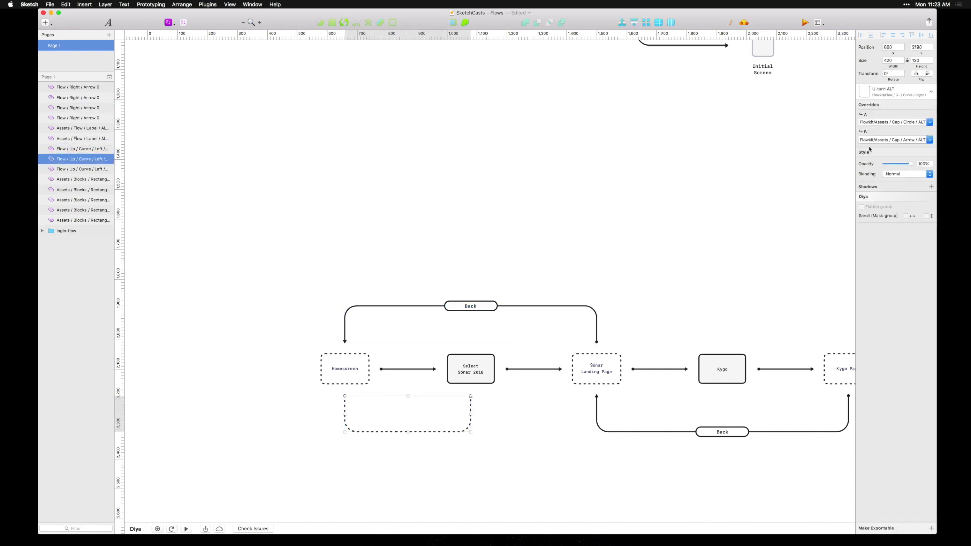
{"action": "left_click", "coordinate": [890, 123]}
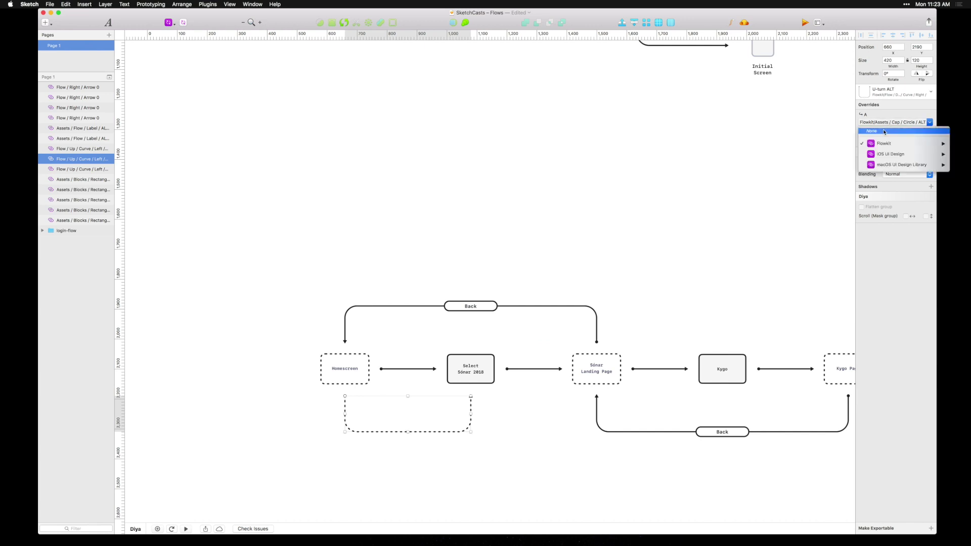
{"action": "left_click", "coordinate": [880, 131]}
{"action": "left_click", "coordinate": [481, 460]}
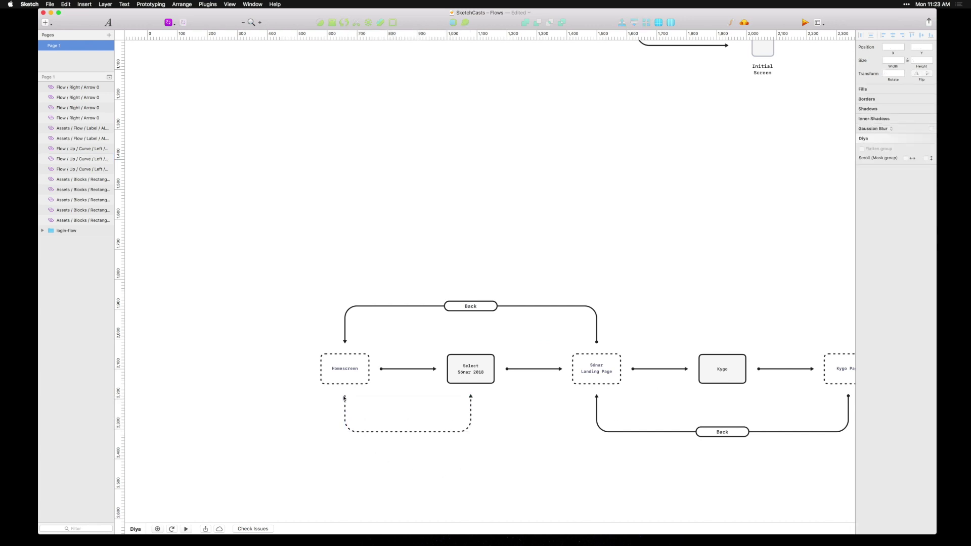
{"action": "key", "text": "super+z"}
{"action": "left_click", "coordinate": [475, 307]}
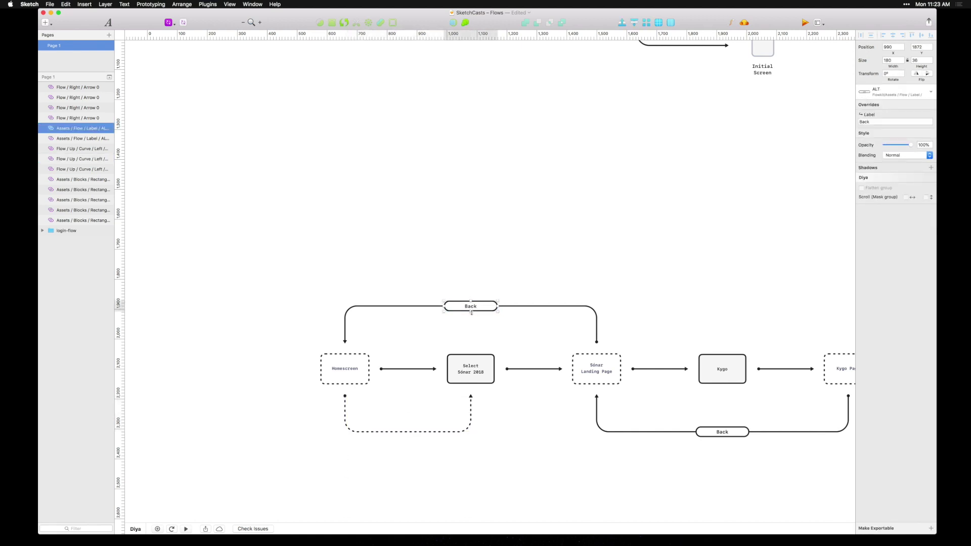
{"action": "left_click_drag", "start_coordinate": [471, 313], "coordinate": [480, 351]}
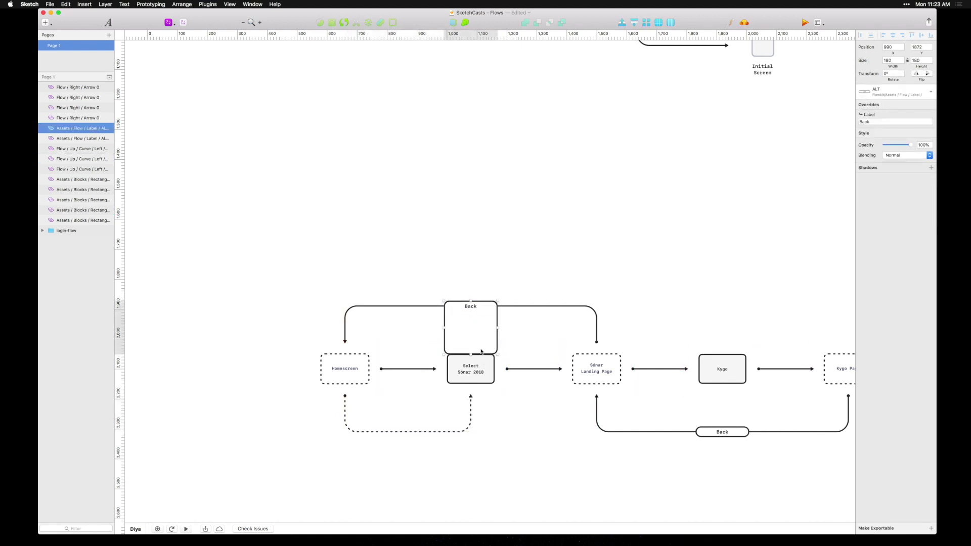
{"action": "key", "text": "super+z"}
{"action": "left_click", "coordinate": [589, 335]}
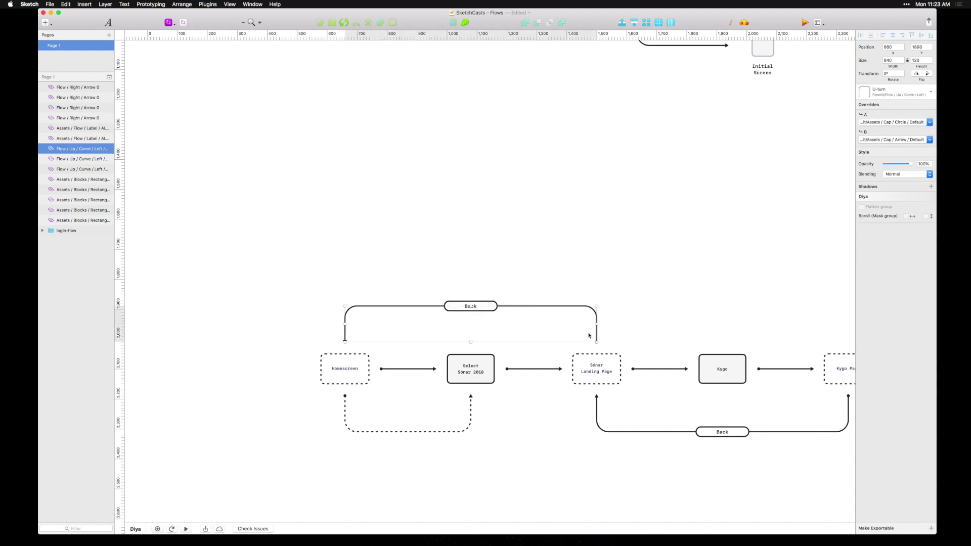
{"action": "left_click_drag", "start_coordinate": [470, 342], "coordinate": [463, 543]}
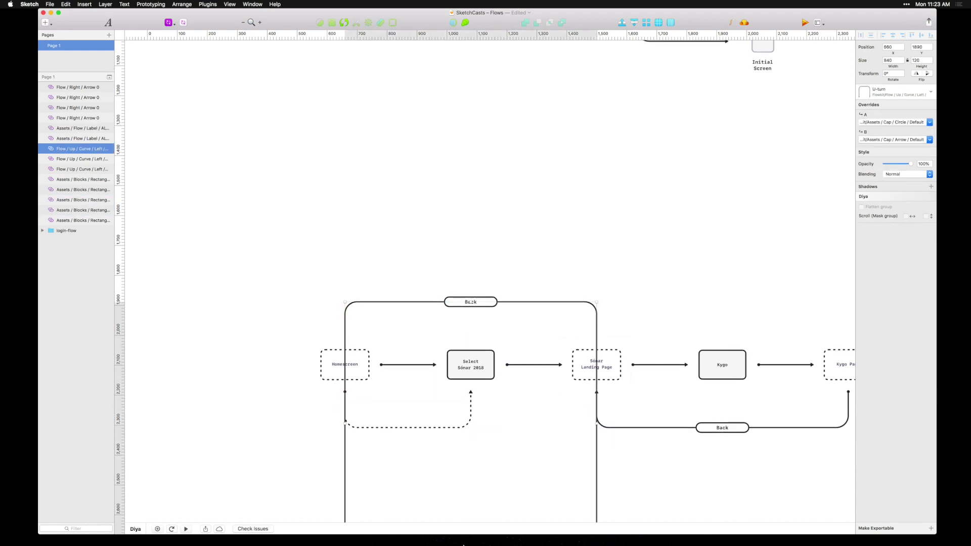
{"action": "key", "text": "super+z"}
{"action": "left_click", "coordinate": [611, 361]}
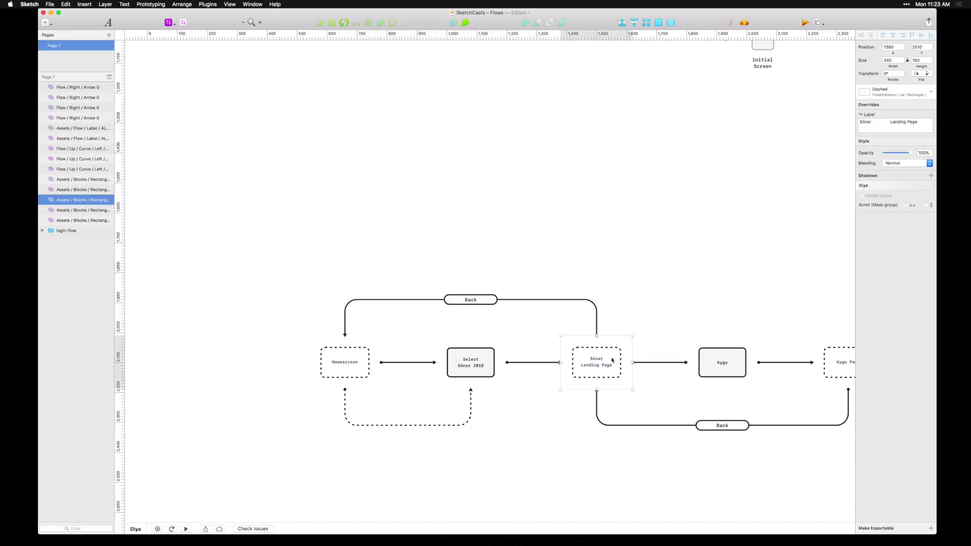
{"action": "left_click_drag", "start_coordinate": [633, 335], "coordinate": [738, 244]}
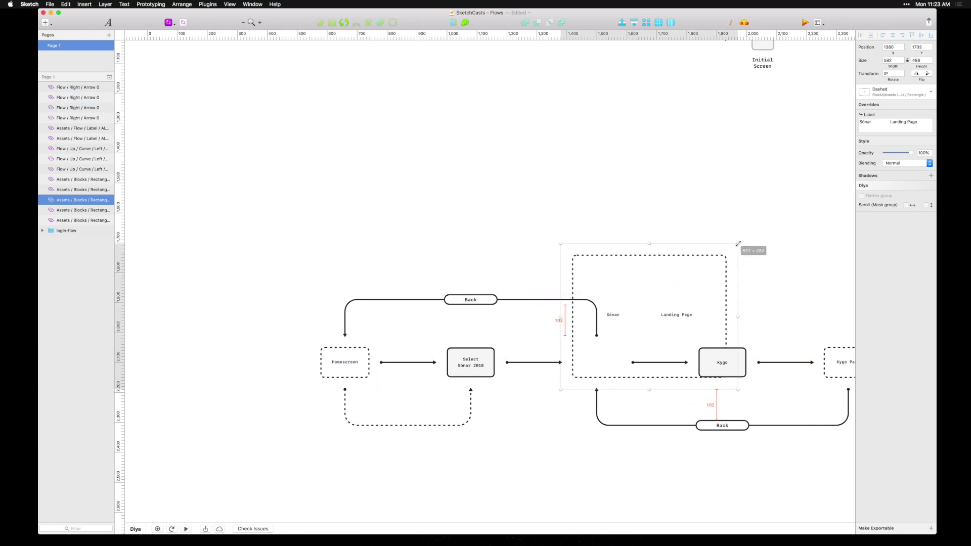
{"action": "key", "text": "super+z"}
{"action": "left_click", "coordinate": [521, 268]}
{"action": "scroll", "coordinate": [529, 245], "scroll_direction": "right", "scroll_amount": 5}
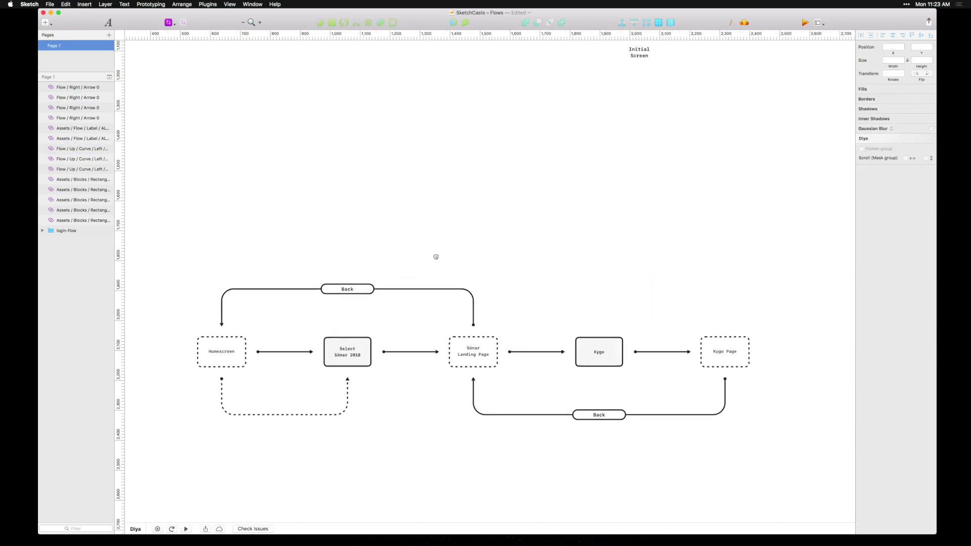
{"action": "scroll", "coordinate": [436, 256], "scroll_direction": "down", "scroll_amount": 2}
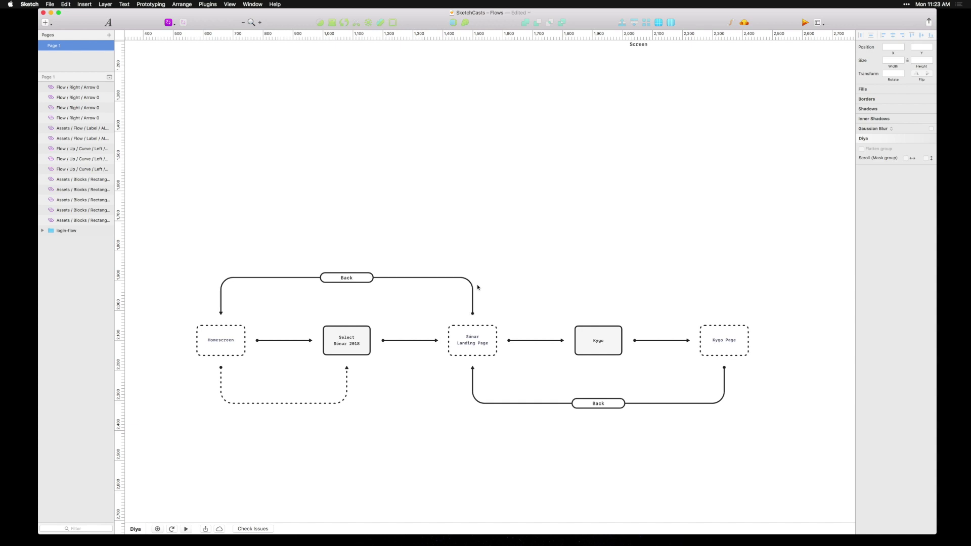
{"action": "scroll", "coordinate": [663, 242], "scroll_direction": "down", "scroll_amount": 3}
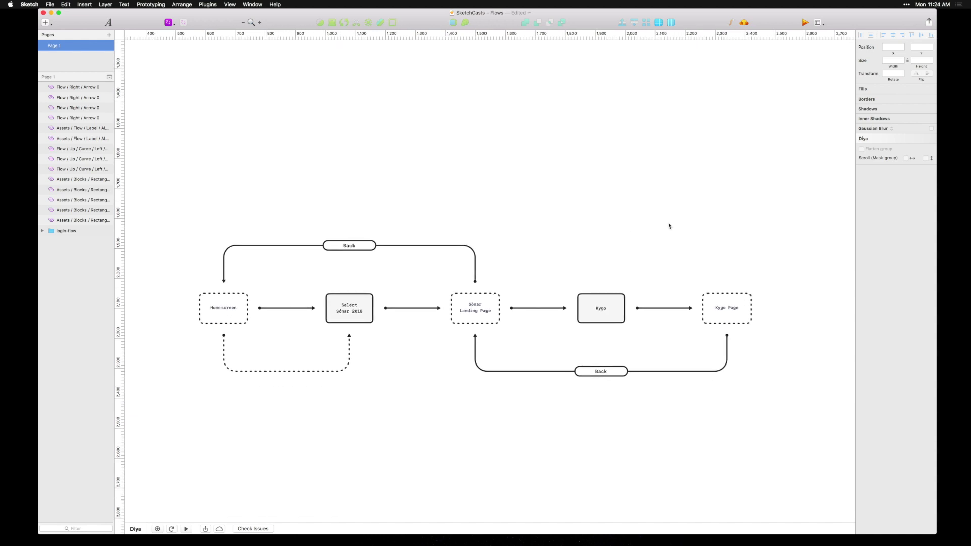
{"action": "scroll", "coordinate": [631, 265], "scroll_direction": "down", "scroll_amount": 2}
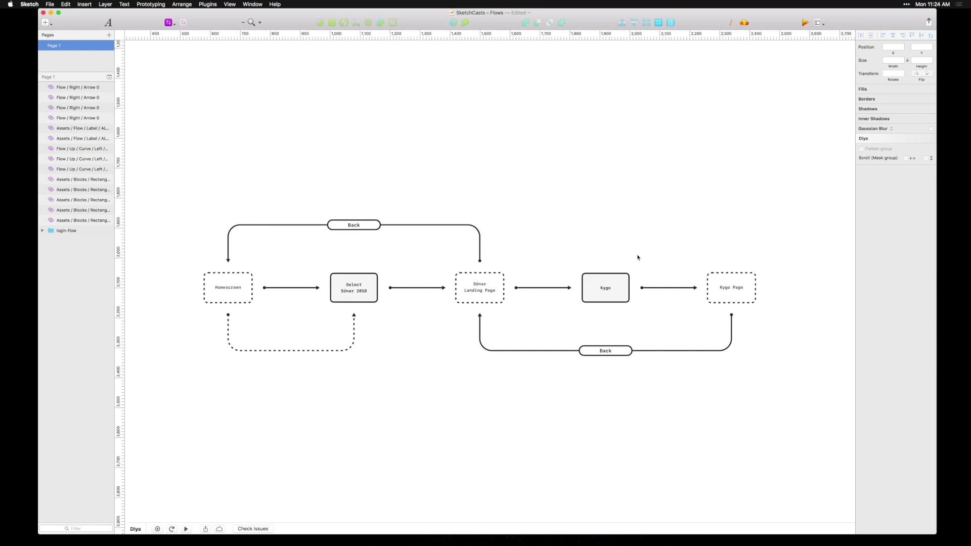